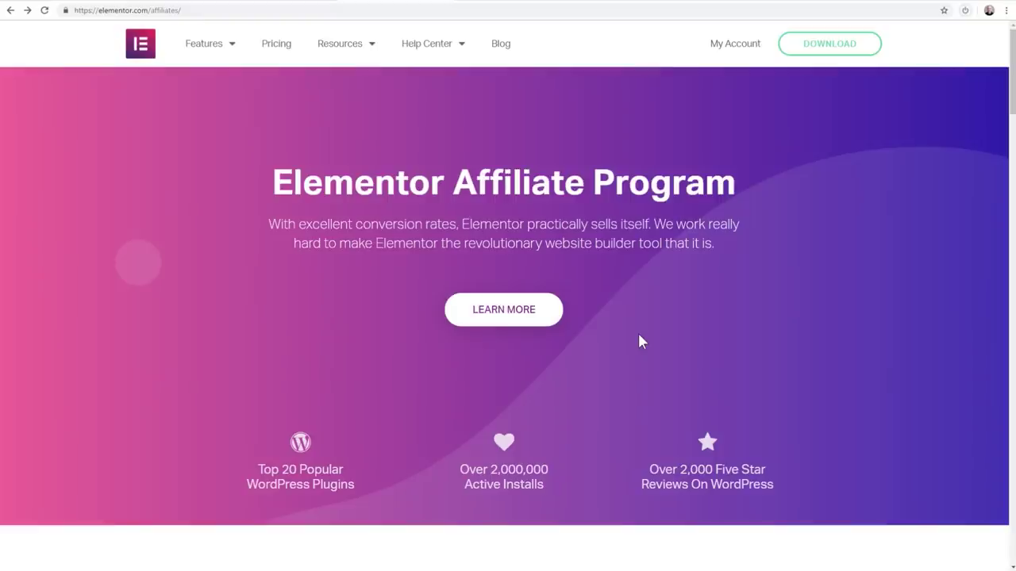
# Step: Highlight the '50% per Sale' and 'This Is How You Do It' headings on the affiliates page
pyautogui.scroll(-3, 641, 341)
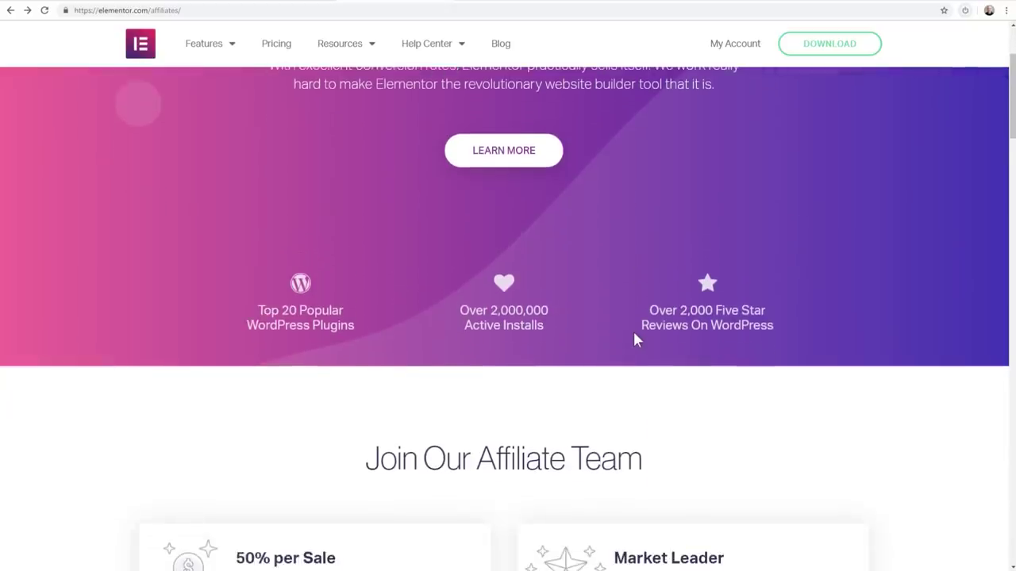
pyautogui.scroll(1, 634, 334)
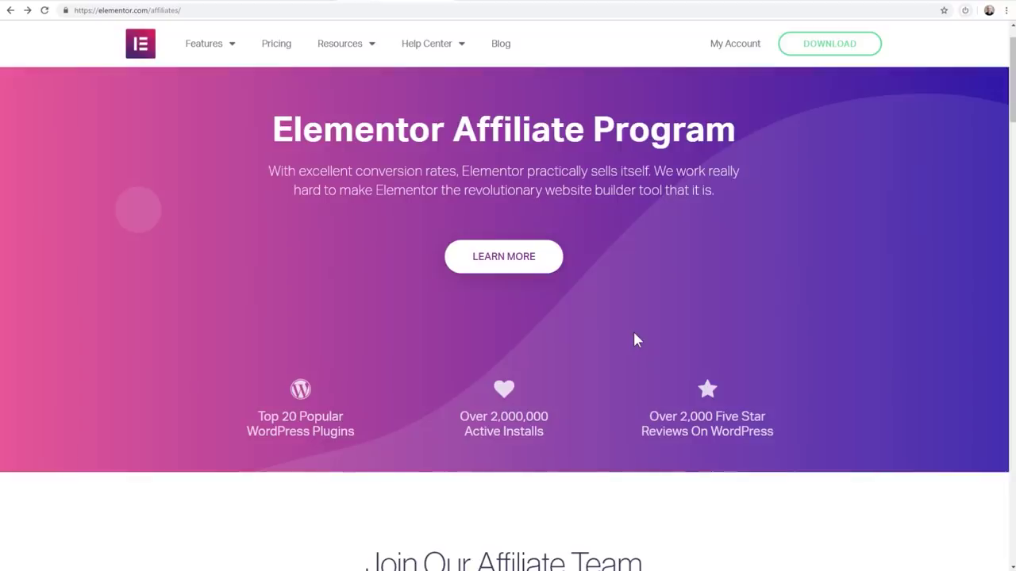
pyautogui.scroll(-3, 634, 340)
pyautogui.scroll(-2, 635, 339)
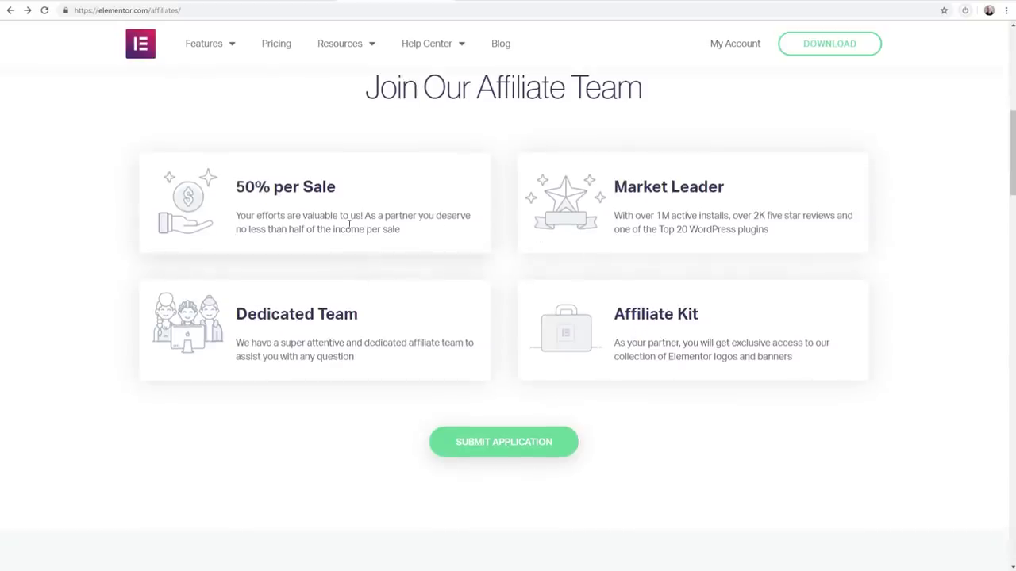
pyautogui.moveTo(236, 187); pyautogui.dragTo(368, 191)
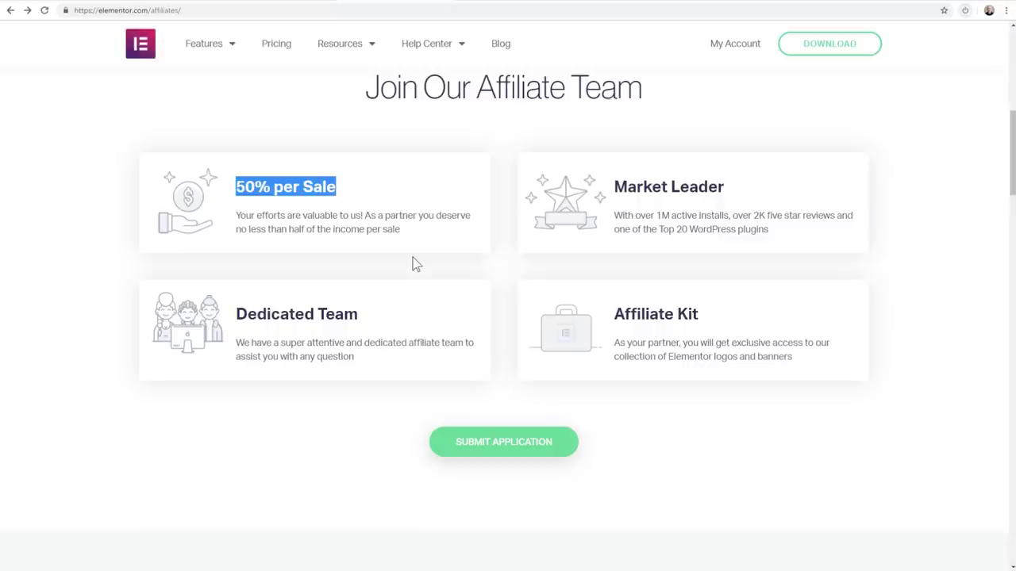
pyautogui.click(414, 201)
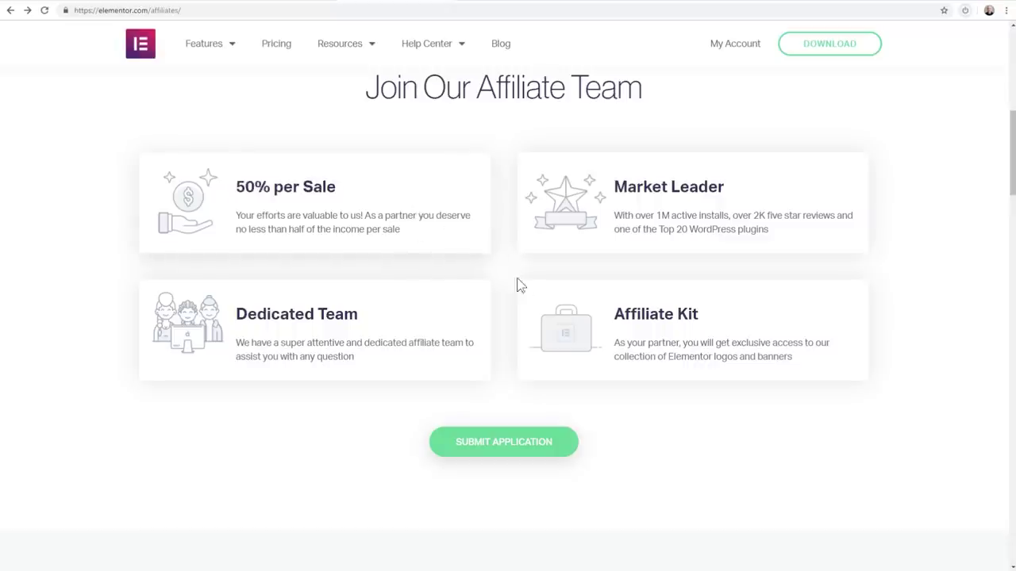
pyautogui.scroll(-4, 543, 295)
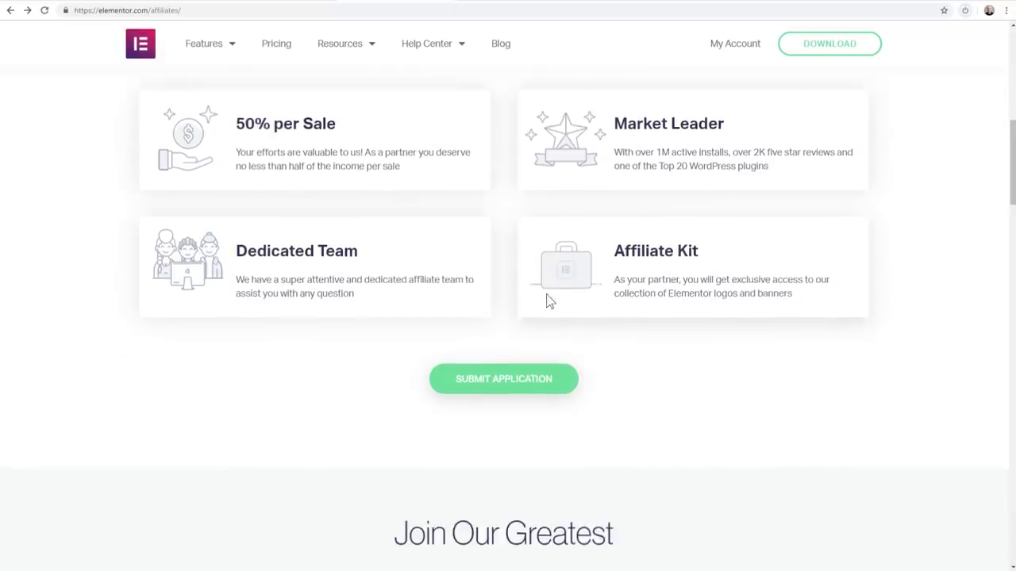
pyautogui.scroll(-3, 545, 294)
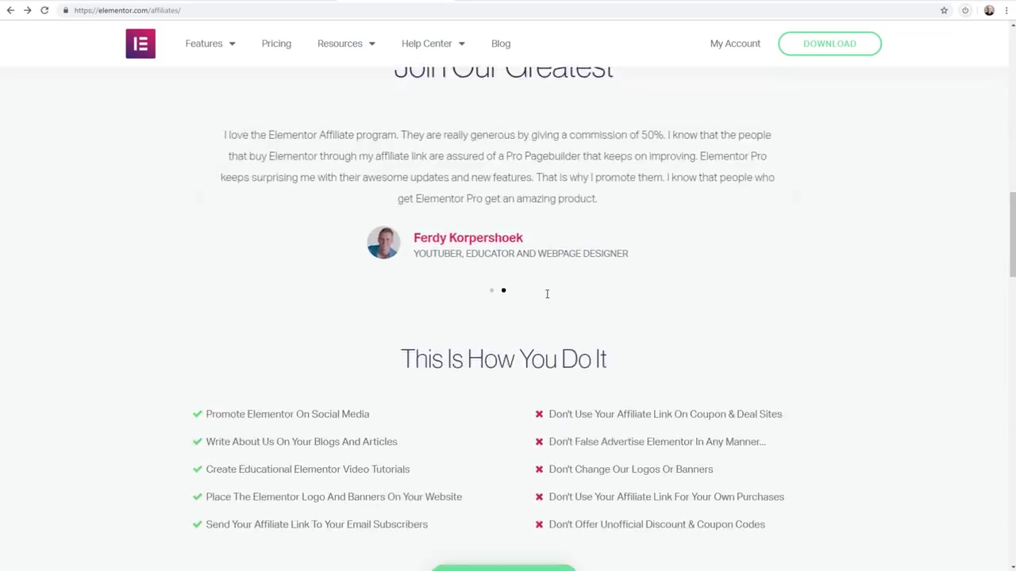
pyautogui.scroll(-1, 546, 294)
pyautogui.scroll(3, 546, 293)
pyautogui.scroll(-3, 546, 294)
pyautogui.scroll(-3, 546, 294)
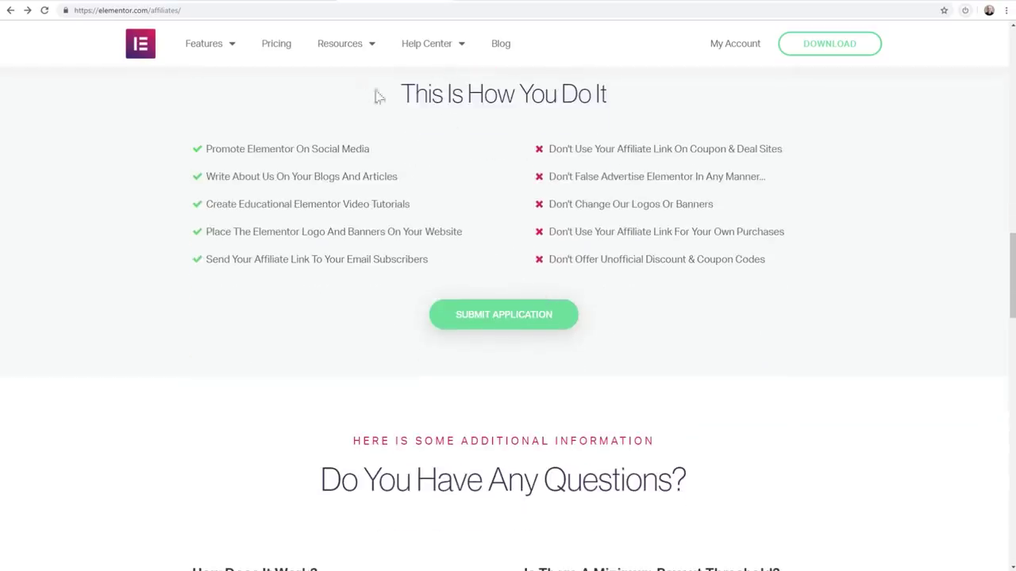
pyautogui.moveTo(405, 95); pyautogui.dragTo(607, 94)
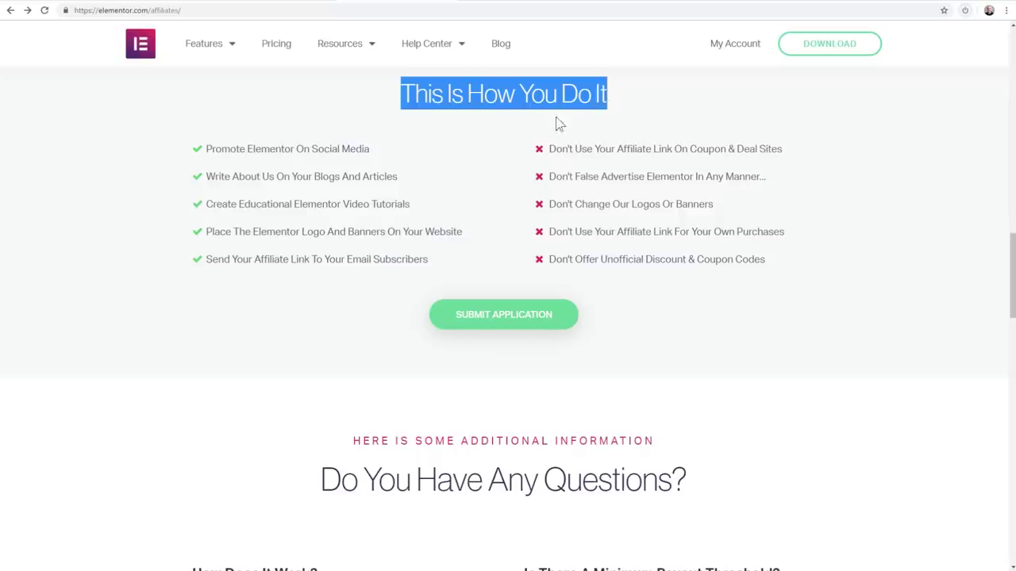
pyautogui.click(444, 176)
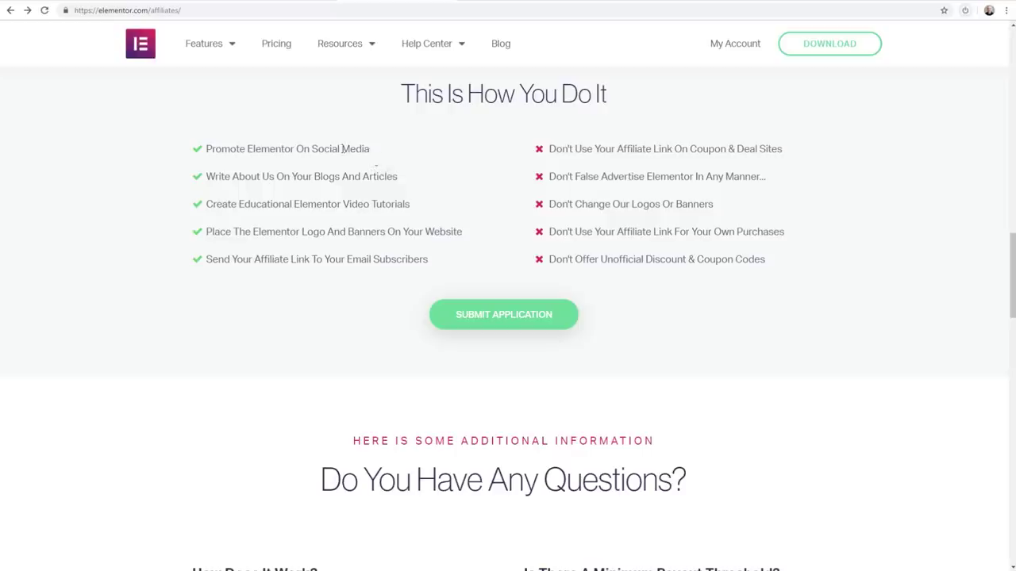
# Step: Highlight the promotion methods: social media, blogs and articles, video tutorials, logos and banners, email subscribers
pyautogui.moveTo(371, 149); pyautogui.dragTo(200, 148)
pyautogui.moveTo(402, 177); pyautogui.dragTo(255, 176)
pyautogui.click(413, 208)
pyautogui.moveTo(412, 208); pyautogui.dragTo(243, 204)
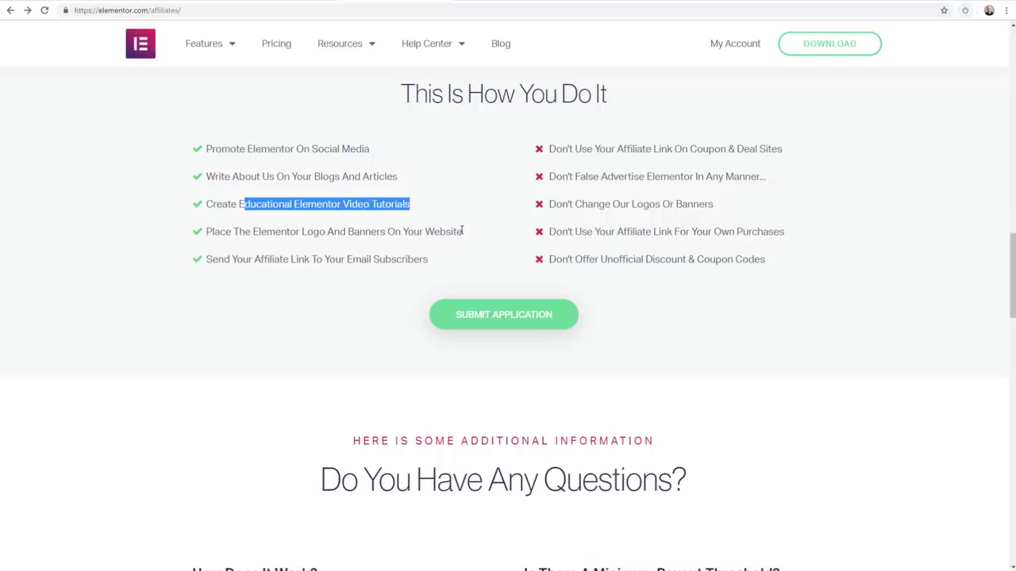
pyautogui.moveTo(462, 230); pyautogui.dragTo(240, 226)
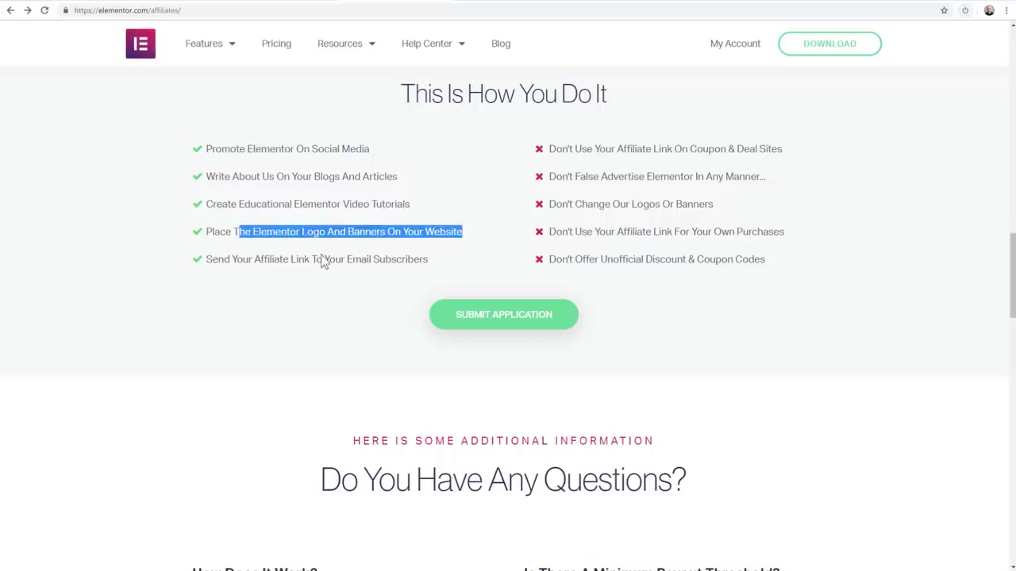
pyautogui.click(430, 266)
pyautogui.moveTo(430, 265); pyautogui.dragTo(202, 266)
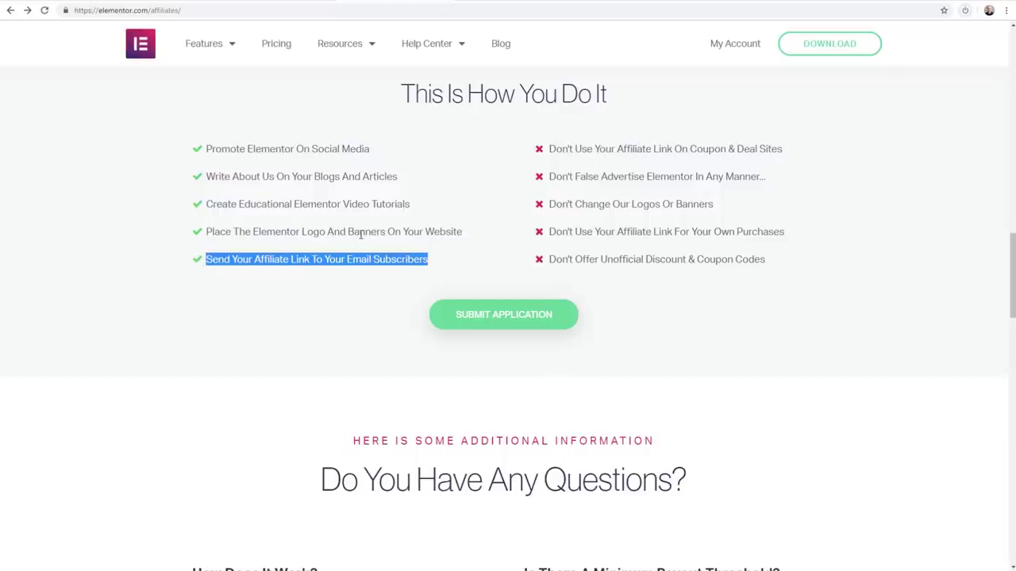
pyautogui.click(642, 195)
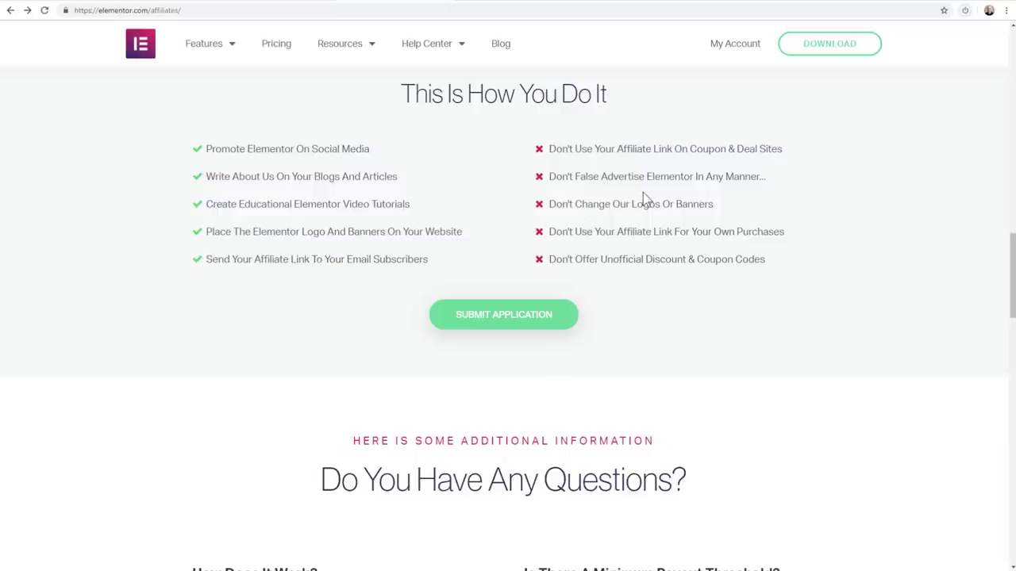
# Step: Highlight the rules on coupon sites, false advertising, logos and banners, own purchases and discount codes
pyautogui.moveTo(784, 151); pyautogui.dragTo(548, 149)
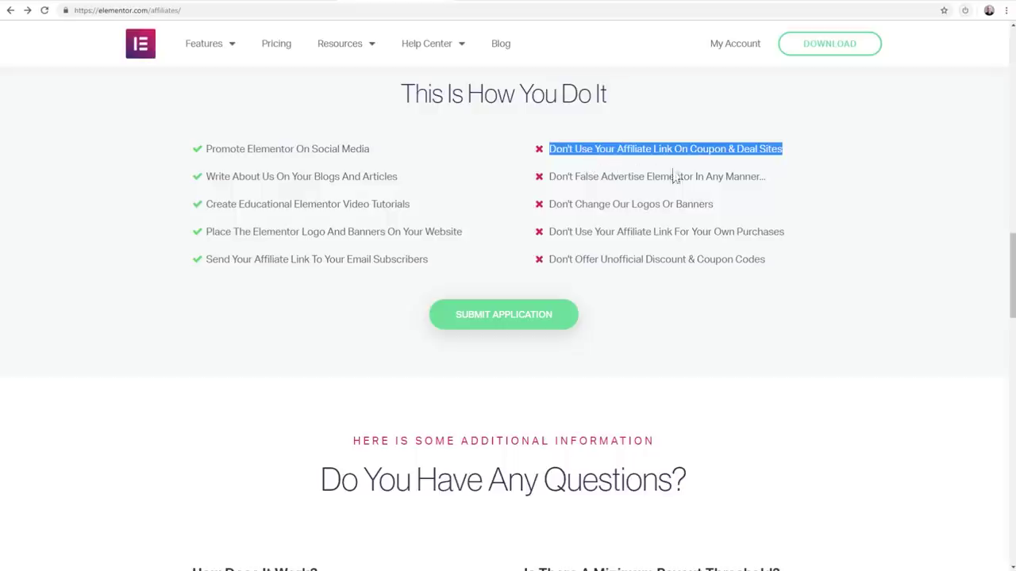
pyautogui.moveTo(760, 177); pyautogui.dragTo(553, 173)
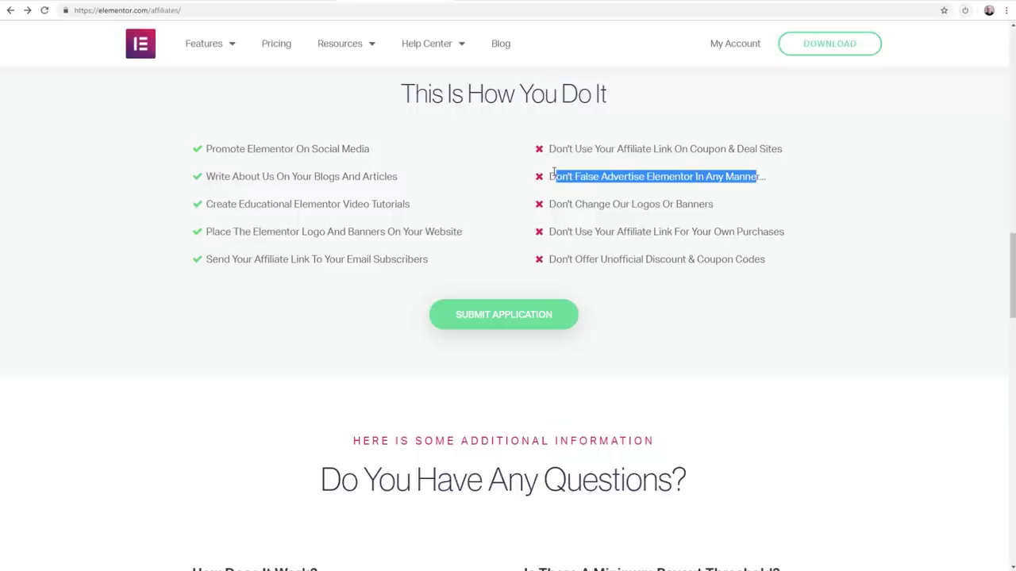
pyautogui.moveTo(553, 173); pyautogui.dragTo(550, 173)
pyautogui.moveTo(715, 207); pyautogui.dragTo(556, 204)
pyautogui.moveTo(786, 232); pyautogui.dragTo(549, 232)
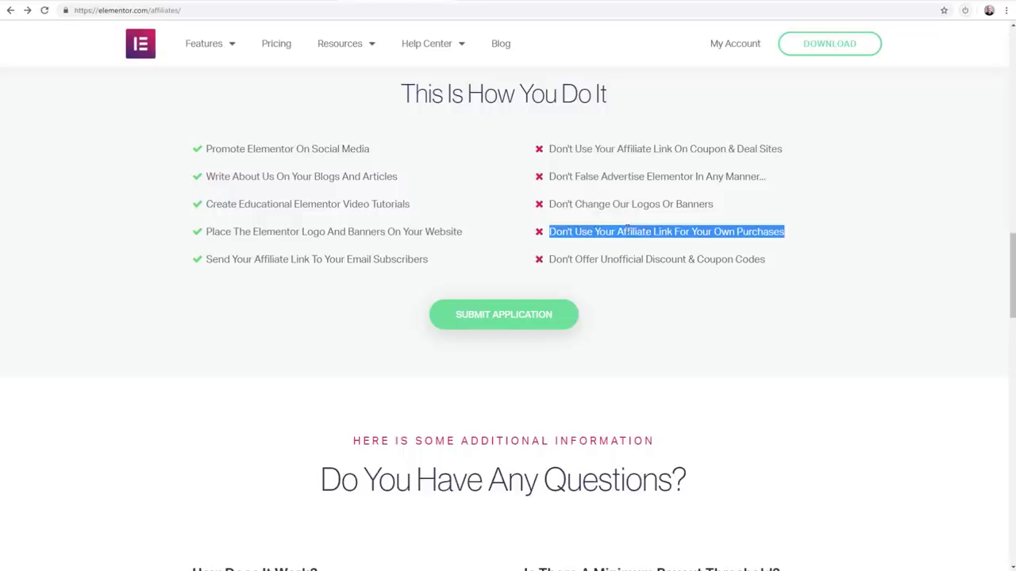
pyautogui.moveTo(786, 263); pyautogui.dragTo(551, 255)
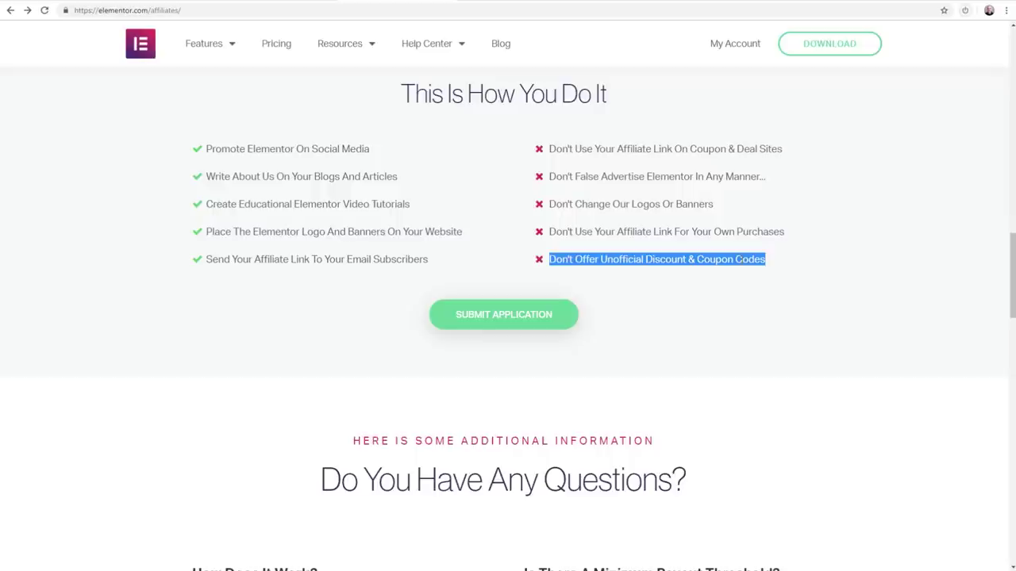
pyautogui.click(705, 229)
# Step: Open Elementor's trademark guidelines from the Trademark link in the footer's About section
pyautogui.scroll(-4, 705, 229)
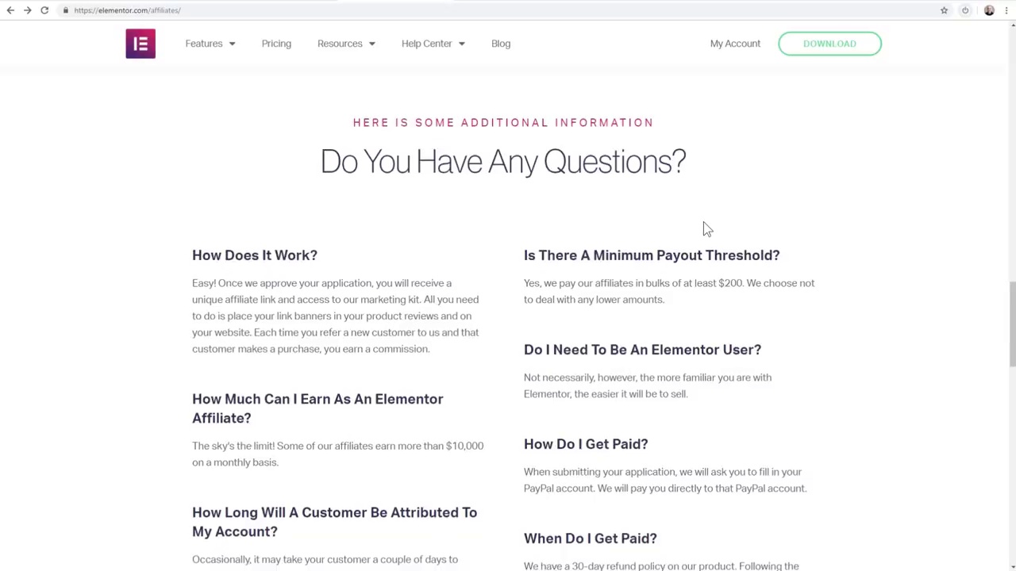
pyautogui.scroll(-1, 703, 225)
pyautogui.scroll(-6, 703, 222)
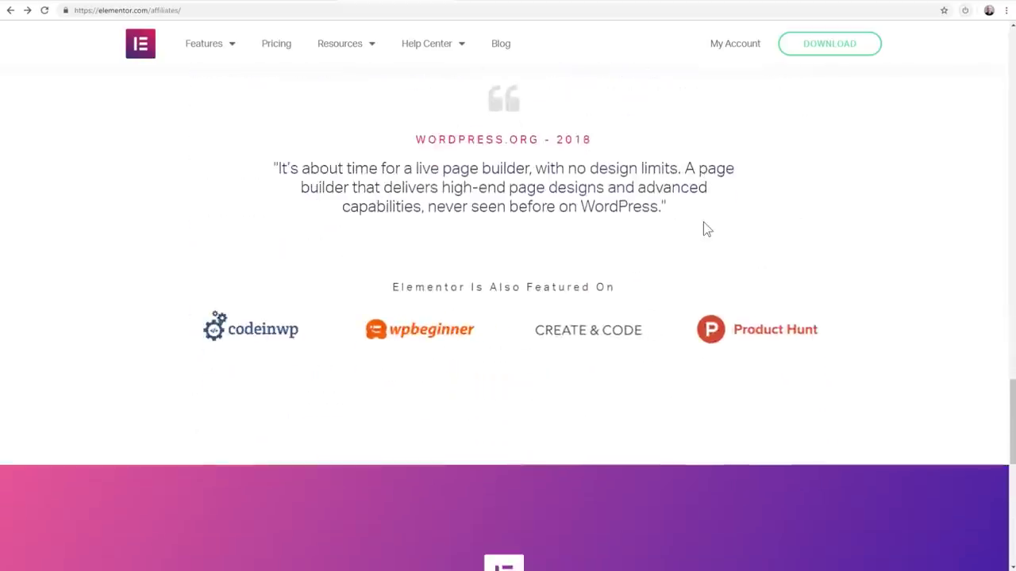
pyautogui.scroll(-5, 703, 221)
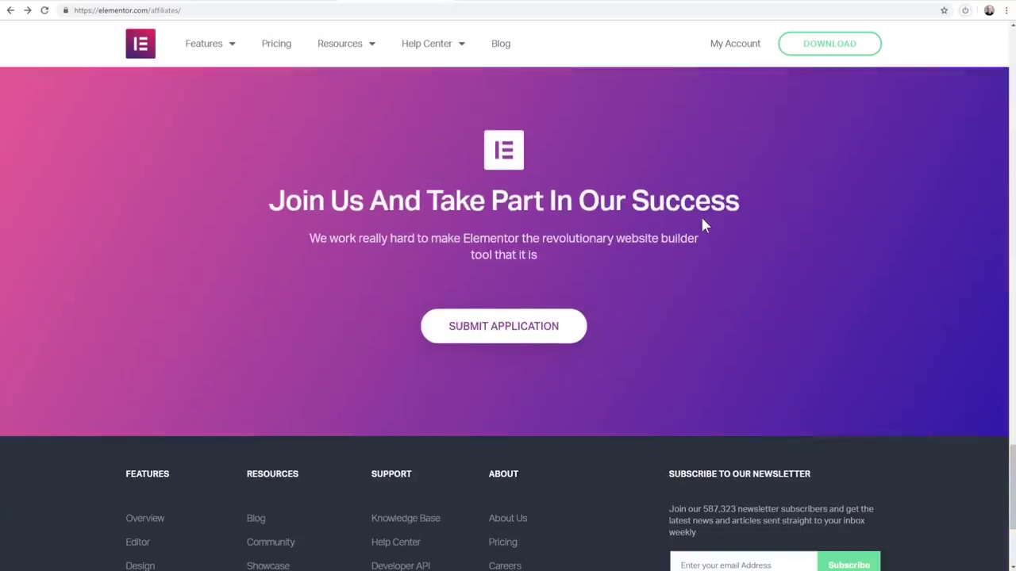
pyautogui.scroll(3, 702, 225)
pyautogui.scroll(-6, 703, 226)
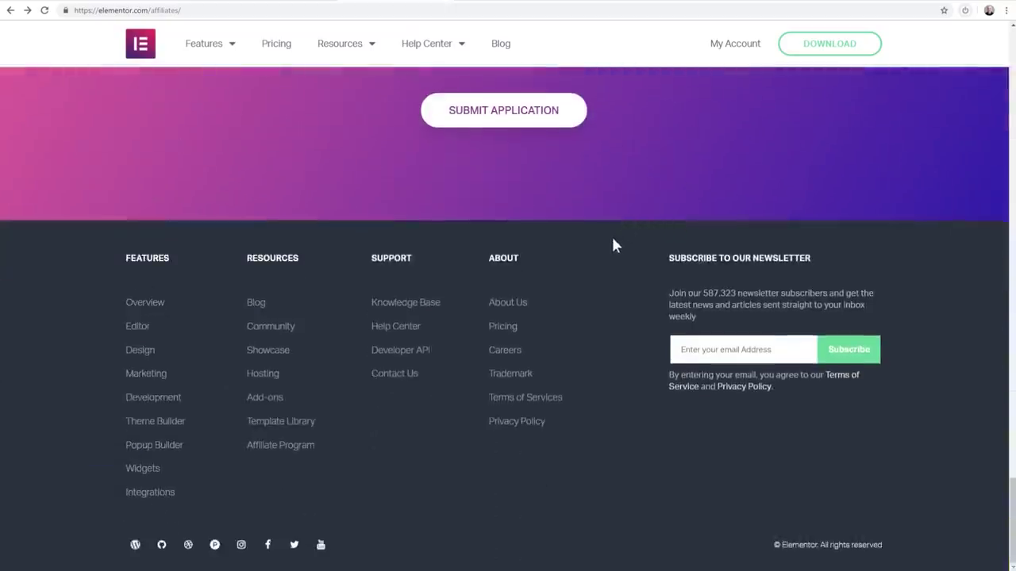
pyautogui.click(518, 382)
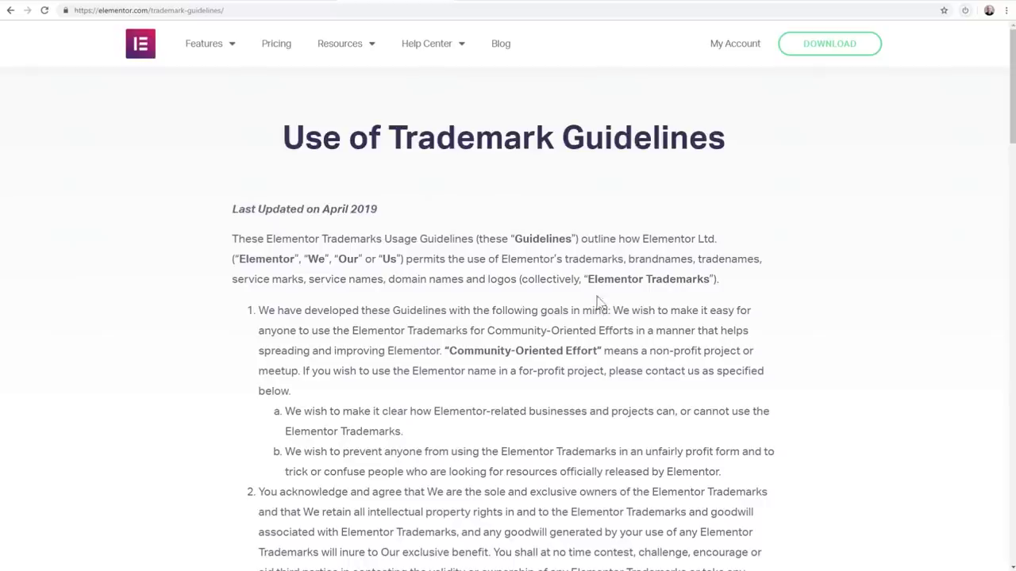
# Step: Move on from Elementor's trademark guidelines to the CartFlows Brand Assets page
pyautogui.click(510, 3)
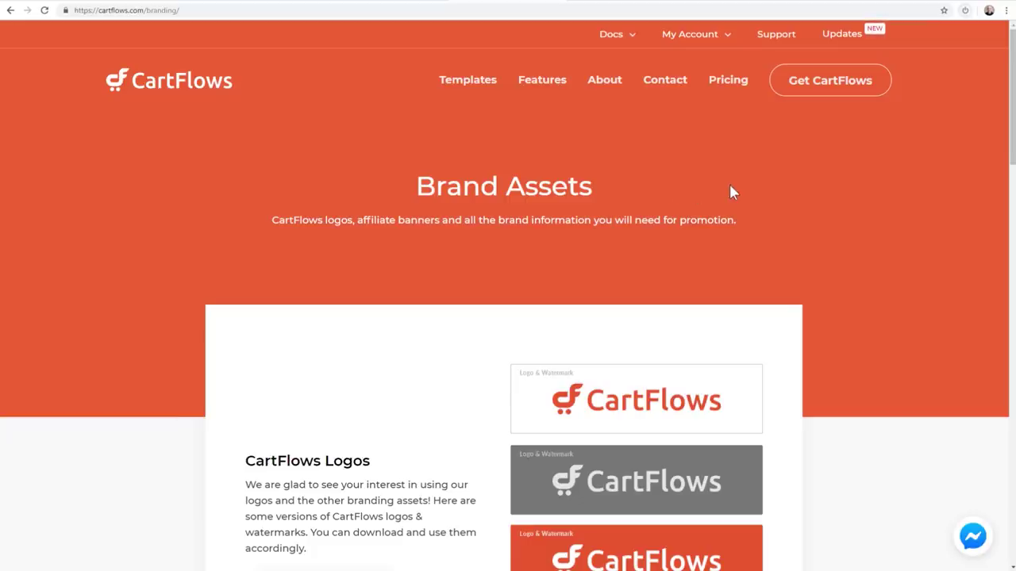
# Step: Browse the CartFlows Brand Assets page, then switch to the WP Affiliate Manager homepage
pyautogui.scroll(-1, 807, 215)
pyautogui.scroll(1, 806, 214)
pyautogui.scroll(-3, 806, 214)
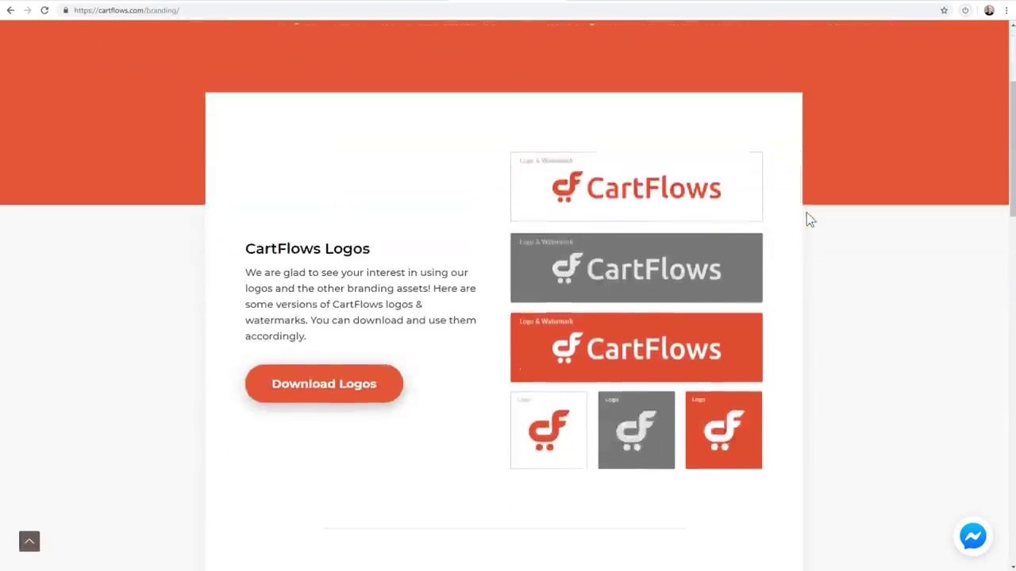
pyautogui.scroll(-1, 808, 219)
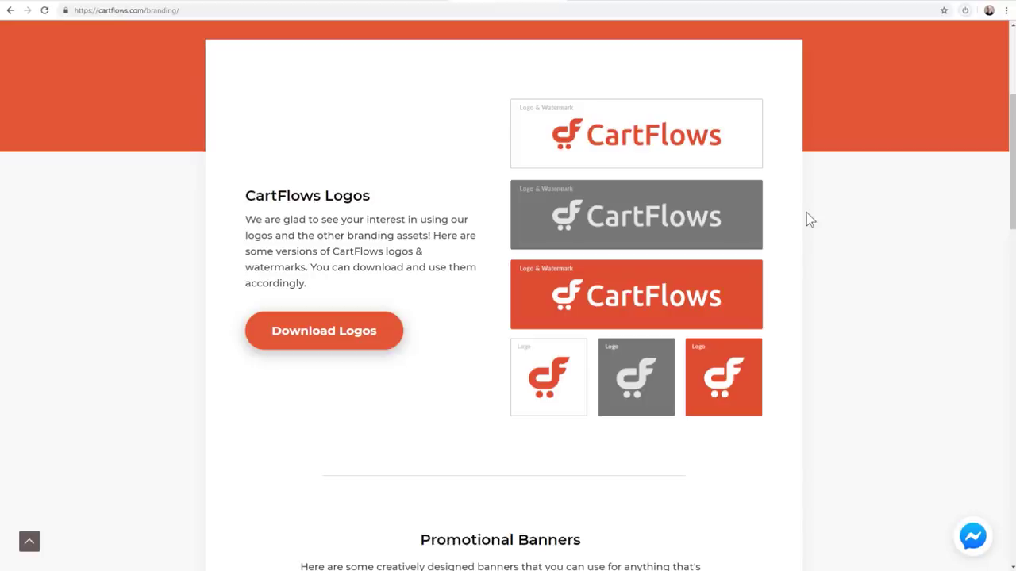
pyautogui.scroll(-10, 806, 213)
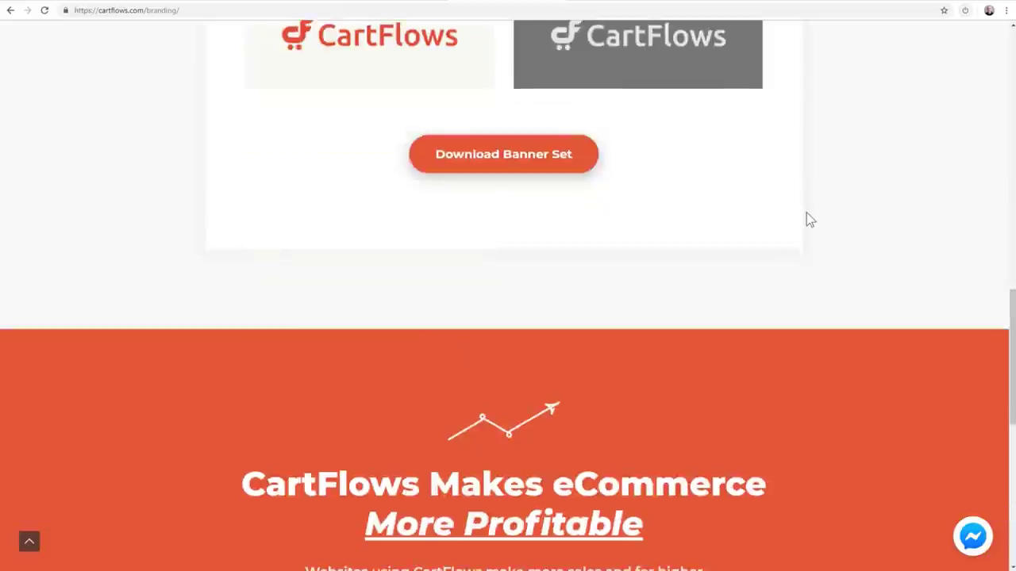
pyautogui.scroll(-7, 806, 212)
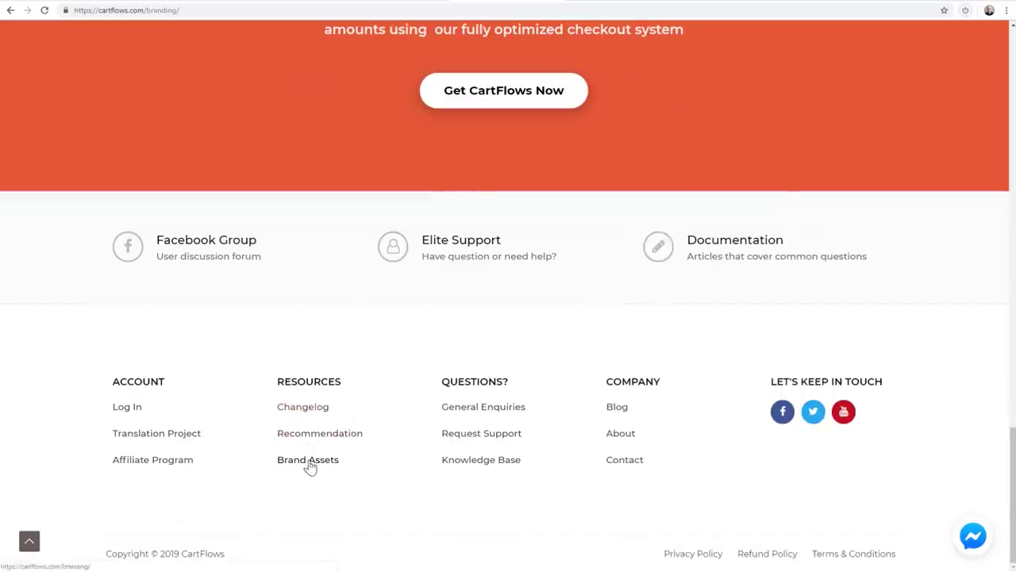
pyautogui.scroll(5, 675, 449)
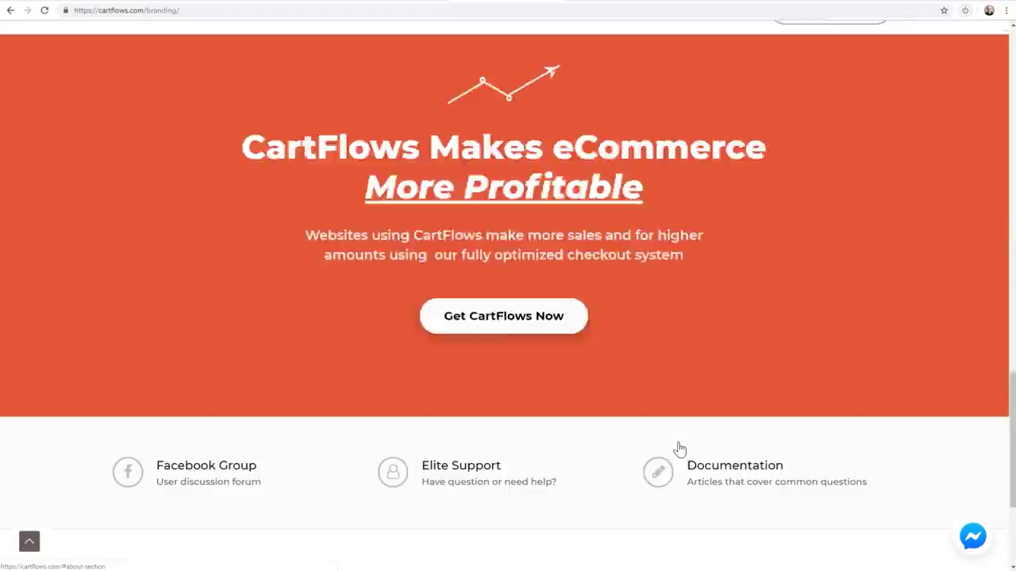
pyautogui.scroll(10, 679, 449)
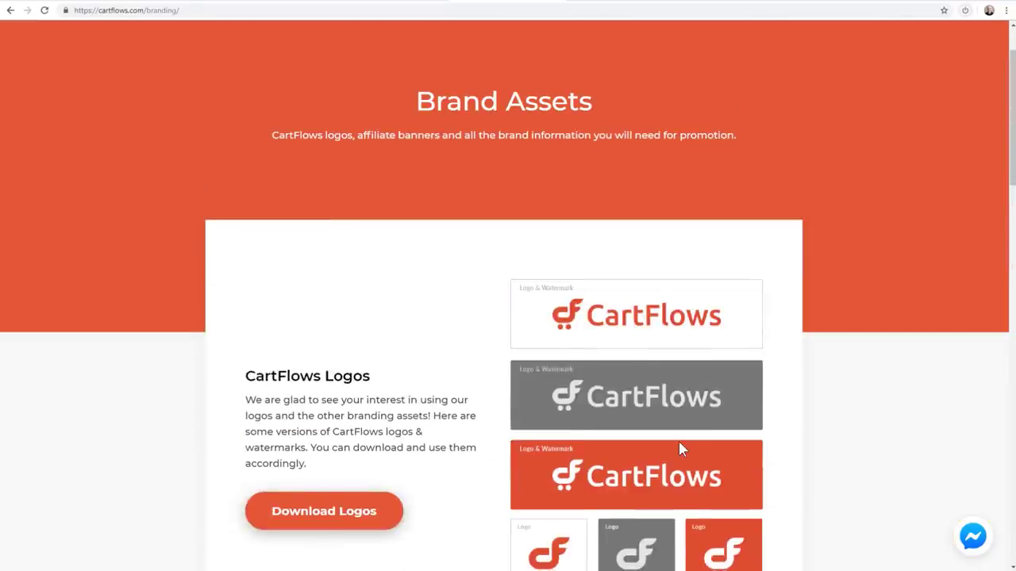
pyautogui.scroll(-1, 678, 449)
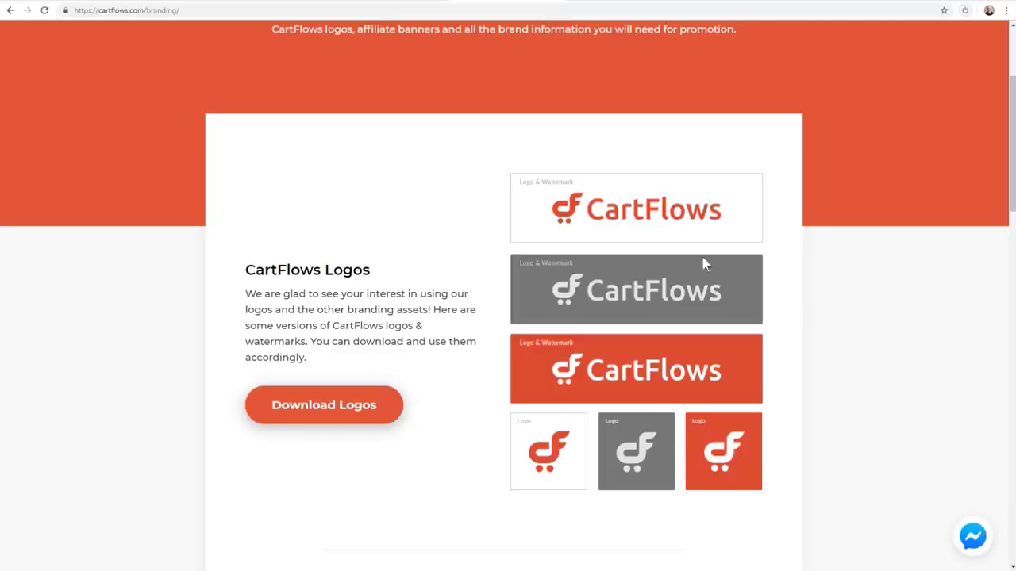
pyautogui.click(601, 2)
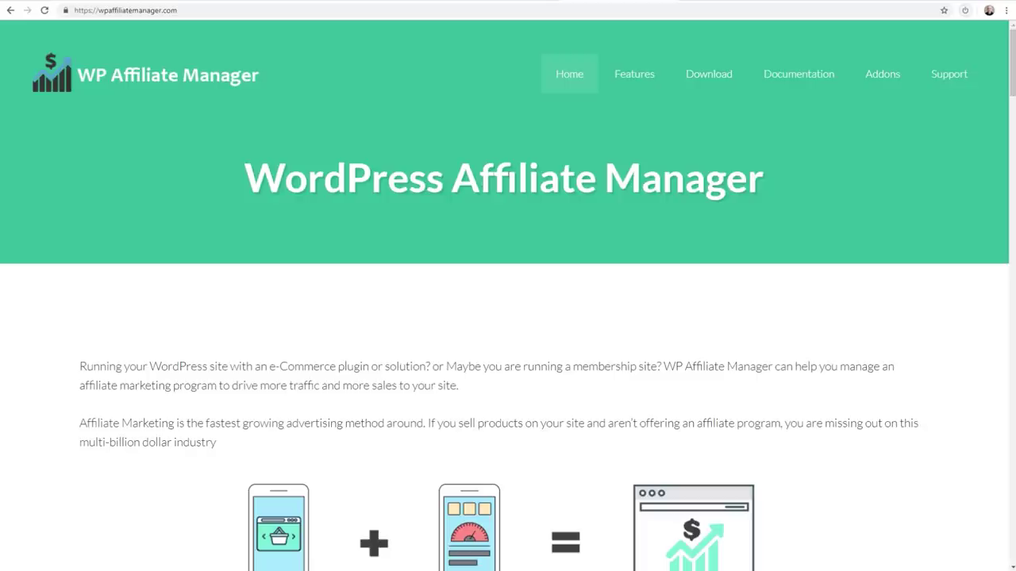
pyautogui.click(728, 3)
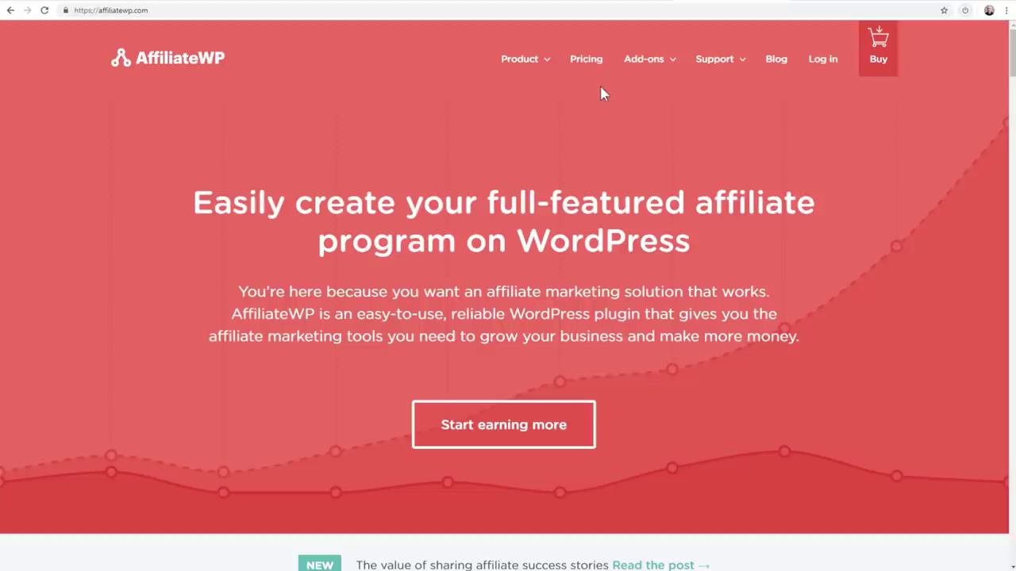
pyautogui.click(615, 3)
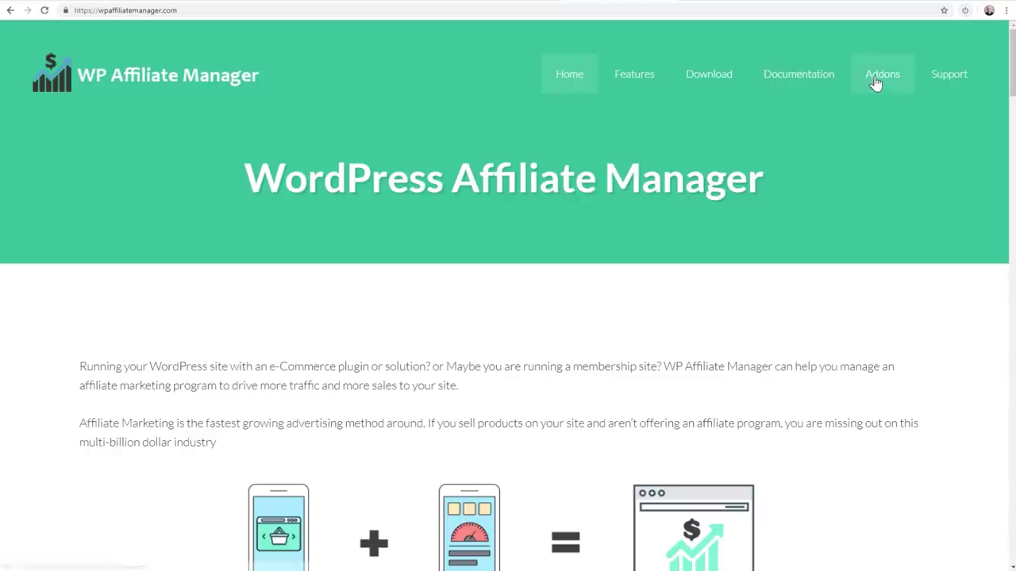
pyautogui.click(875, 83)
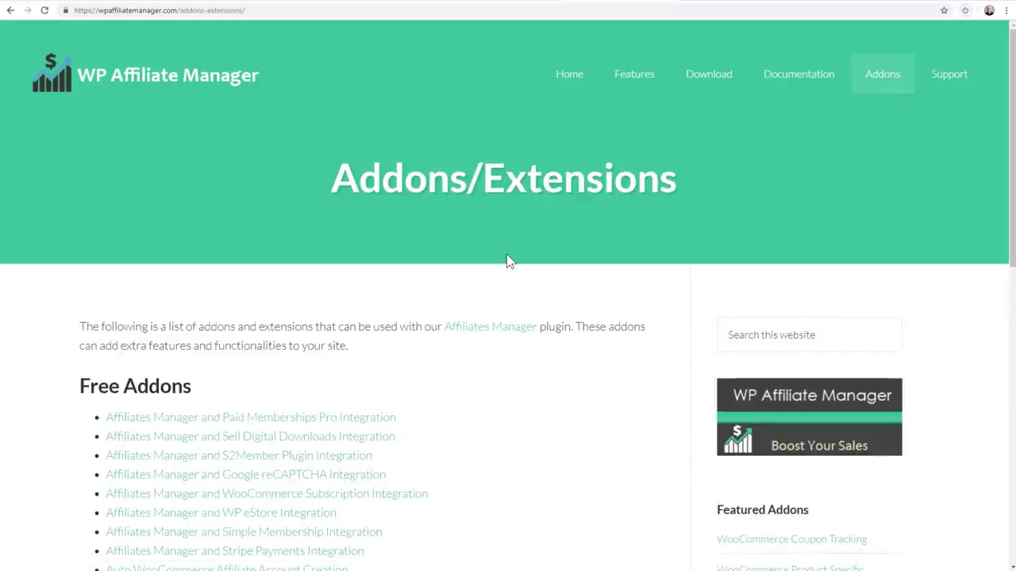
# Step: Select the Free and Premium addon lists on the addons page, then clear the selection
pyautogui.scroll(-3, 508, 260)
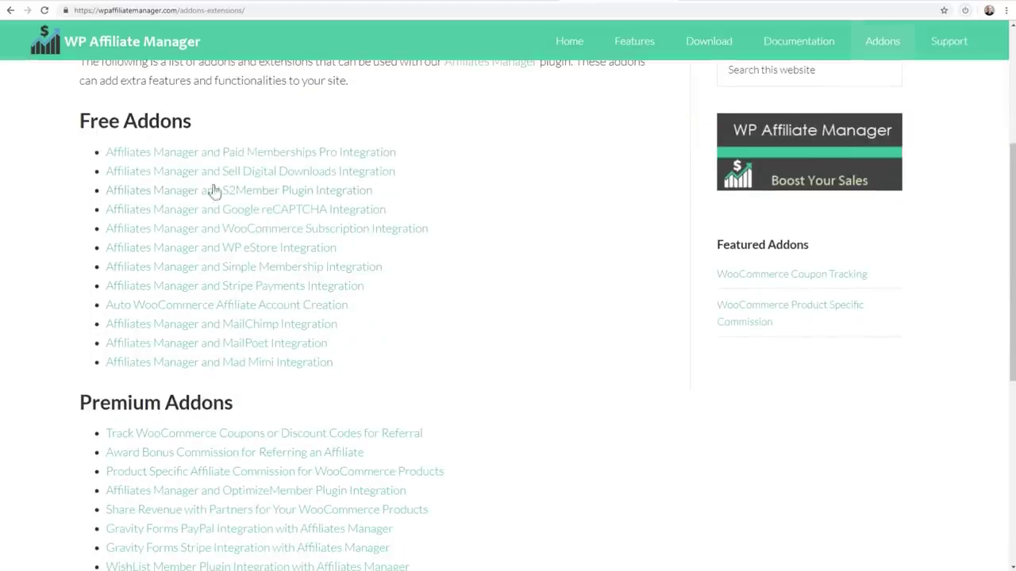
pyautogui.moveTo(108, 120); pyautogui.dragTo(359, 367)
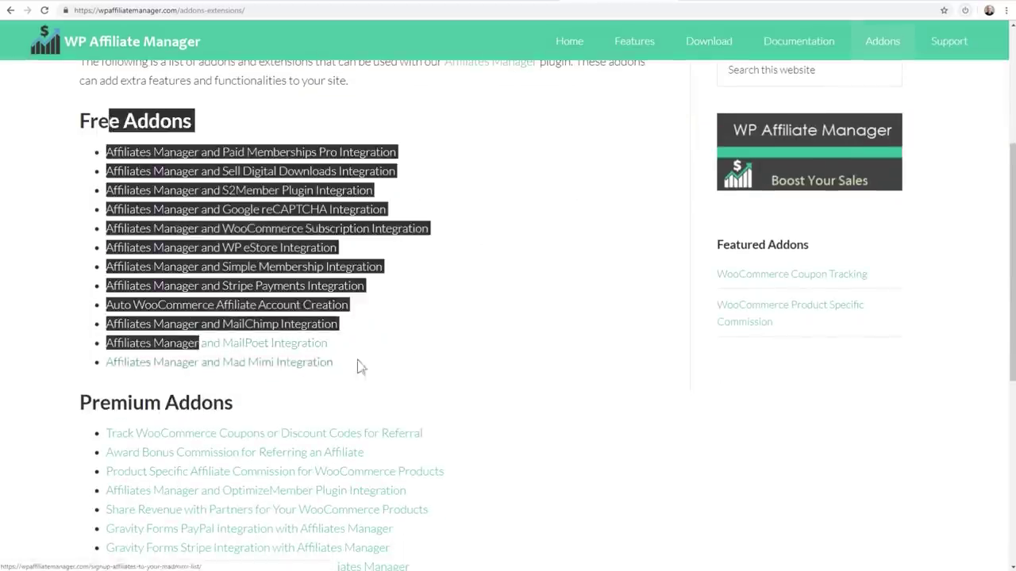
pyautogui.scroll(-3, 358, 333)
pyautogui.moveTo(80, 190); pyautogui.dragTo(458, 528)
pyautogui.click(466, 489)
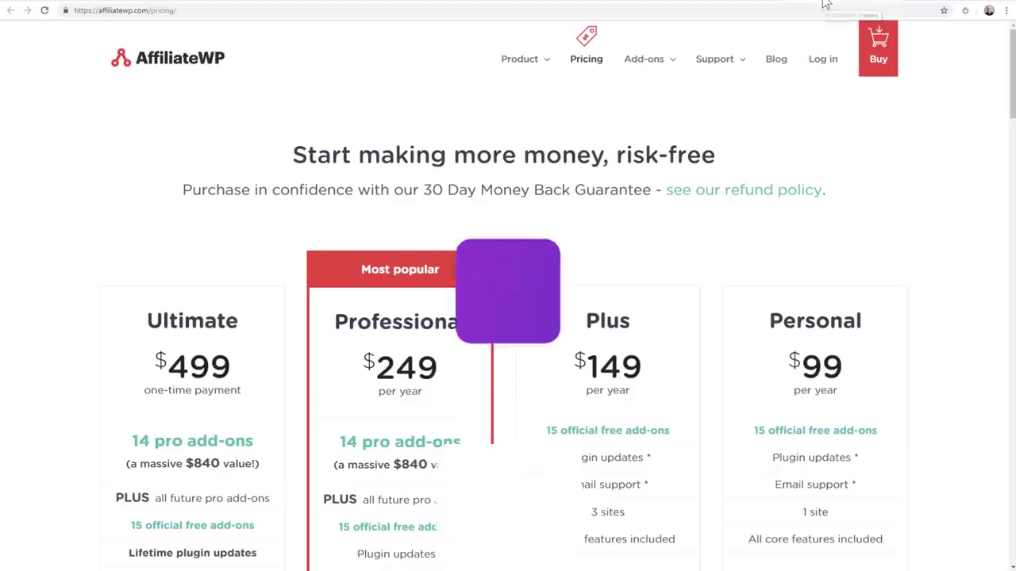
# Step: Compare the Personal $99, Professional $249 and Ultimate $499 plan prices, then reveal the Add-ons menu
pyautogui.scroll(-2, 845, 312)
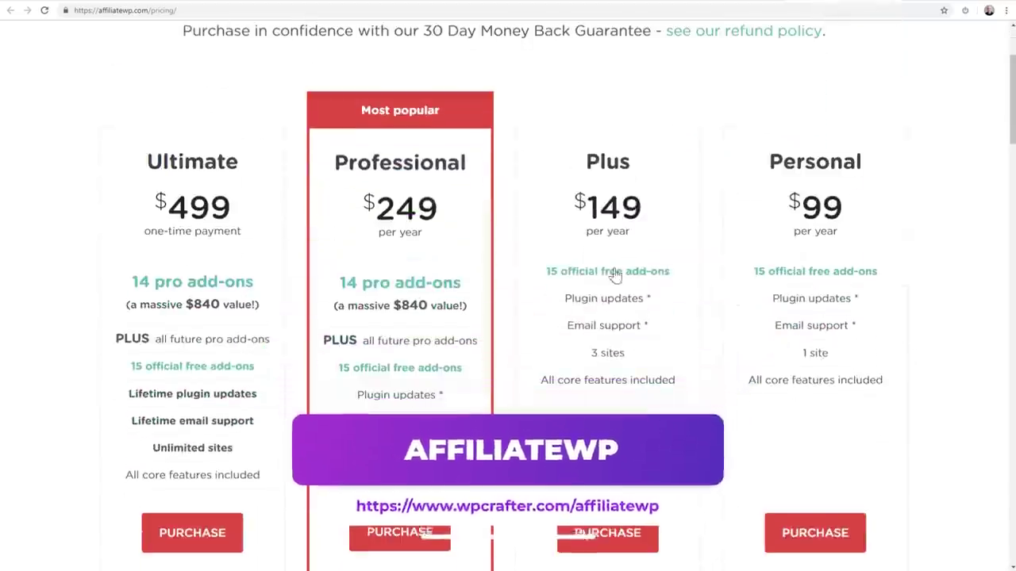
pyautogui.moveTo(843, 212); pyautogui.dragTo(790, 198)
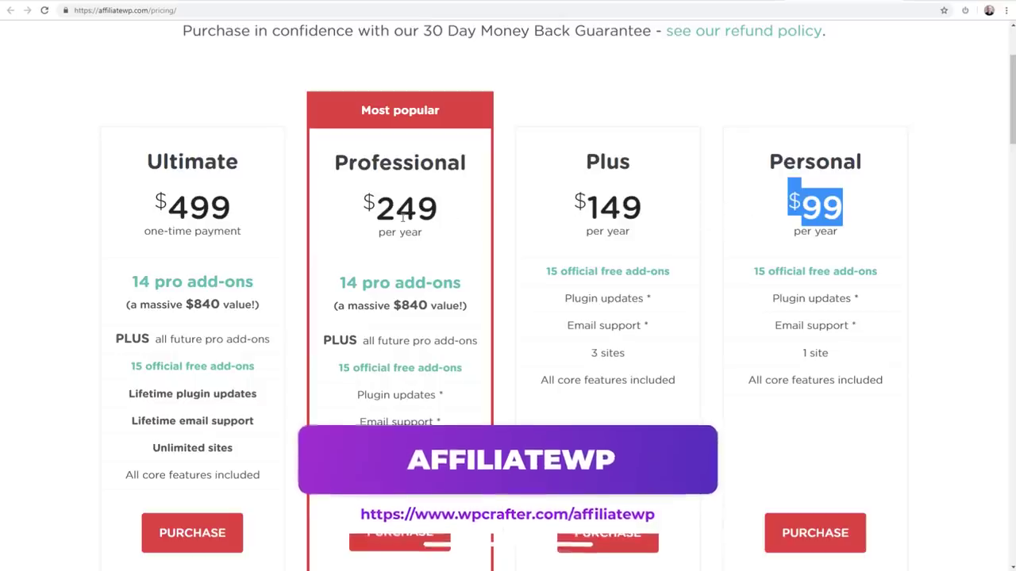
pyautogui.click(483, 206)
pyautogui.moveTo(438, 208); pyautogui.dragTo(363, 205)
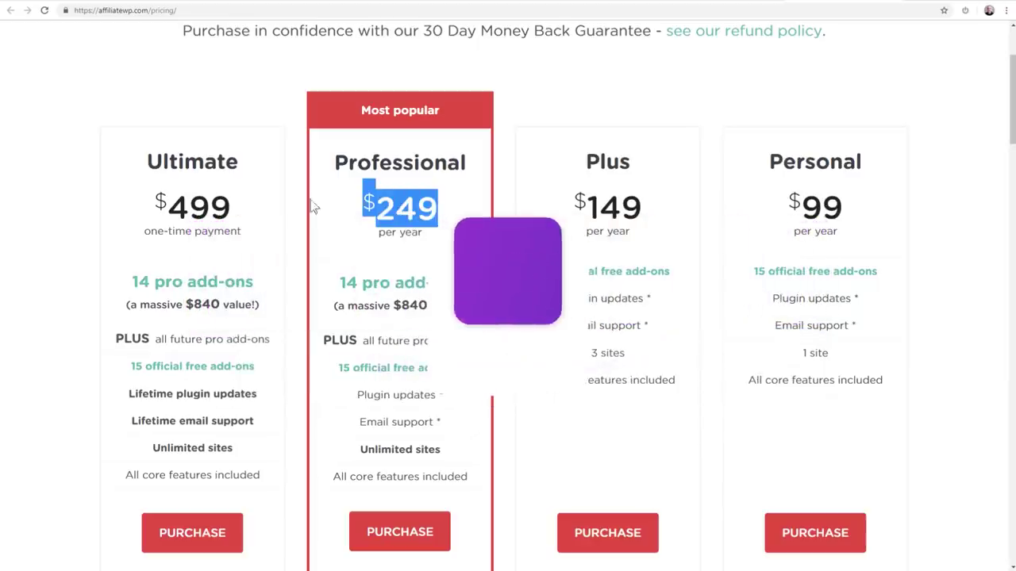
pyautogui.moveTo(229, 207); pyautogui.dragTo(154, 203)
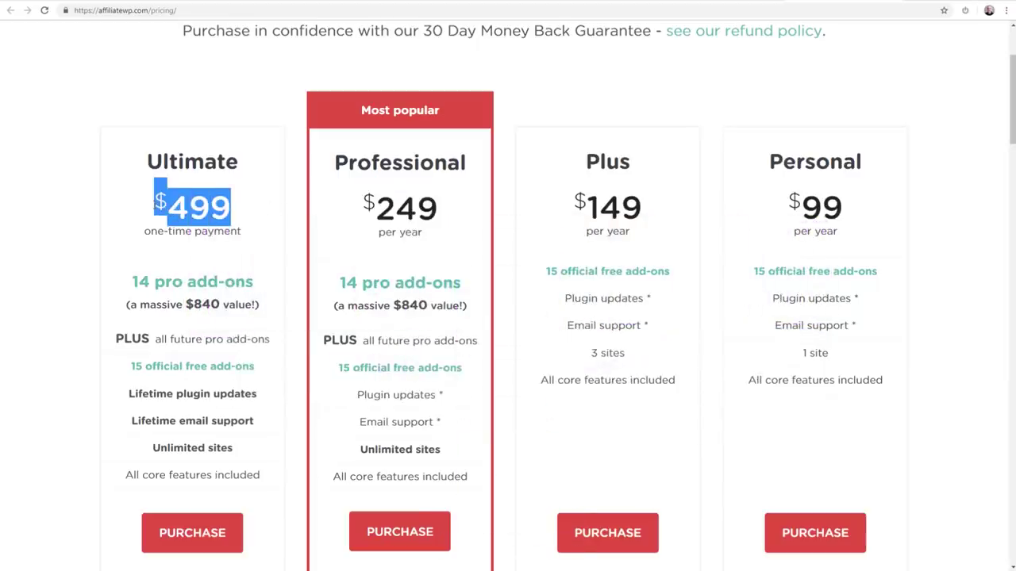
pyautogui.click(419, 197)
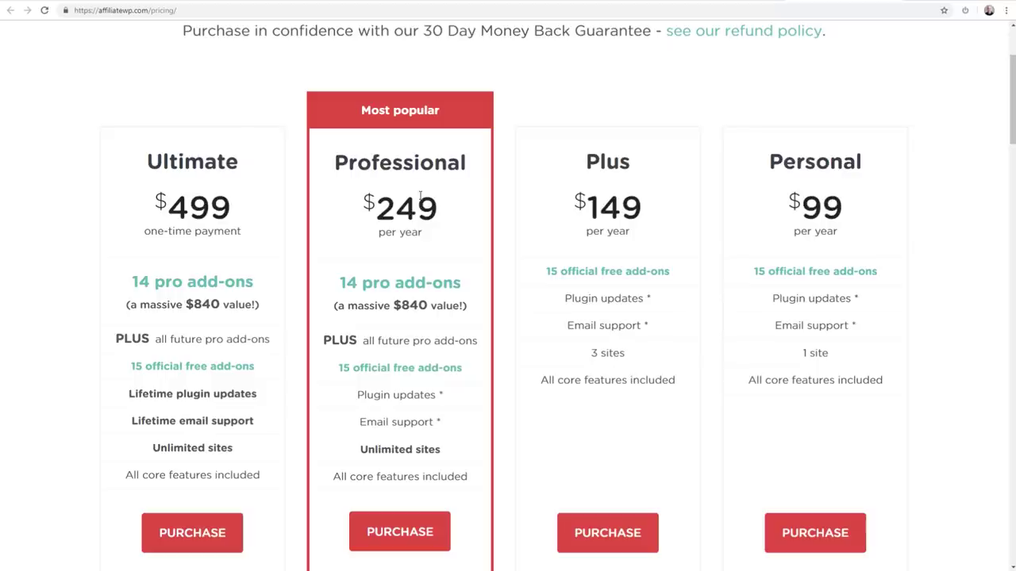
pyautogui.moveTo(437, 202); pyautogui.dragTo(375, 208)
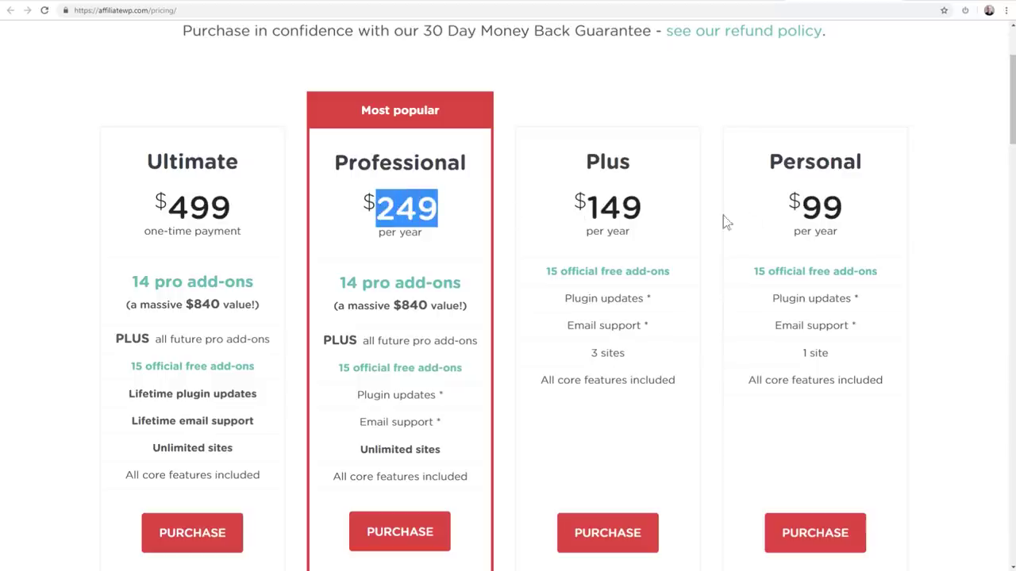
pyautogui.moveTo(841, 204); pyautogui.dragTo(790, 207)
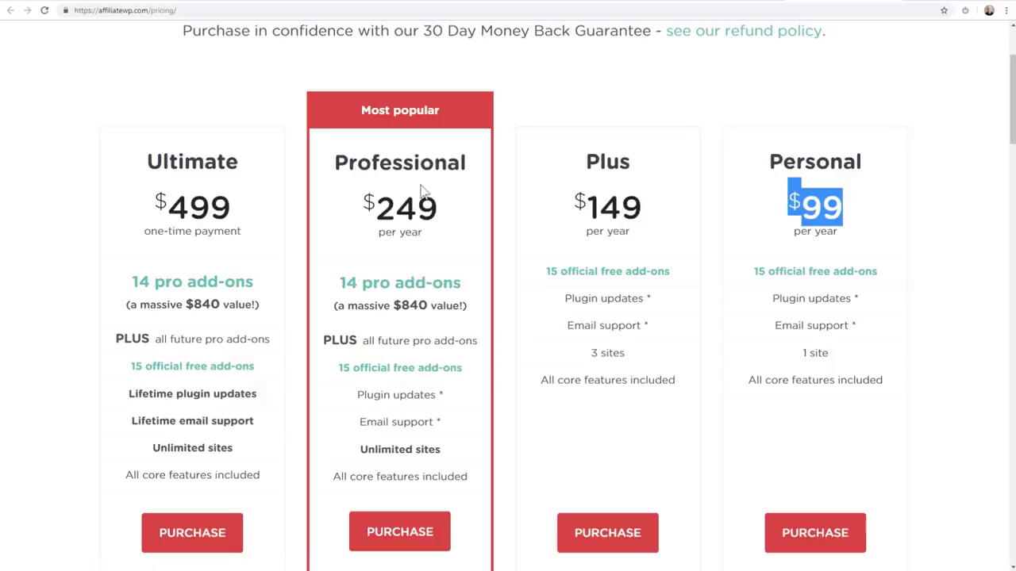
pyautogui.click(435, 208)
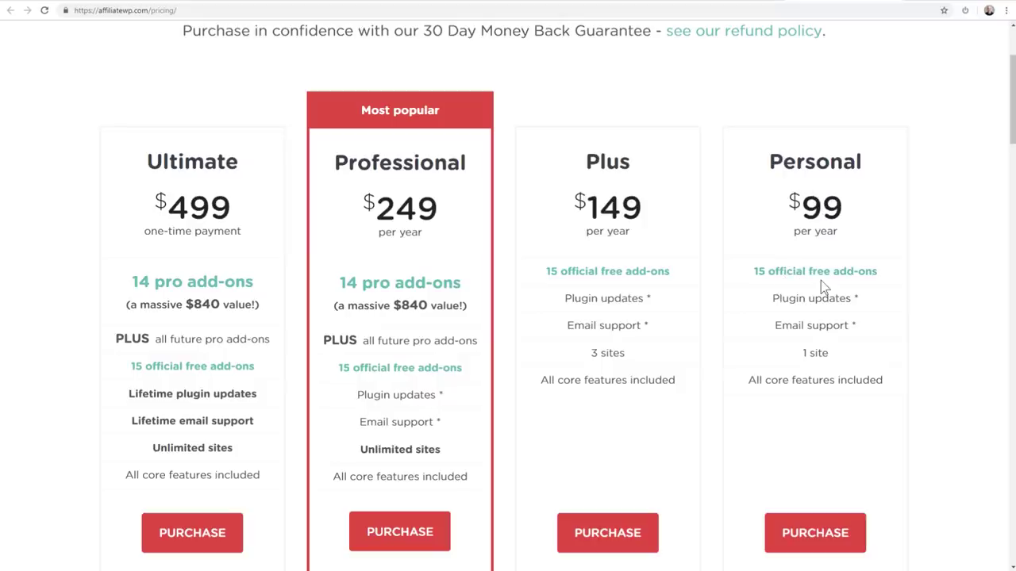
pyautogui.scroll(2, 731, 311)
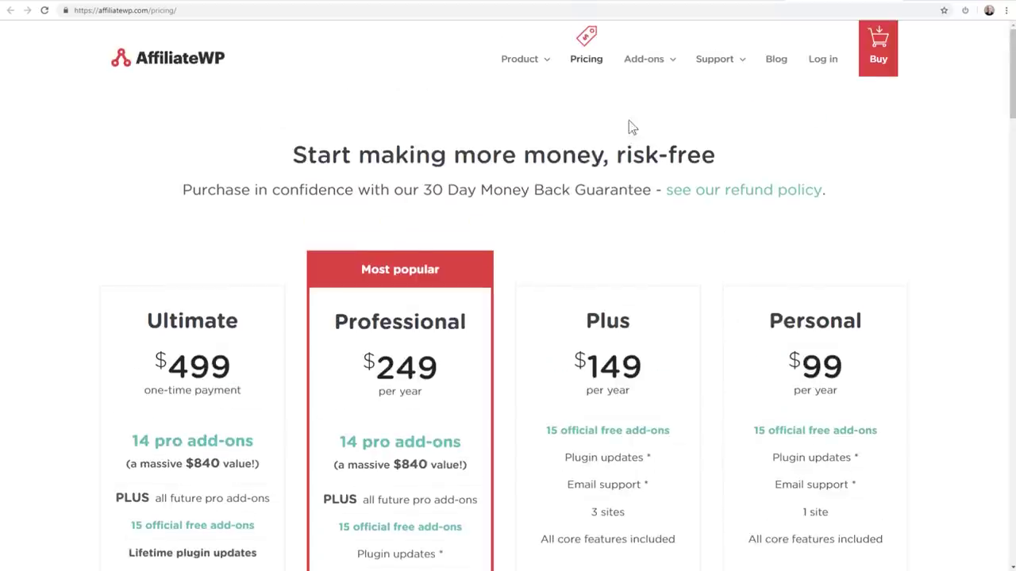
pyautogui.moveTo(643, 54)
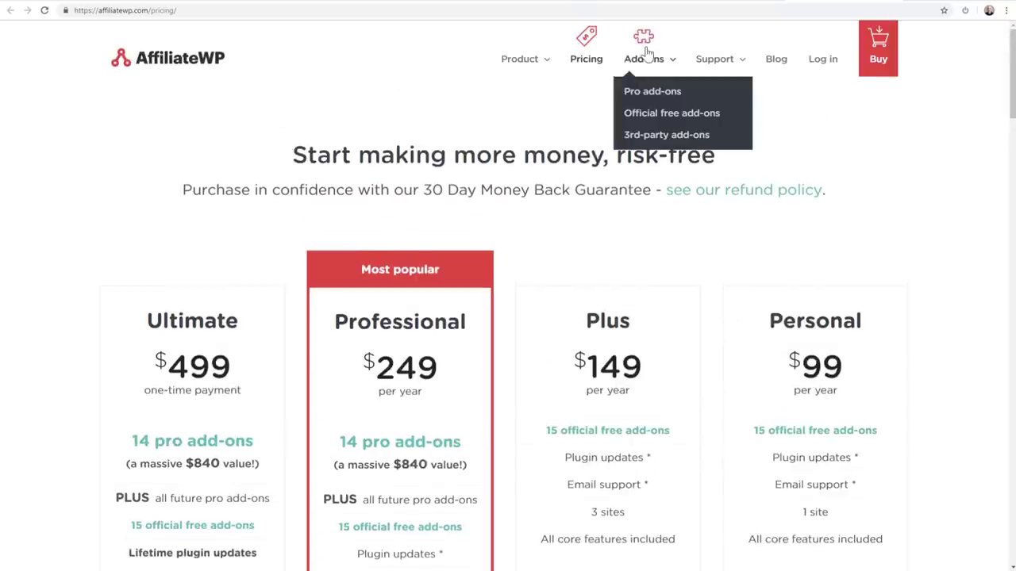
# Step: Open Official free add-ons and browse cards such as Affiliate Area Tabs and Store Credit
pyautogui.click(646, 121)
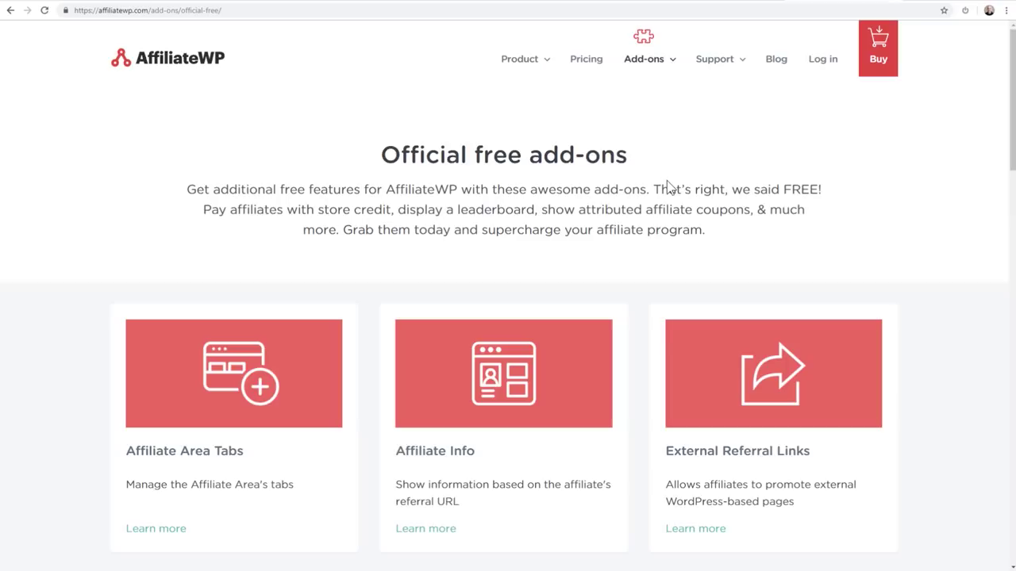
pyautogui.scroll(-6, 529, 270)
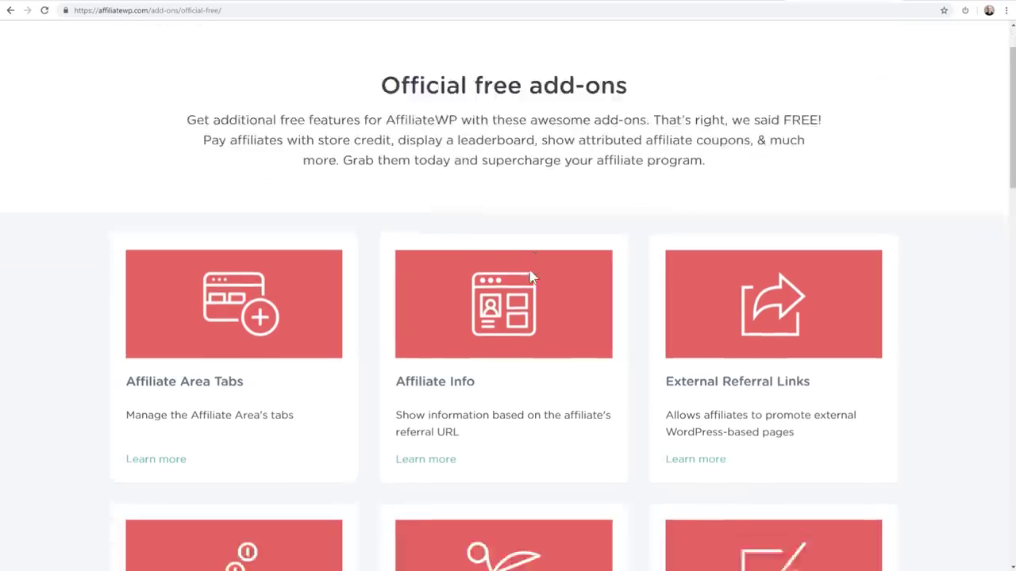
pyautogui.scroll(-2, 529, 275)
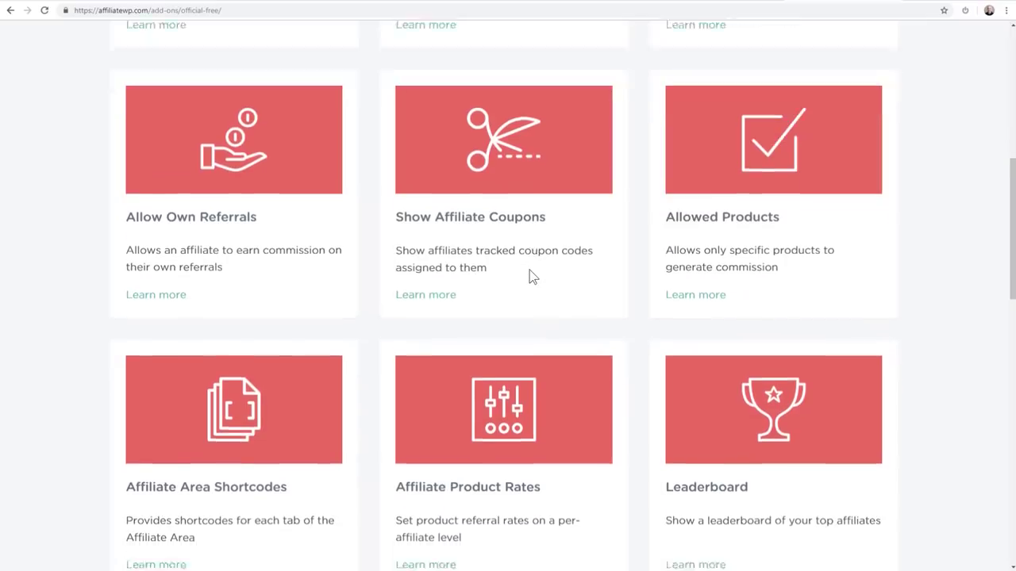
pyautogui.scroll(-2, 530, 275)
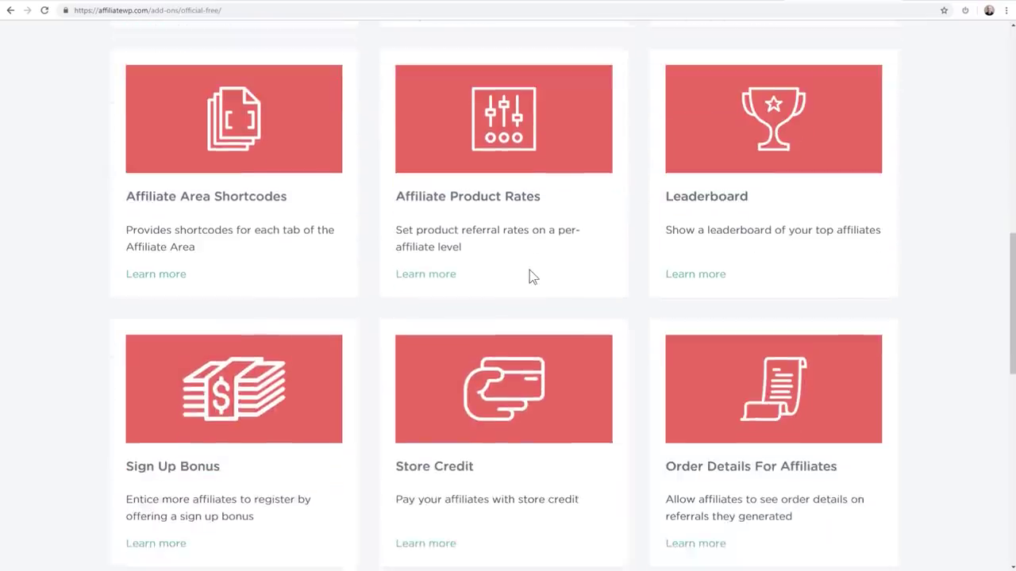
pyautogui.scroll(-1, 530, 276)
pyautogui.scroll(-2, 531, 276)
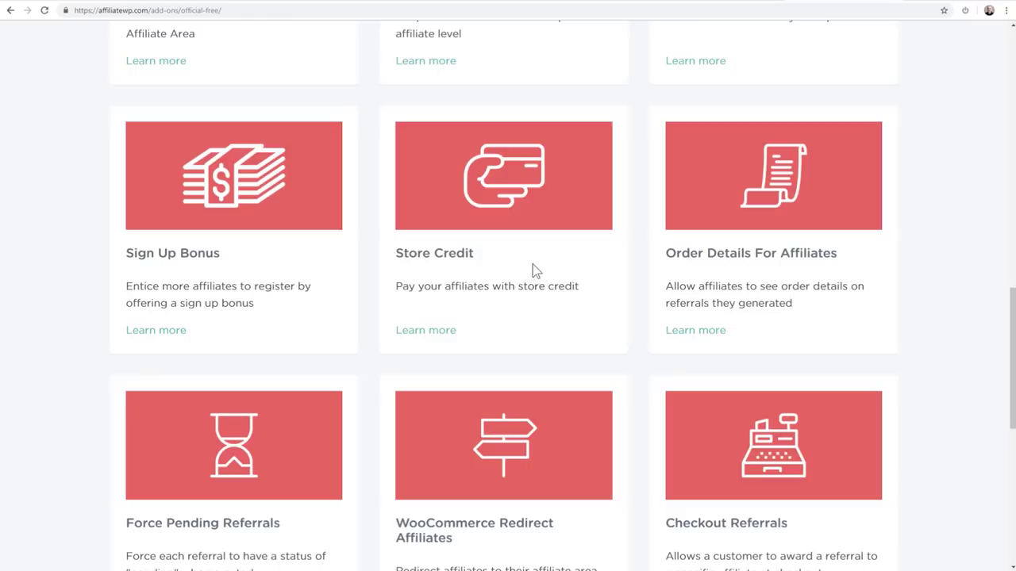
pyautogui.scroll(-3, 532, 266)
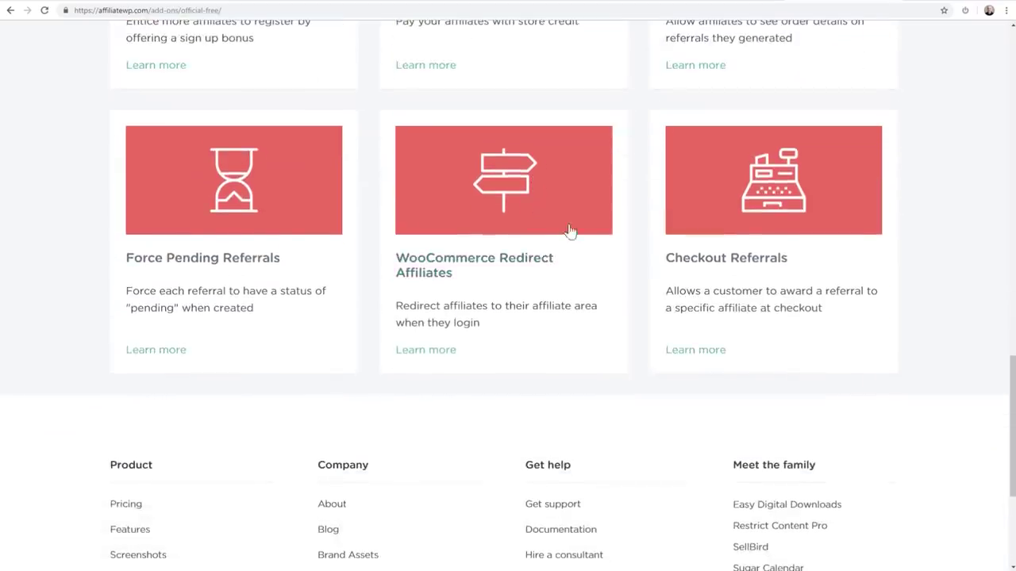
pyautogui.scroll(-1, 588, 224)
pyautogui.scroll(3, 619, 217)
pyautogui.scroll(12, 622, 218)
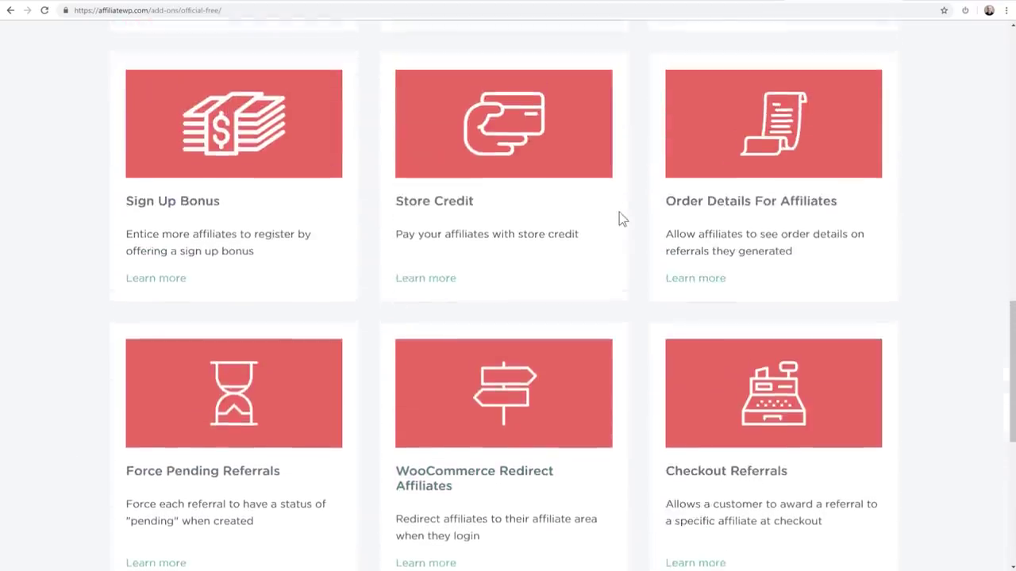
pyautogui.scroll(1, 621, 218)
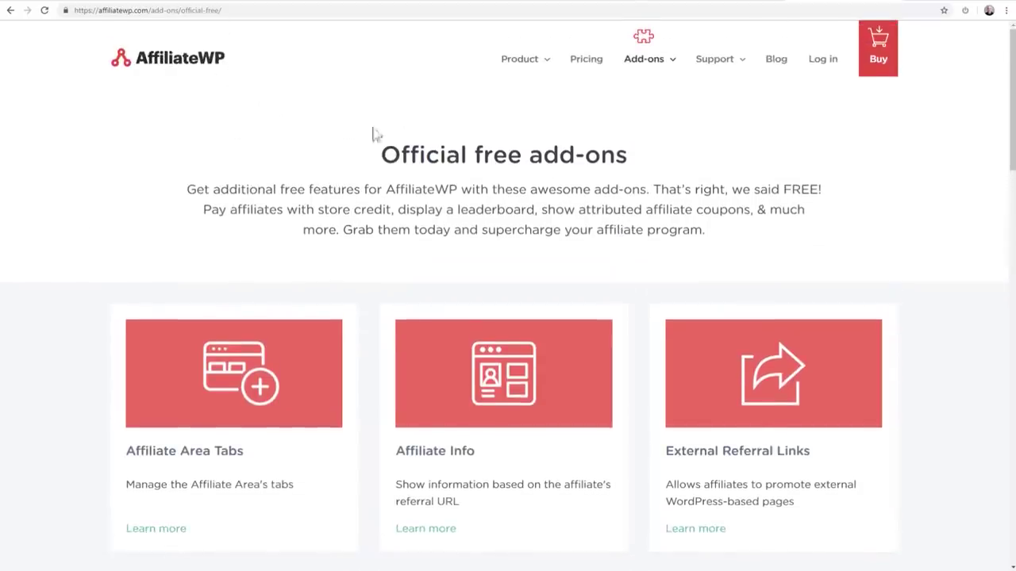
pyautogui.moveTo(553, 69)
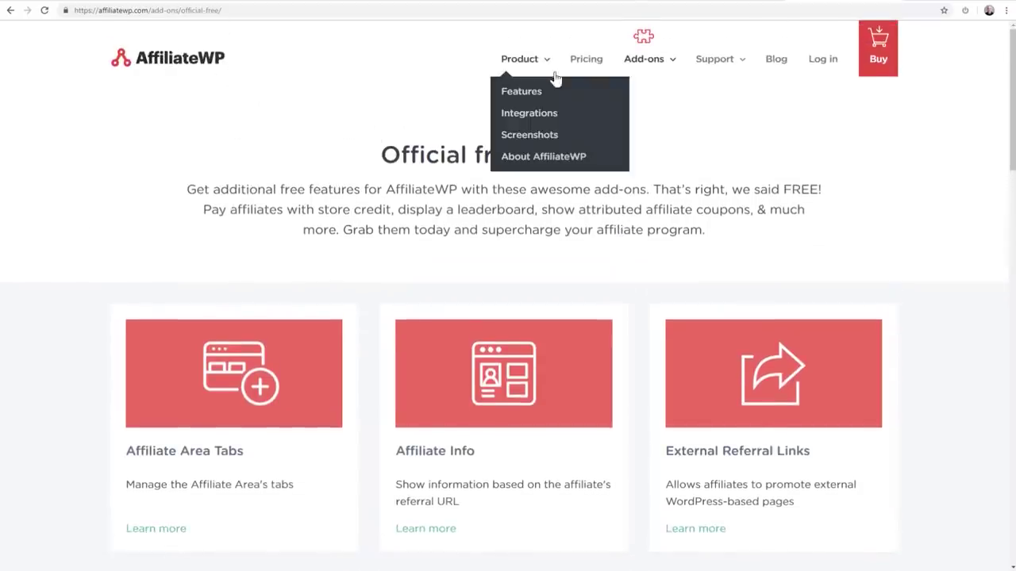
pyautogui.click(535, 119)
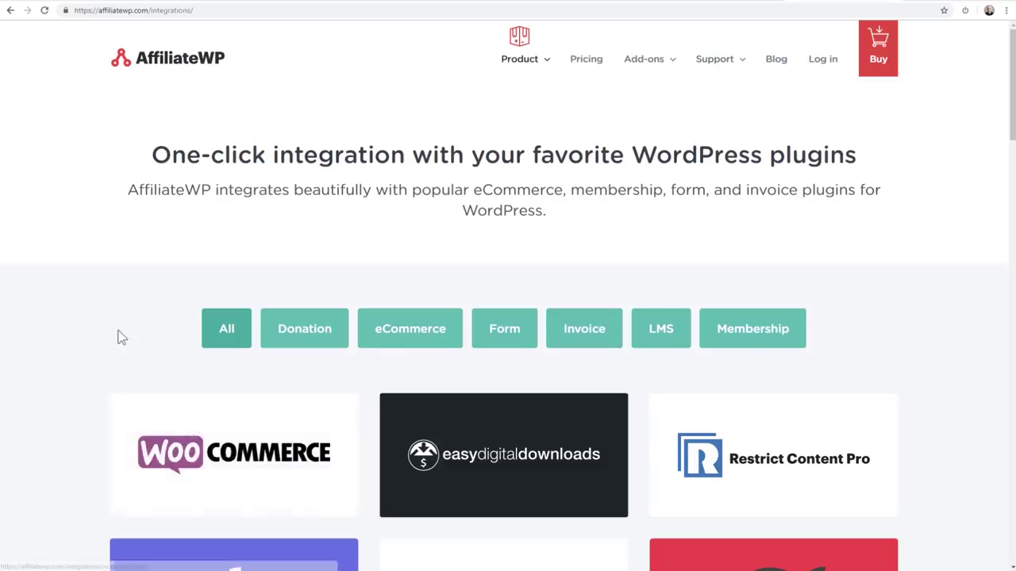
pyautogui.scroll(-3, 118, 337)
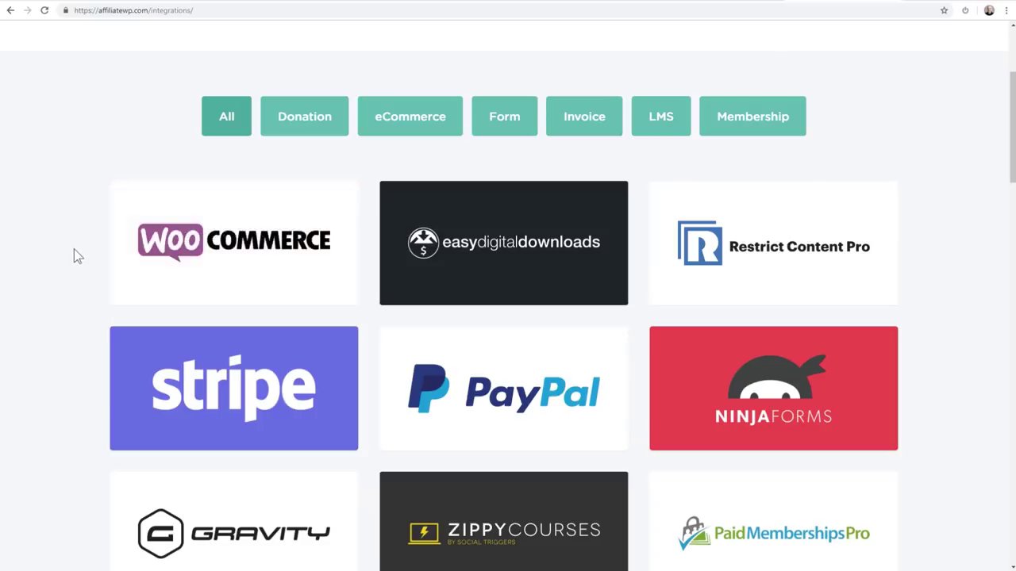
pyautogui.scroll(-3, 73, 249)
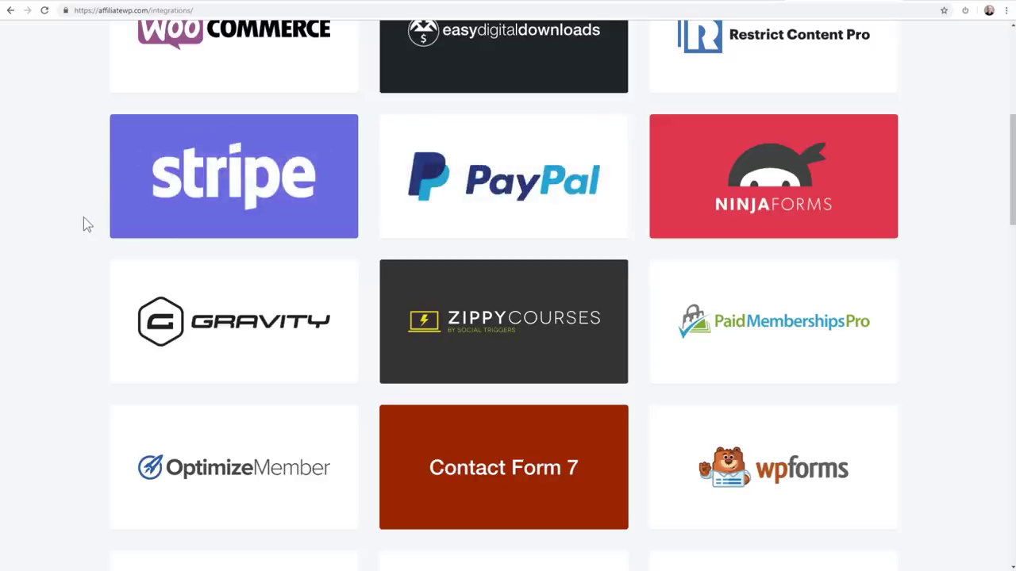
pyautogui.scroll(-1, 84, 216)
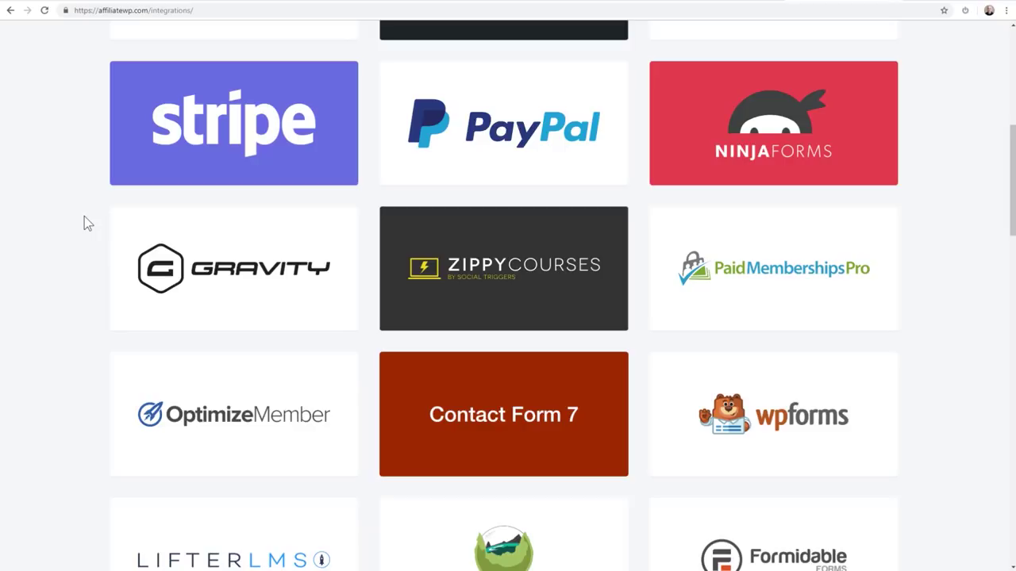
pyautogui.scroll(-4, 84, 217)
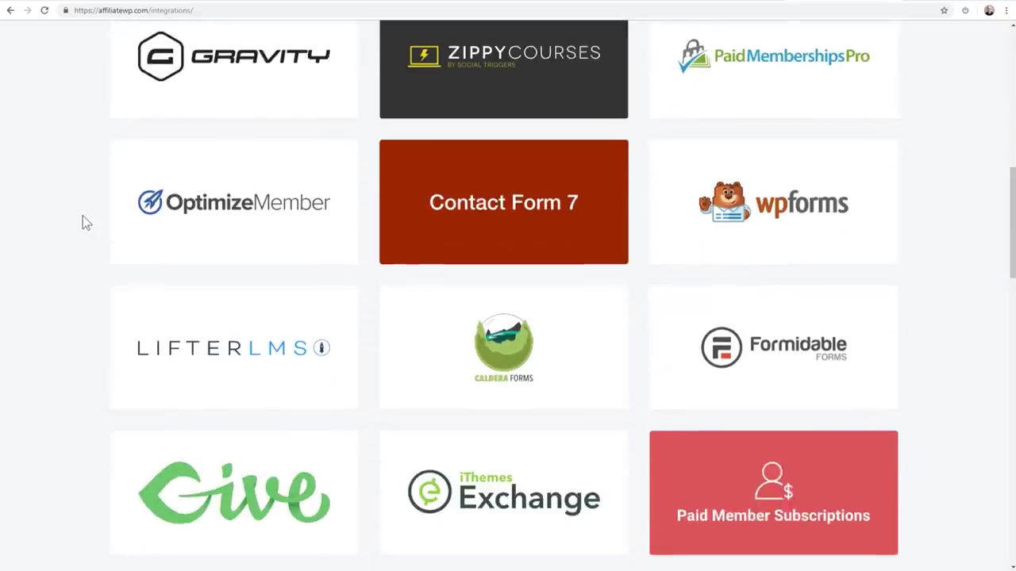
pyautogui.scroll(-5, 31, 221)
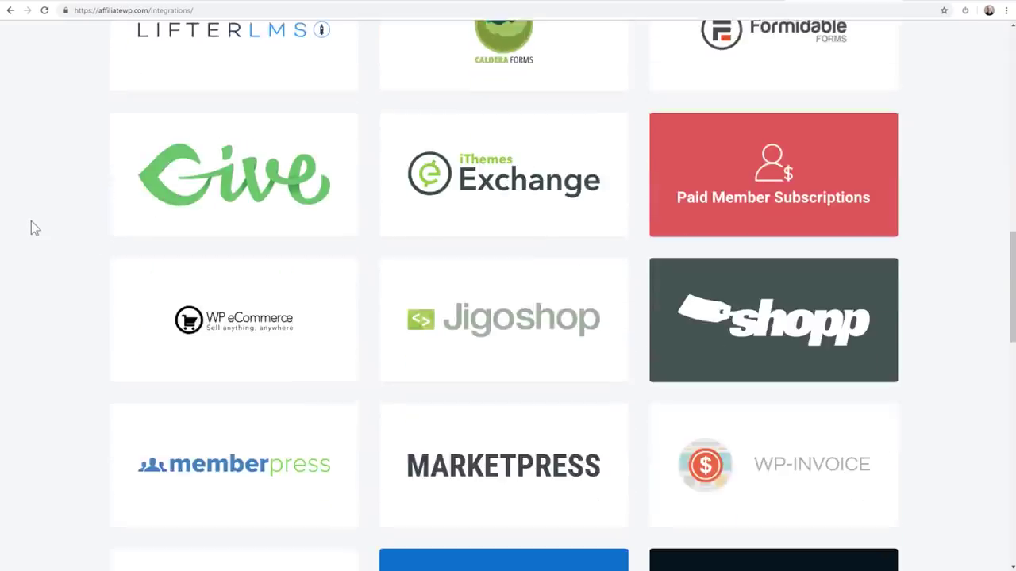
pyautogui.scroll(-2, 31, 221)
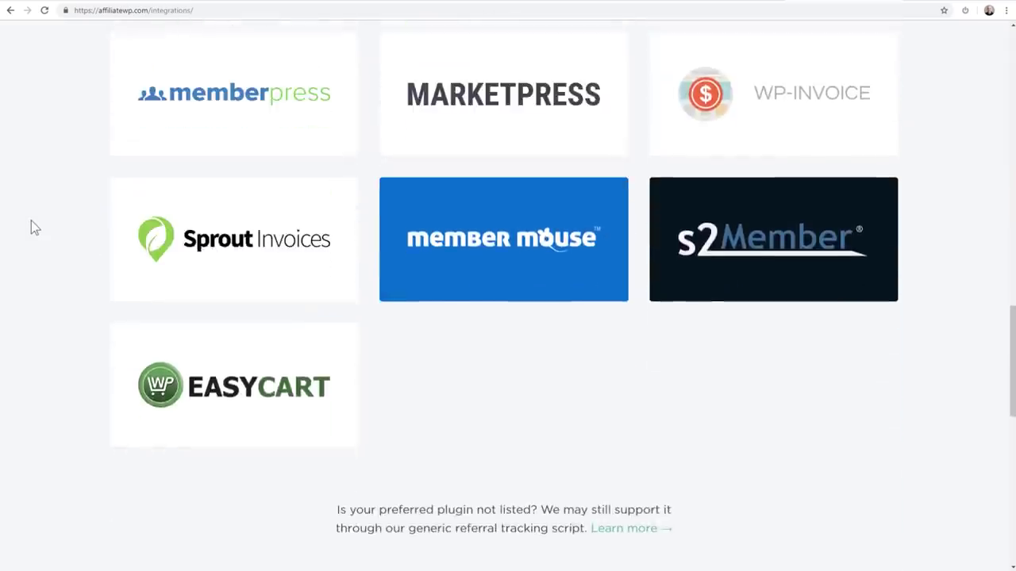
pyautogui.scroll(7, 31, 221)
pyautogui.scroll(9, 31, 228)
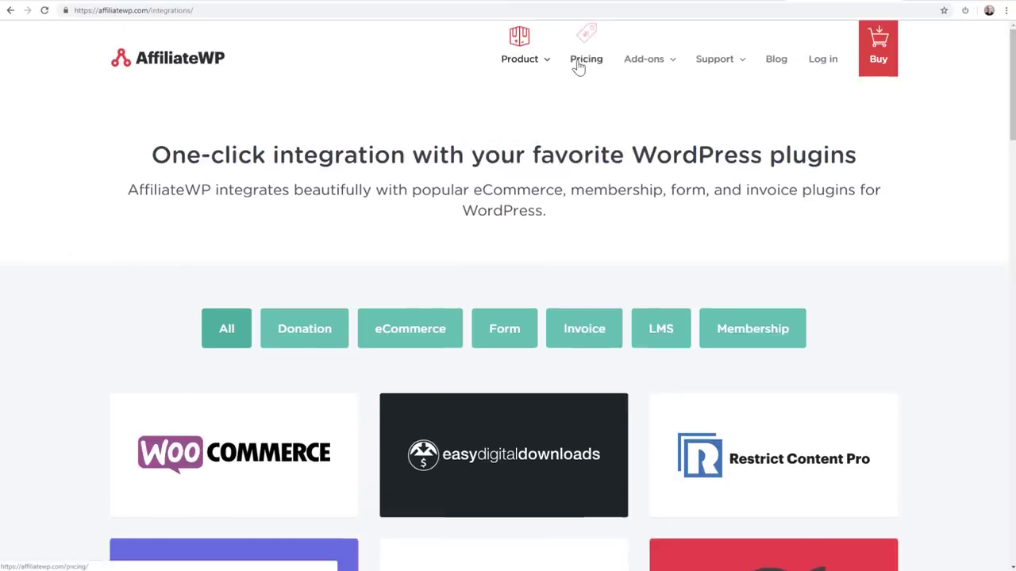
pyautogui.scroll(-4, 256, 165)
pyautogui.scroll(-7, 241, 163)
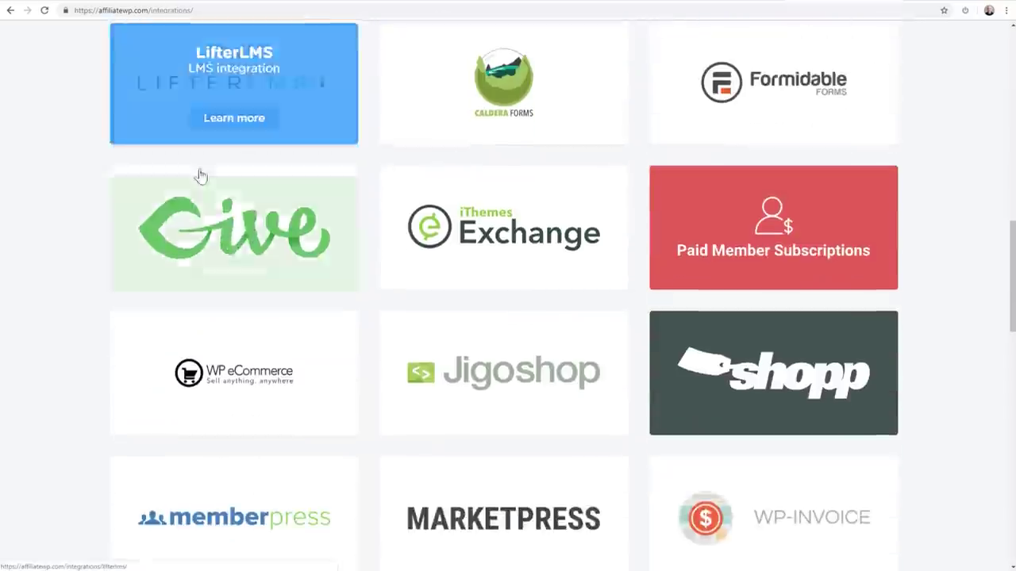
pyautogui.scroll(2, 119, 182)
pyautogui.moveTo(198, 220)
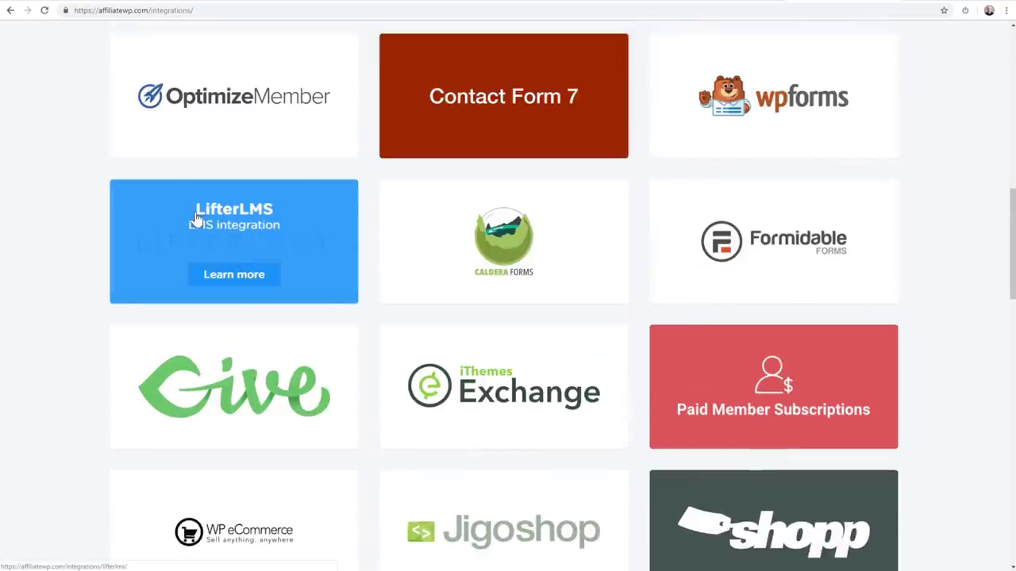
pyautogui.click(617, 2)
pyautogui.scroll(5, 233, 167)
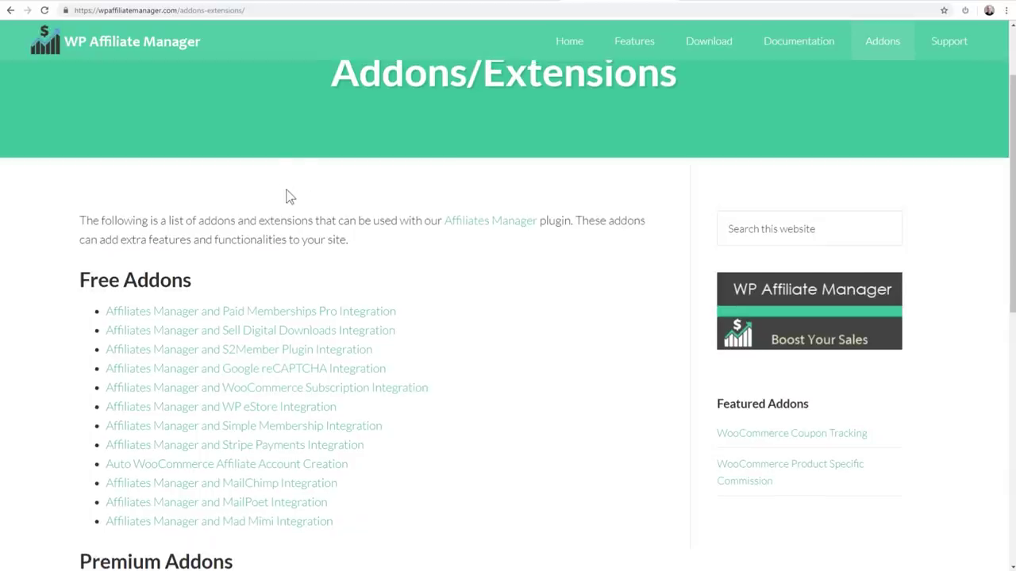
pyautogui.scroll(2, 408, 164)
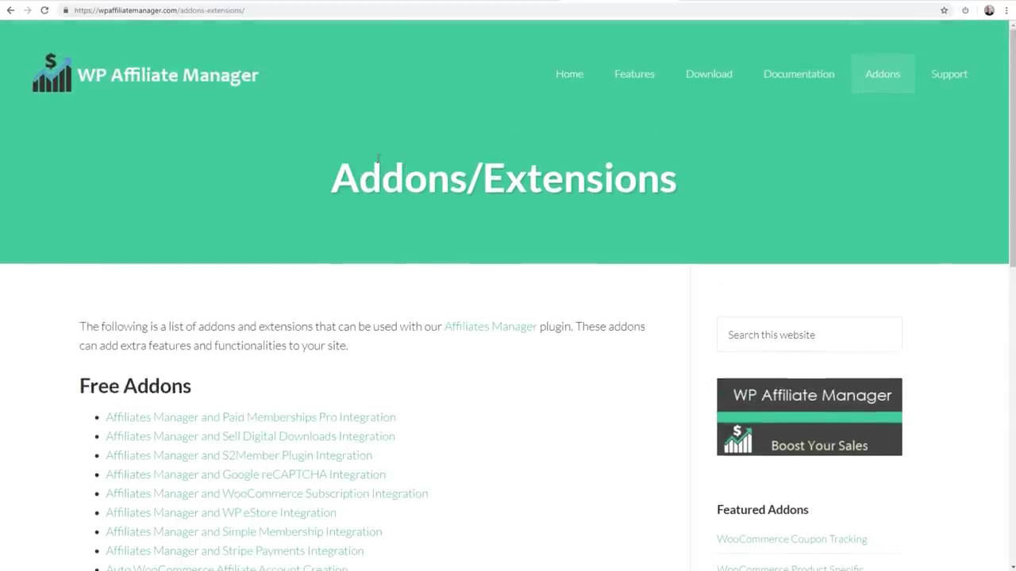
pyautogui.scroll(-5, 423, 151)
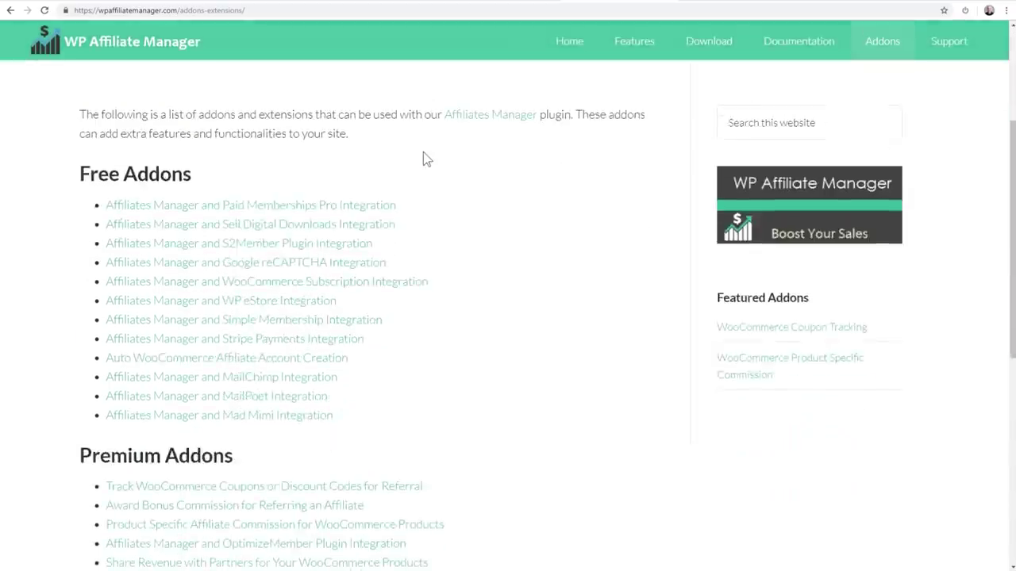
pyautogui.scroll(-2, 171, 243)
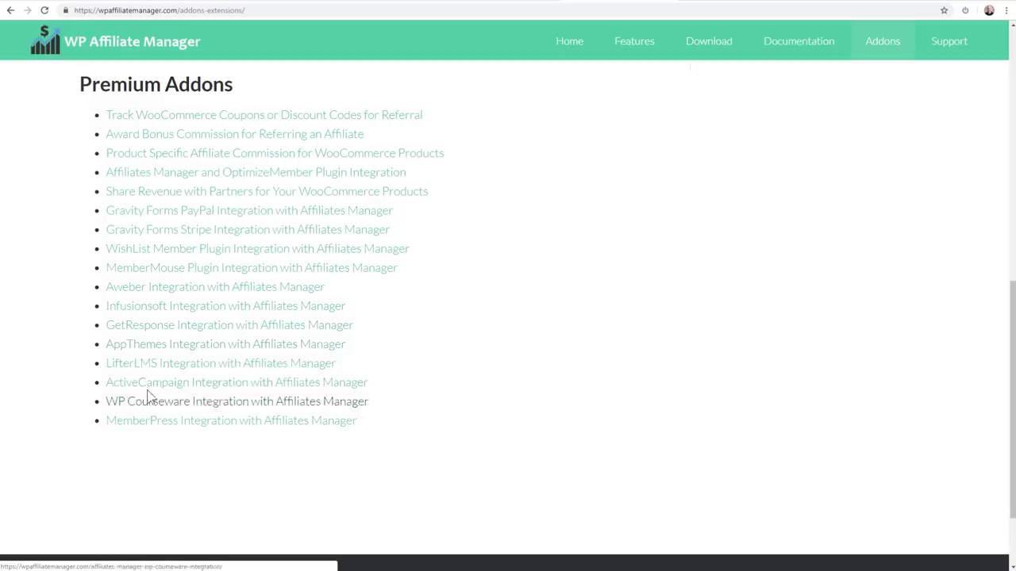
pyautogui.scroll(-4, 447, 272)
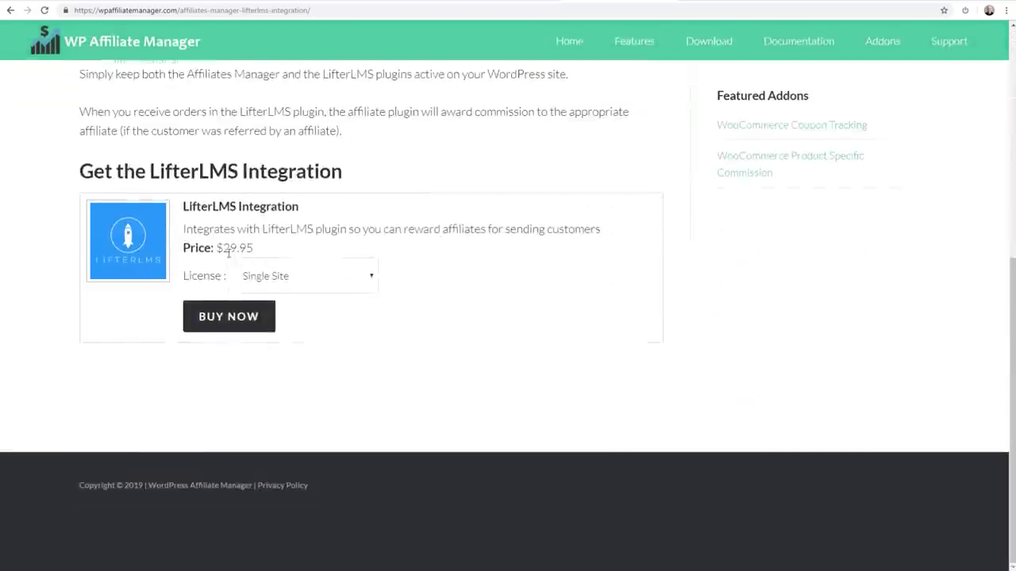
pyautogui.moveTo(225, 248); pyautogui.dragTo(270, 248)
pyautogui.hotkey('alt', 'Left')
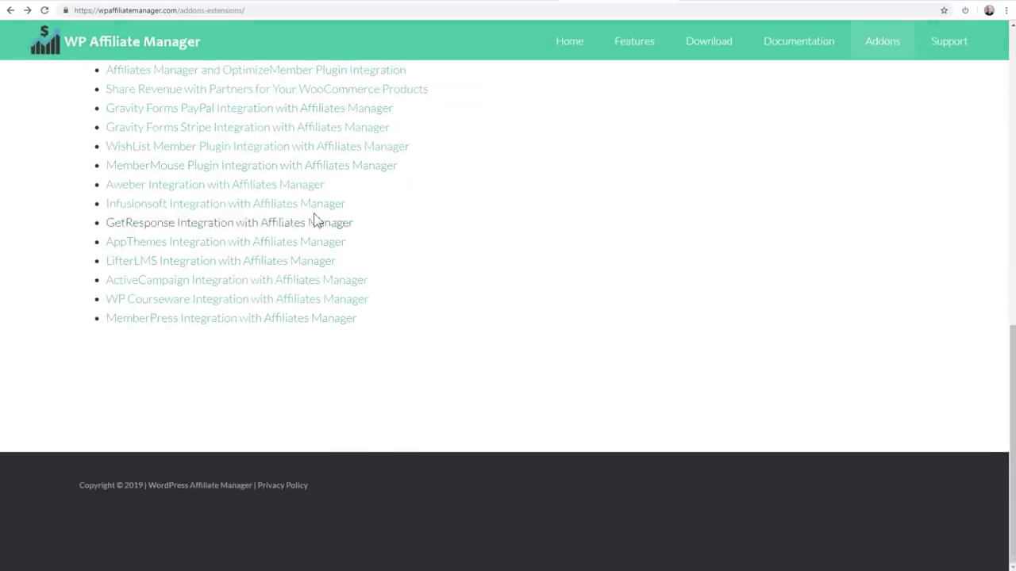
pyautogui.scroll(1, 313, 224)
pyautogui.click(225, 371)
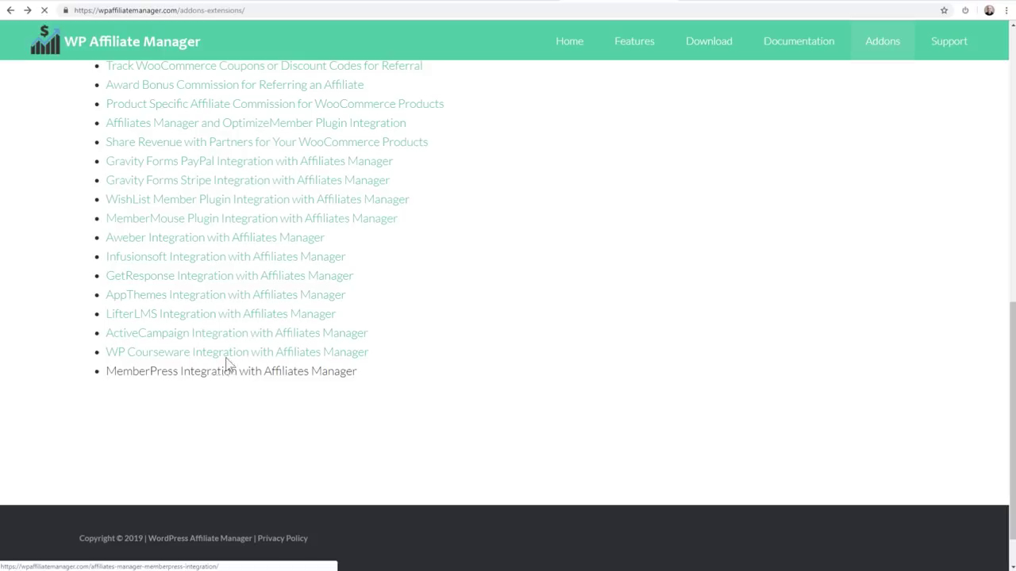
pyautogui.scroll(-3, 247, 253)
pyautogui.hotkey('alt', 'Left')
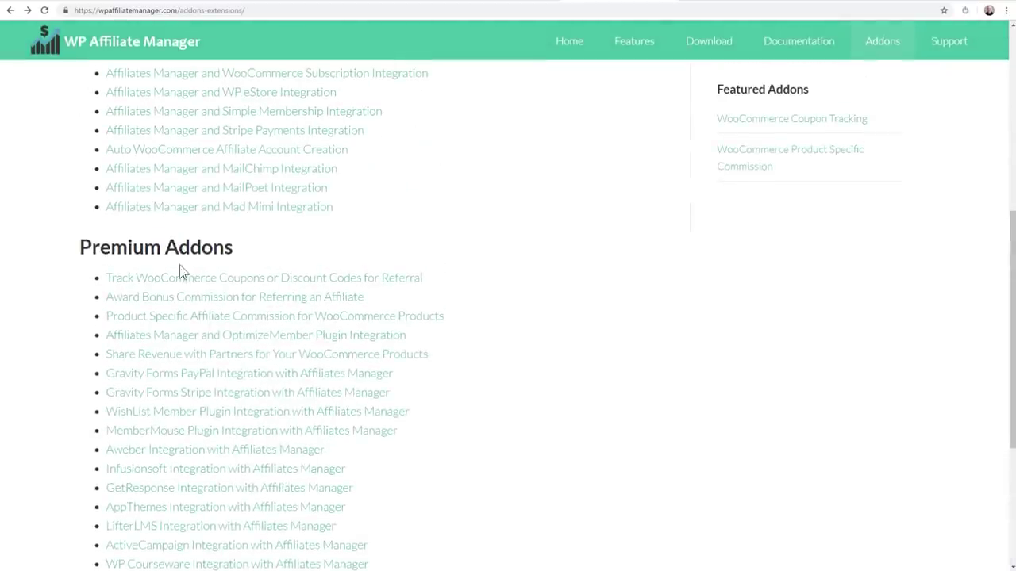
pyautogui.click(240, 280)
pyautogui.scroll(-10, 355, 248)
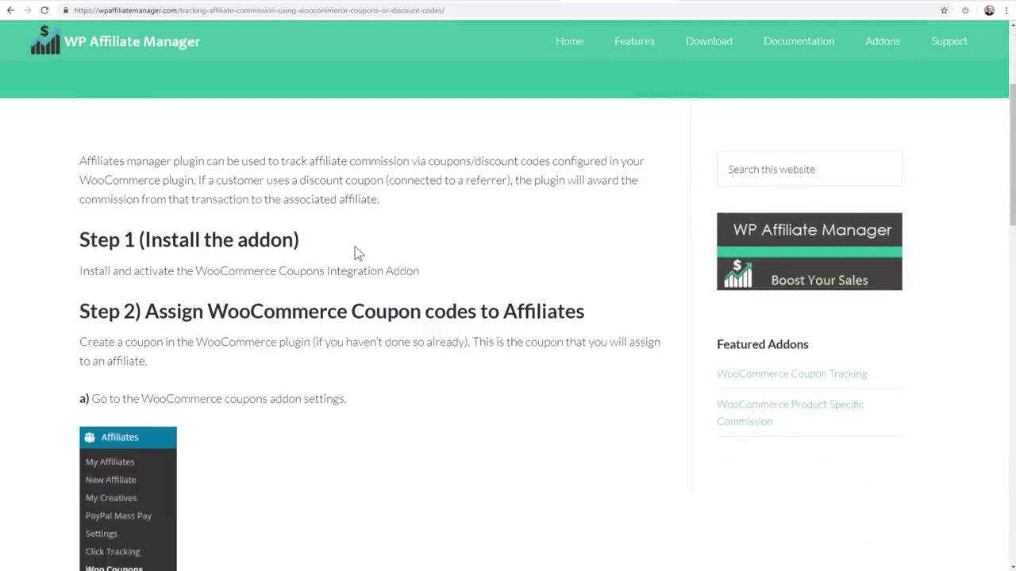
pyautogui.scroll(-7, 354, 248)
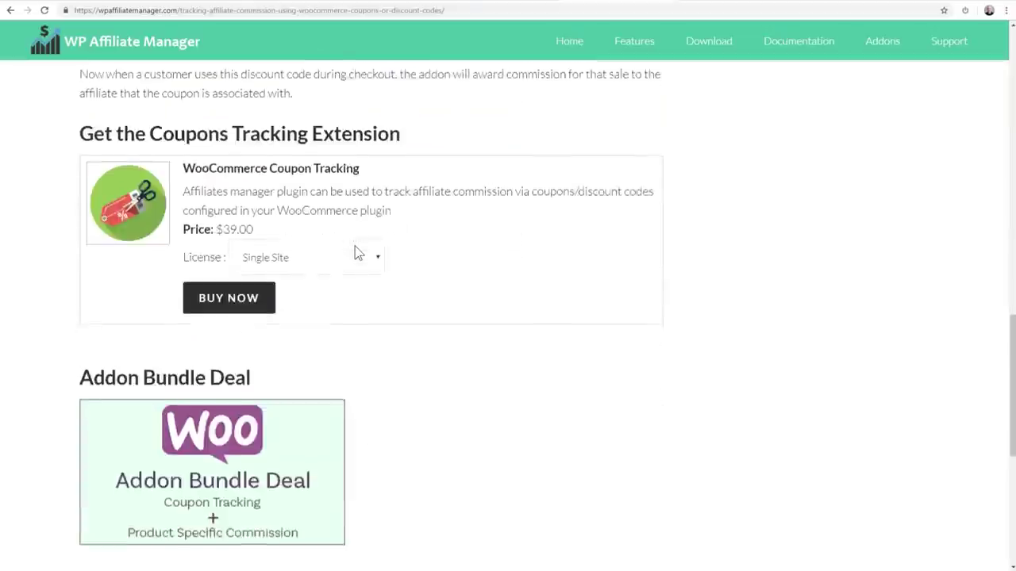
pyautogui.moveTo(232, 318); pyautogui.dragTo(183, 316)
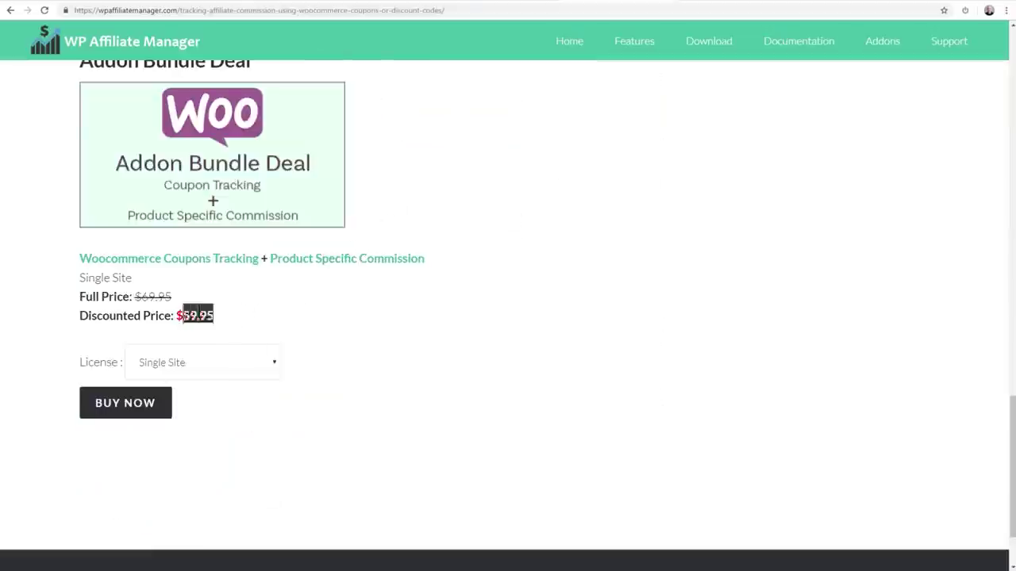
pyautogui.scroll(1, 356, 301)
pyautogui.scroll(15, 357, 301)
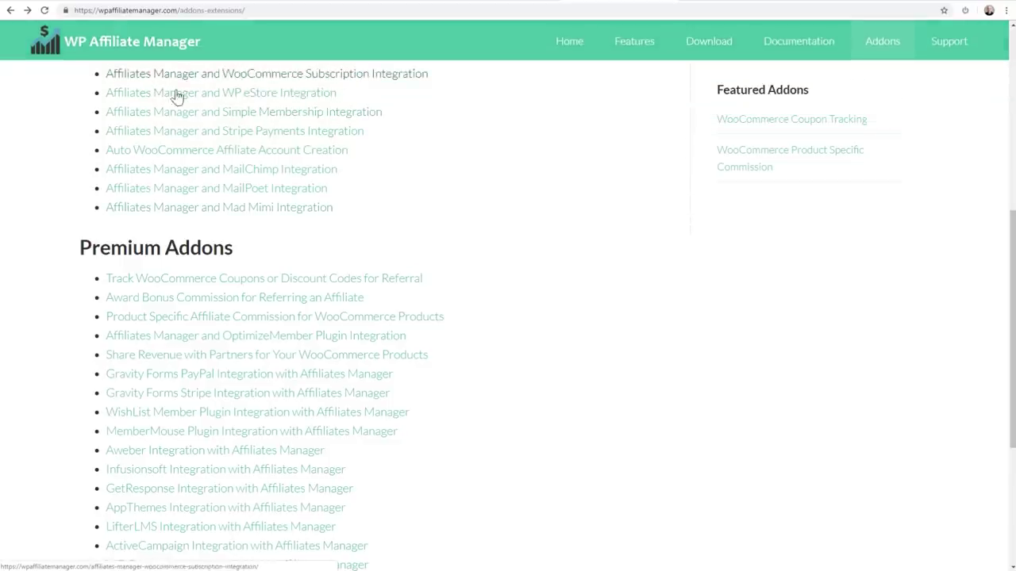
pyautogui.scroll(4, 458, 177)
pyautogui.scroll(2, 457, 178)
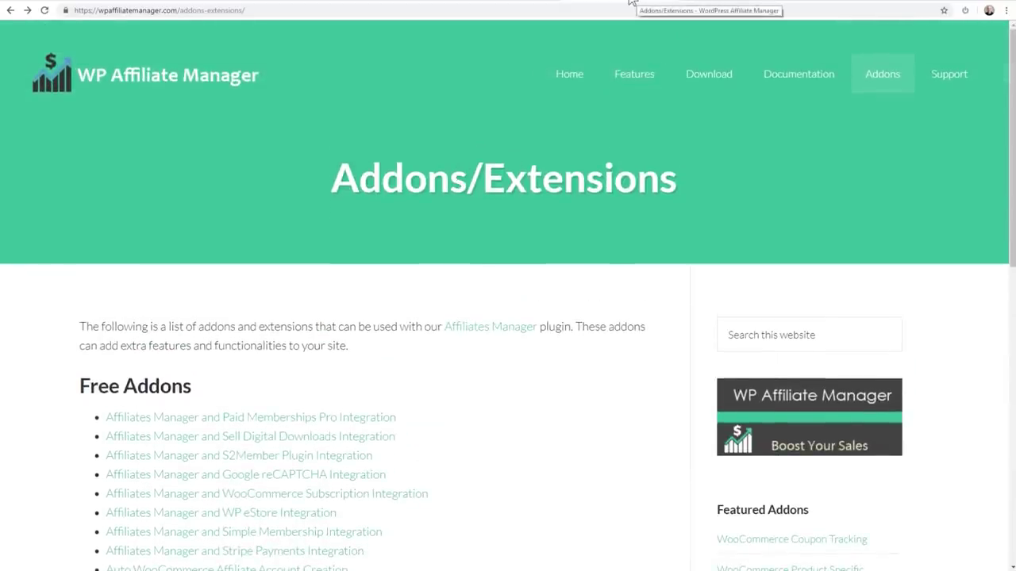
# Step: Return to the AffiliateWP website and bring up its Add-ons menu
pyautogui.click(754, 2)
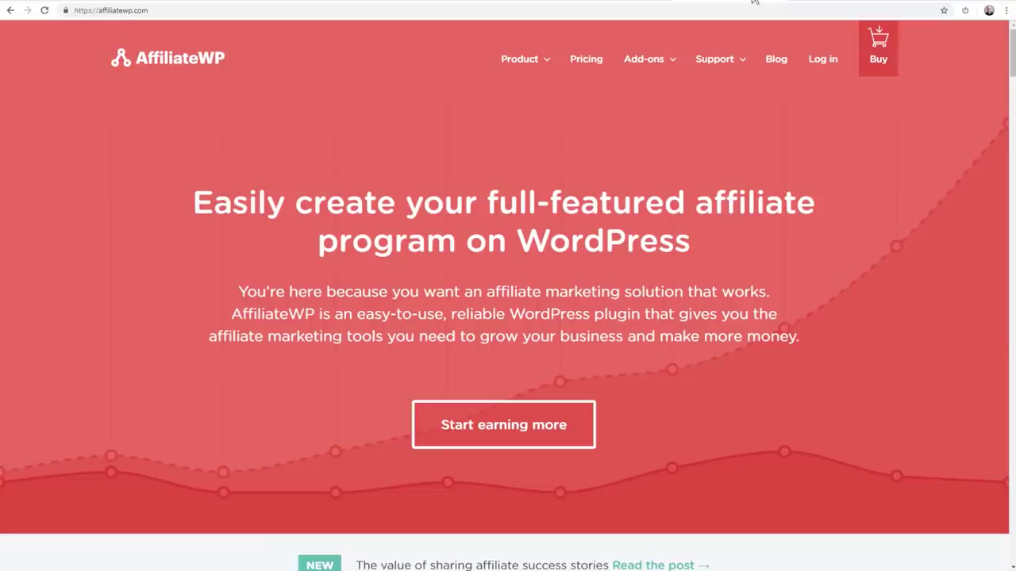
pyautogui.moveTo(647, 63)
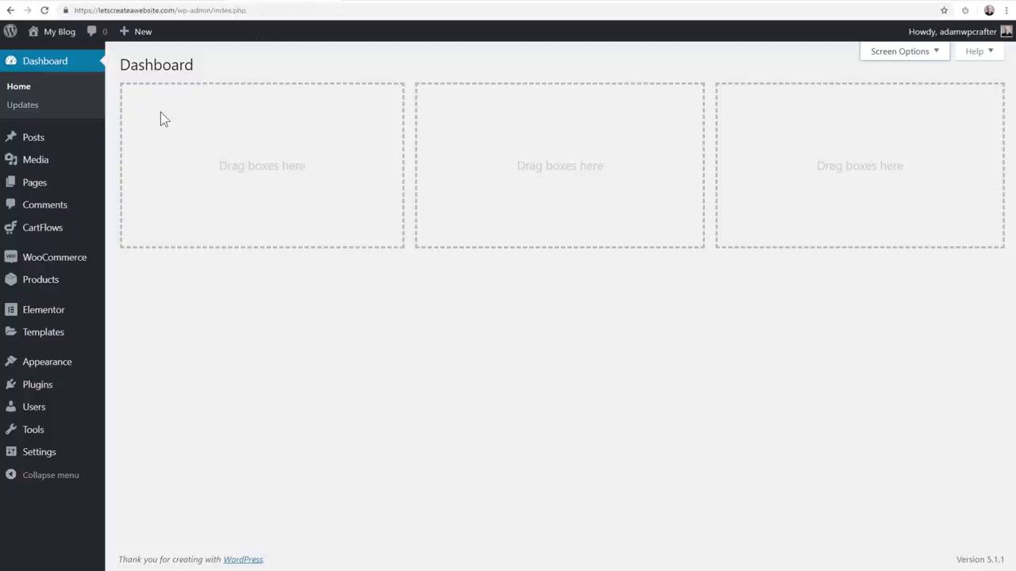
# Step: View the live site's landing page in a new tab, then return to the Dashboard
pyautogui.moveTo(49, 34)
pyautogui.rightClick(41, 55)
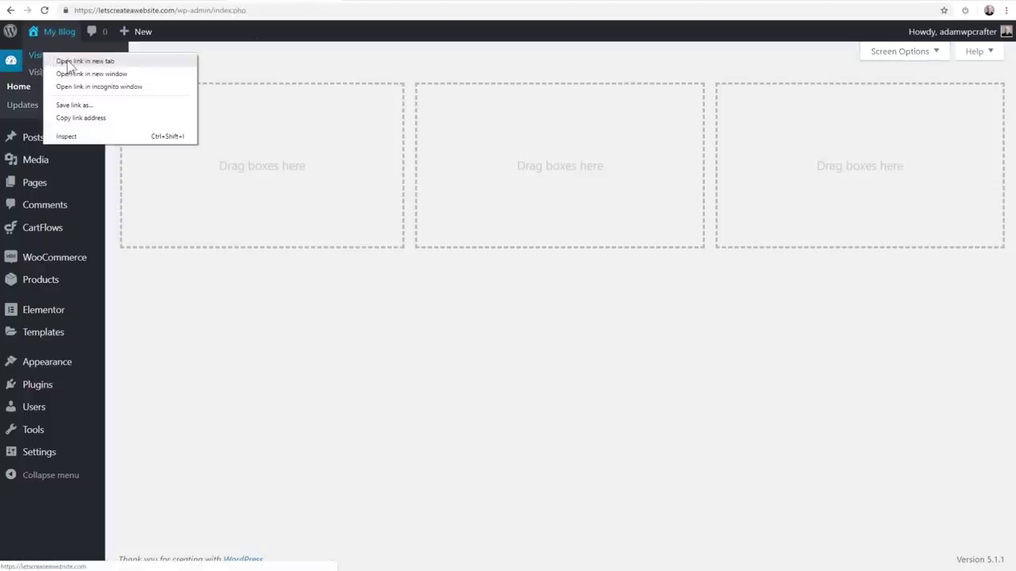
pyautogui.click(69, 62)
pyautogui.click(323, 0)
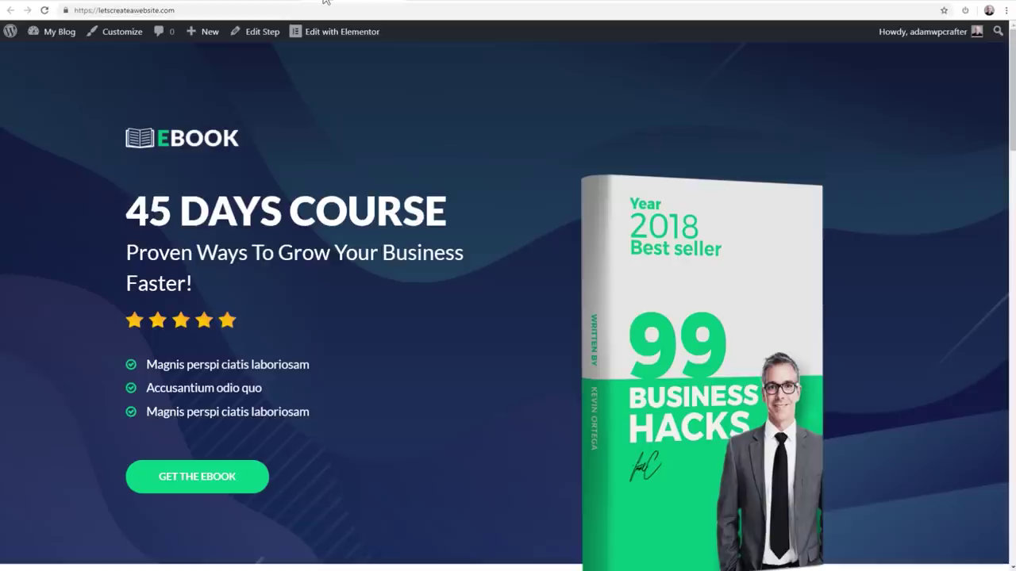
pyautogui.scroll(-5, 352, 168)
pyautogui.scroll(5, 300, 86)
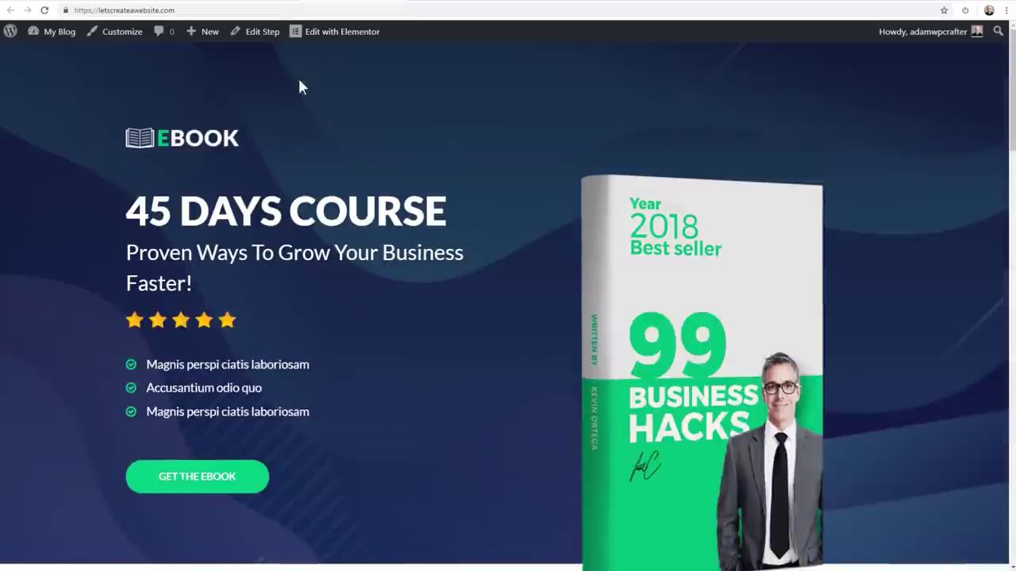
pyautogui.click(258, 0)
# Step: Check the store products, then search plugins for 'affiliate manager' and install Affiliates Manager
pyautogui.moveTo(42, 238)
pyautogui.moveTo(45, 256)
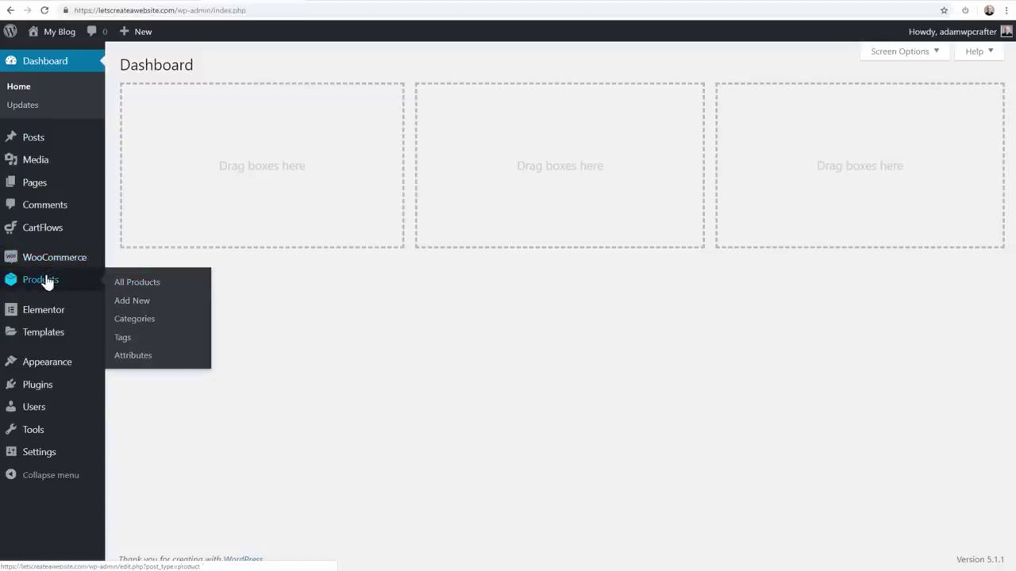
pyautogui.click(36, 280)
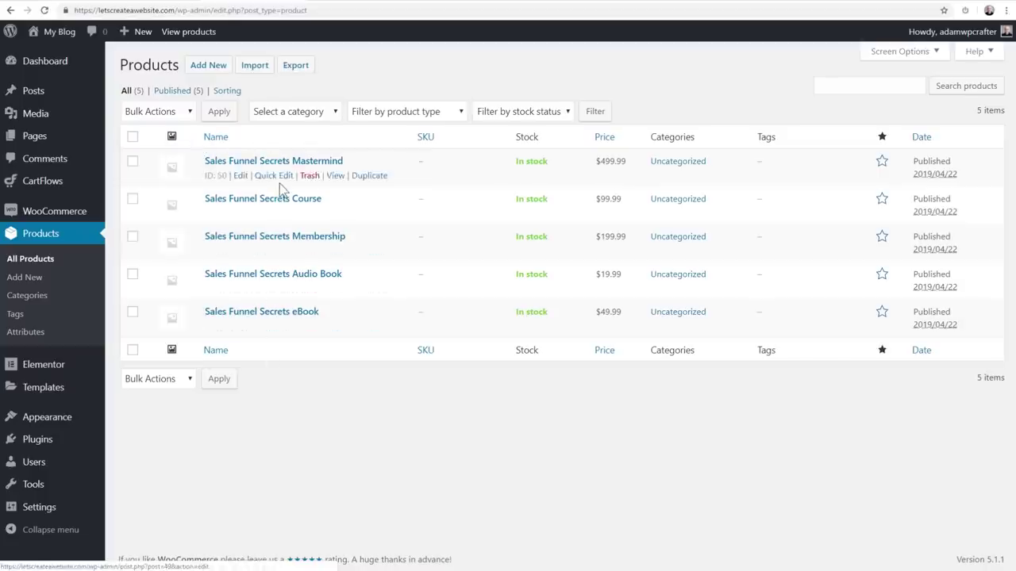
pyautogui.moveTo(63, 438)
pyautogui.click(136, 460)
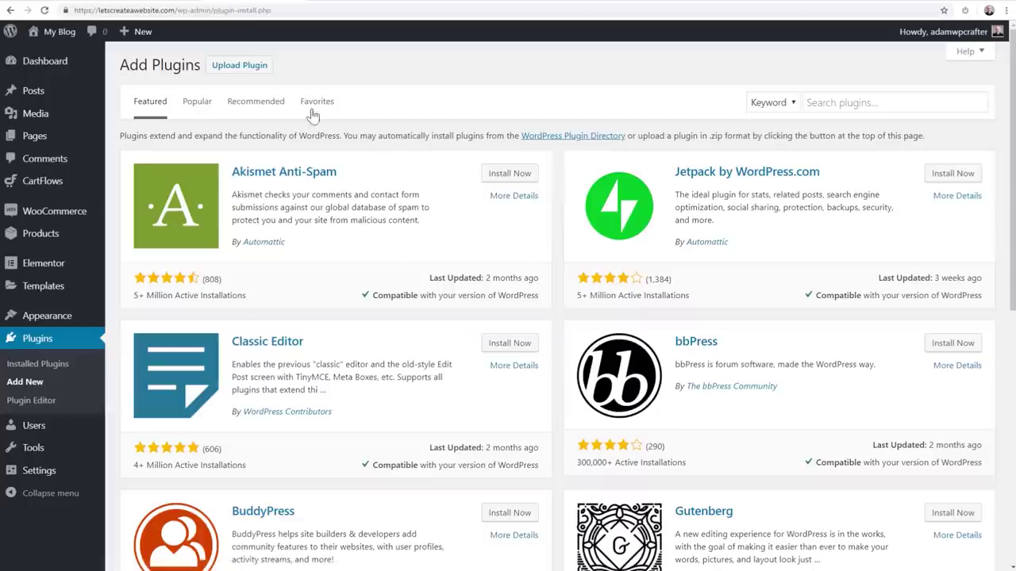
pyautogui.click(240, 67)
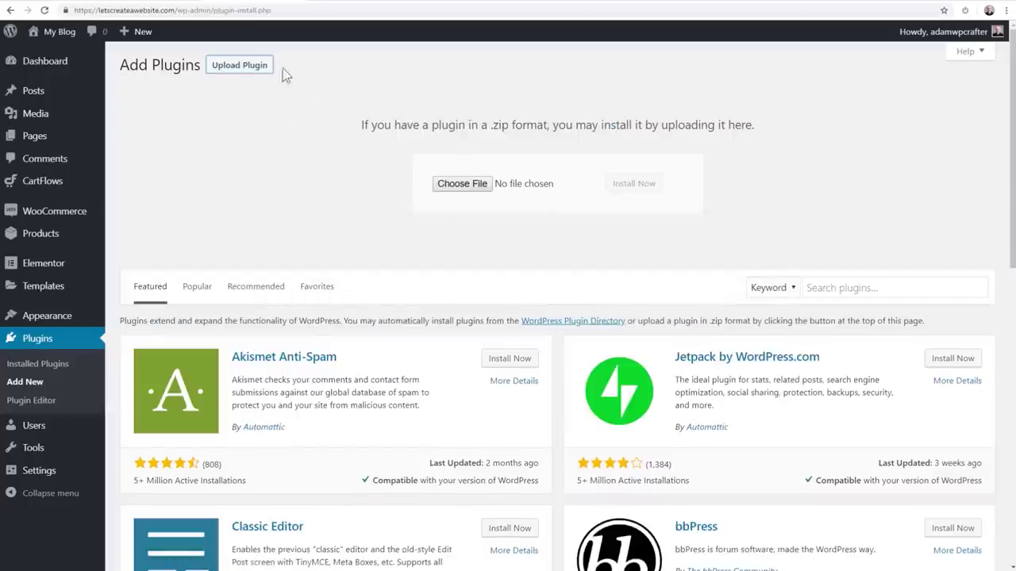
pyautogui.click(230, 68)
pyautogui.click(841, 104)
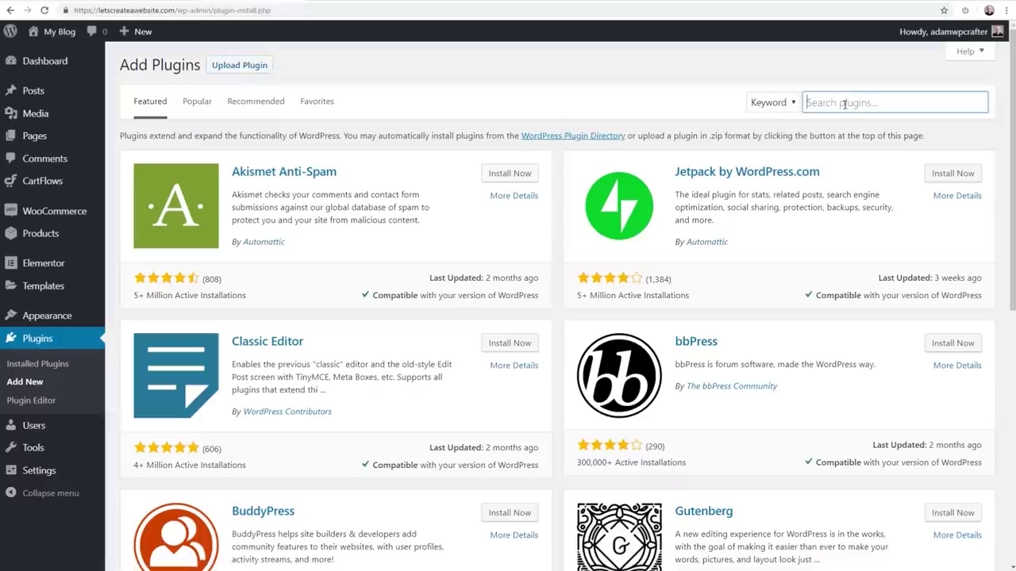
pyautogui.write('affiliate manager')
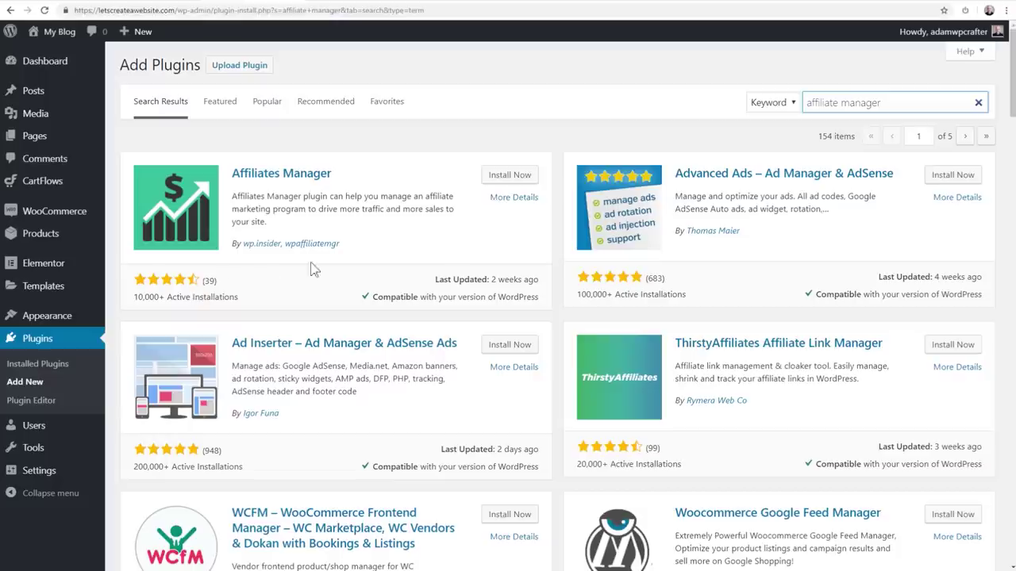
pyautogui.click(499, 178)
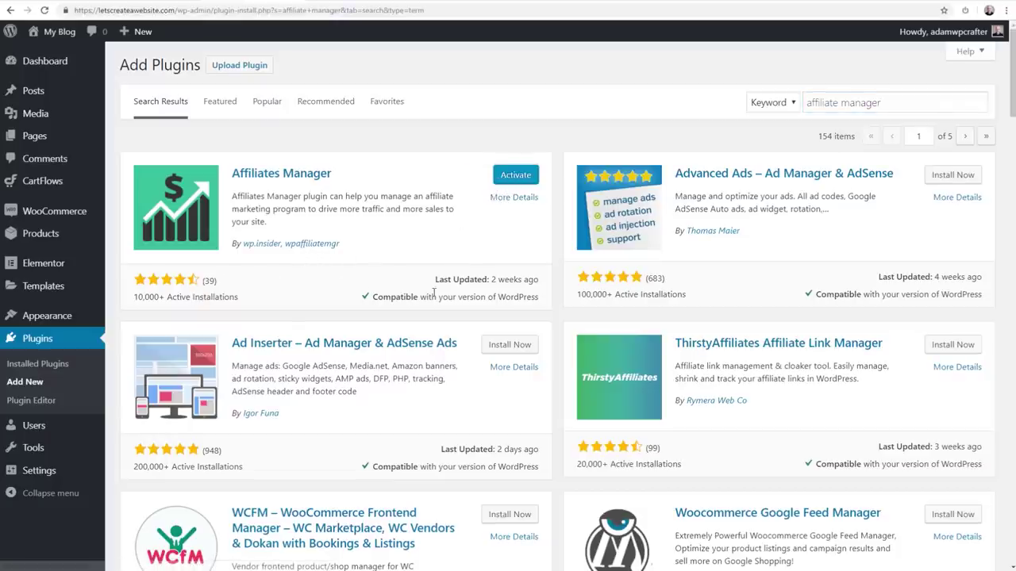
# Step: Activate the Affiliates Manager plugin after checking when it was last updated
pyautogui.moveTo(489, 279); pyautogui.dragTo(534, 279)
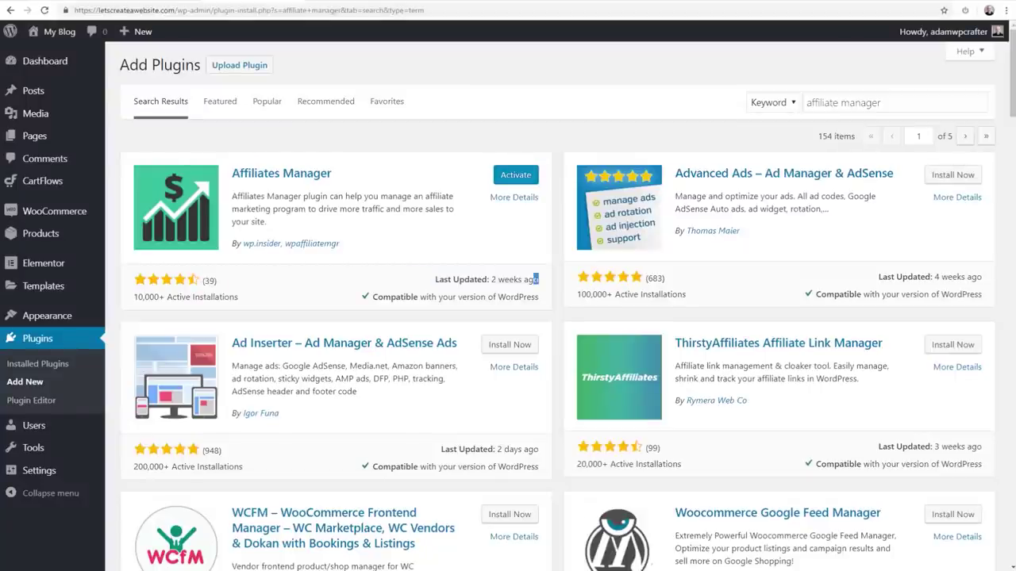
pyautogui.click(513, 179)
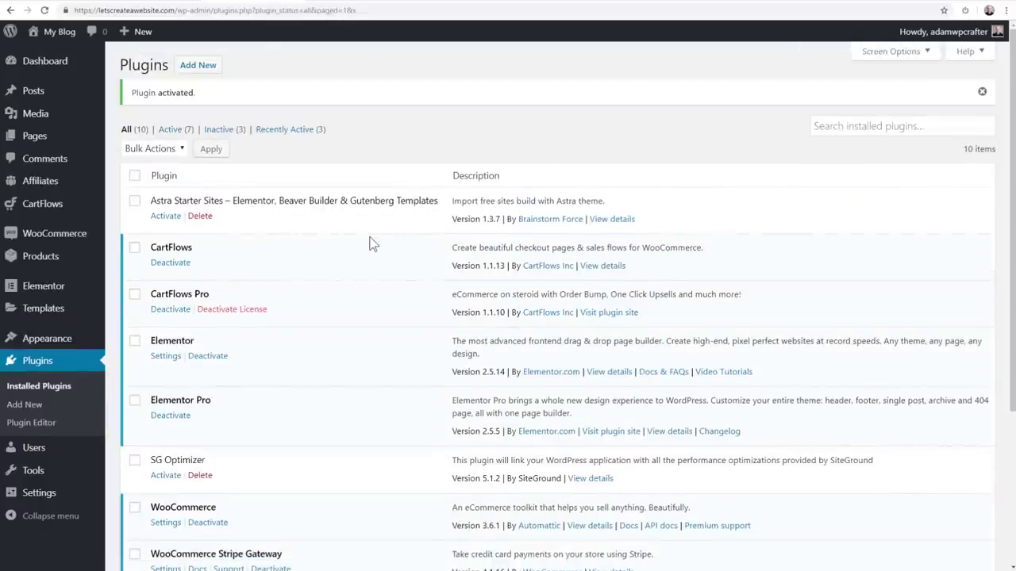
pyautogui.moveTo(28, 187)
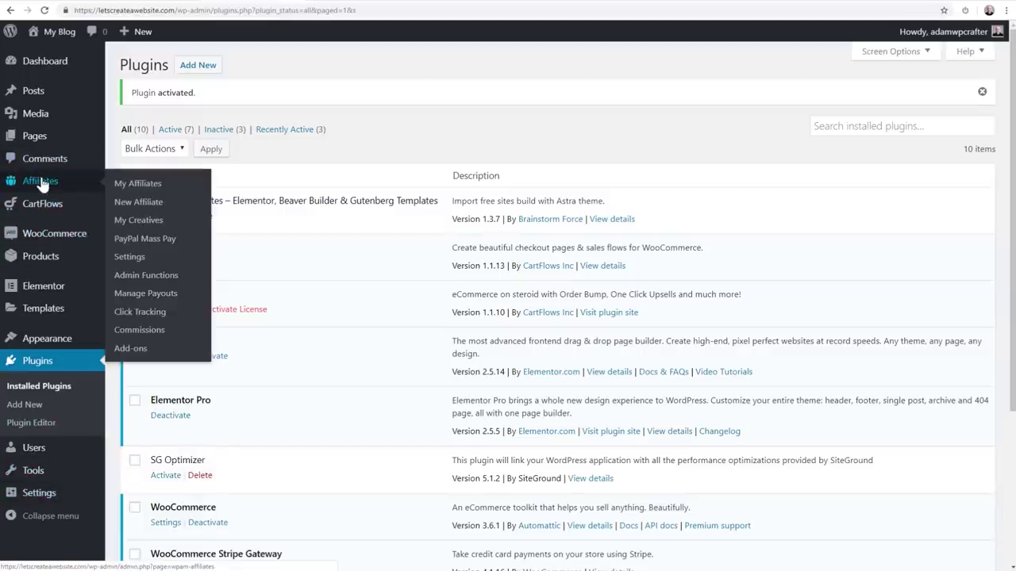
pyautogui.click(34, 138)
# Step: Review the new Store Affiliates, Affiliate Login, Register and Terms and Conditions pages
pyautogui.moveTo(392, 235)
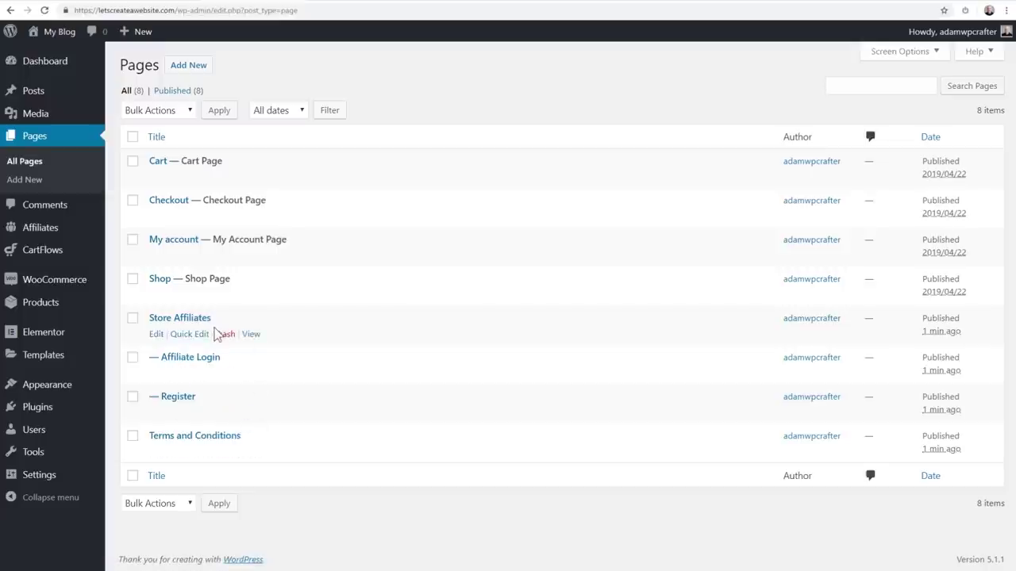
pyautogui.moveTo(54, 228)
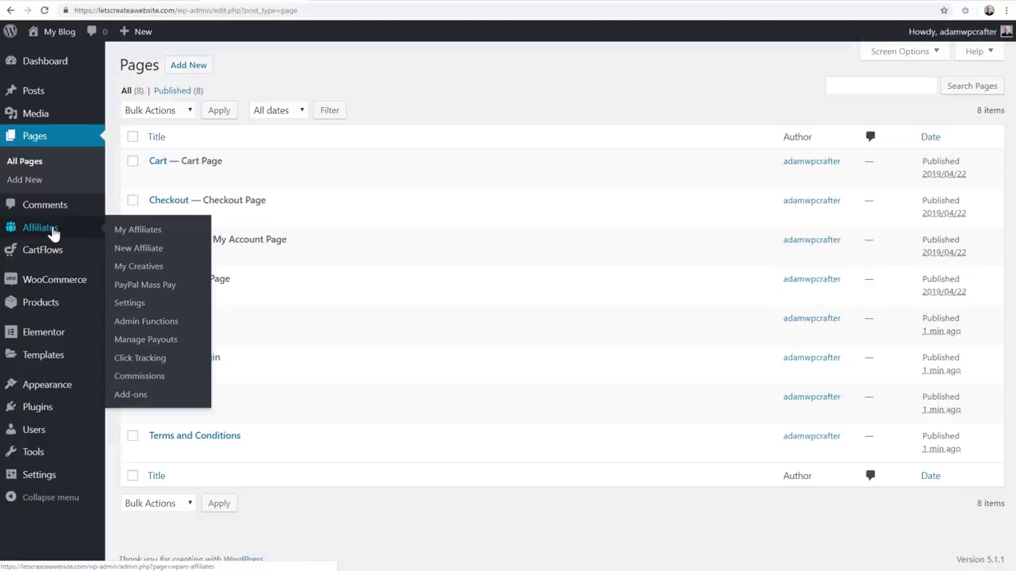
# Step: Visit each Affiliates page in turn, from My Affiliates and New Affiliate through Commissions to Add-ons
pyautogui.click(48, 230)
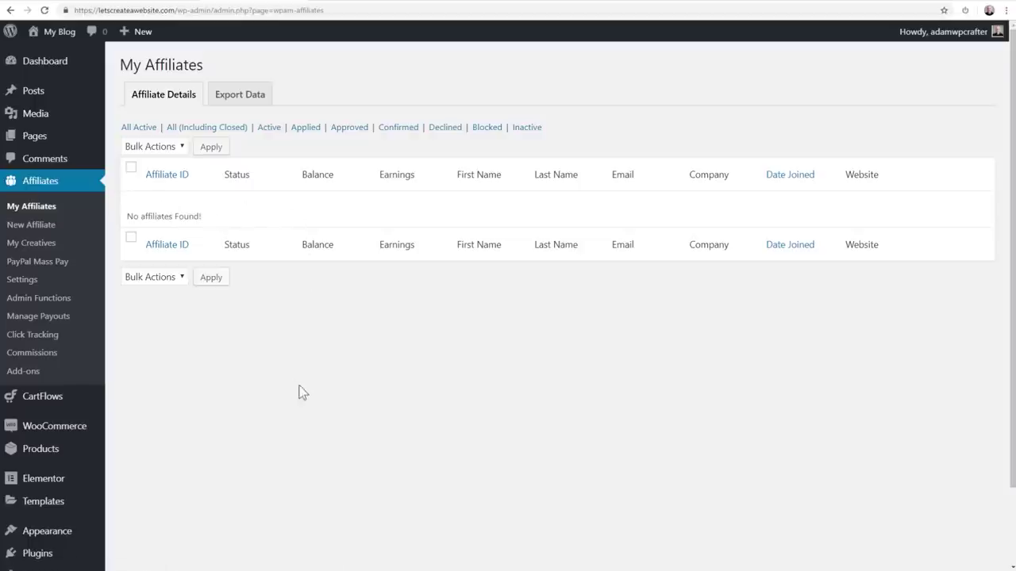
pyautogui.click(44, 227)
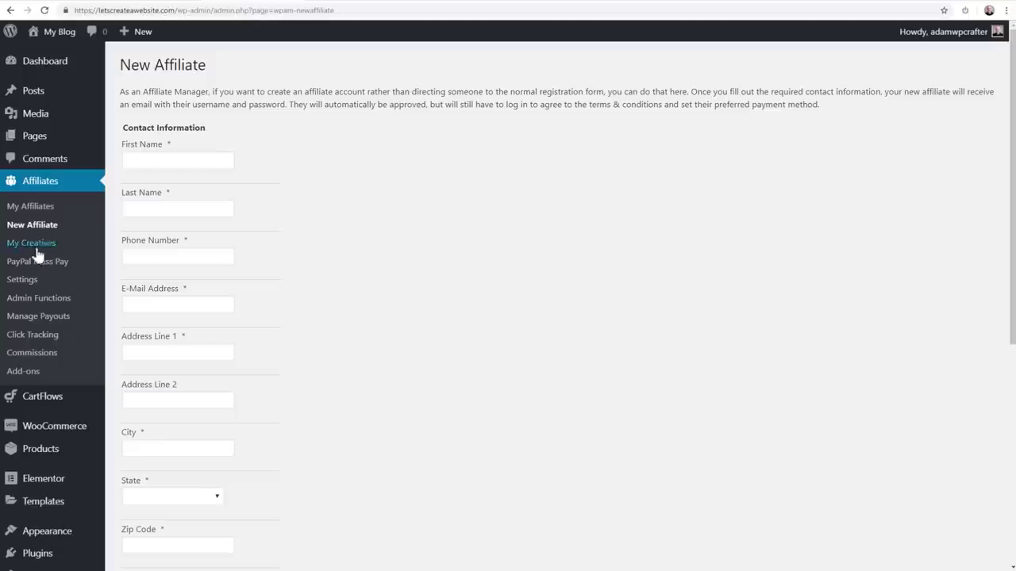
pyautogui.click(35, 246)
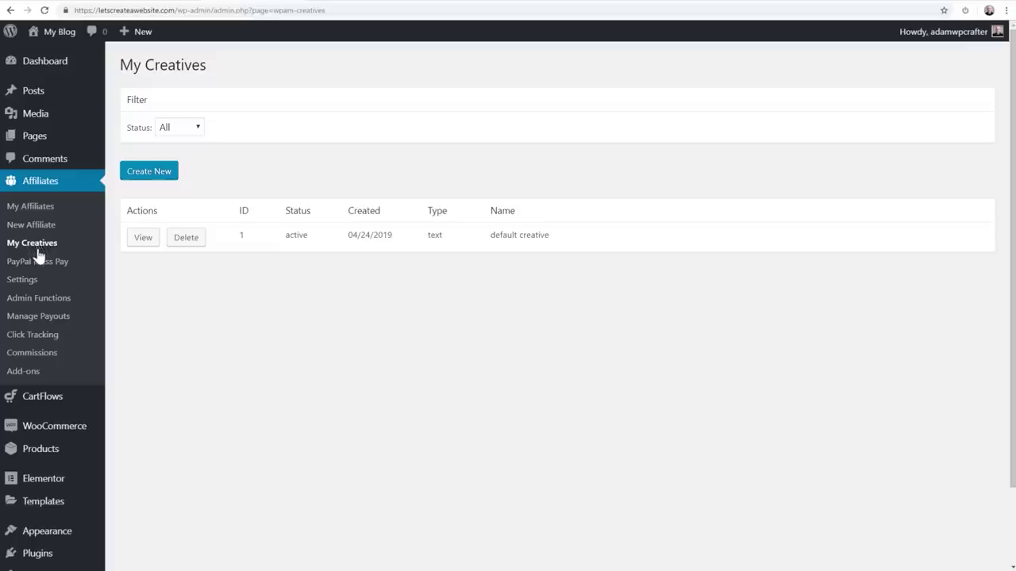
pyautogui.click(30, 262)
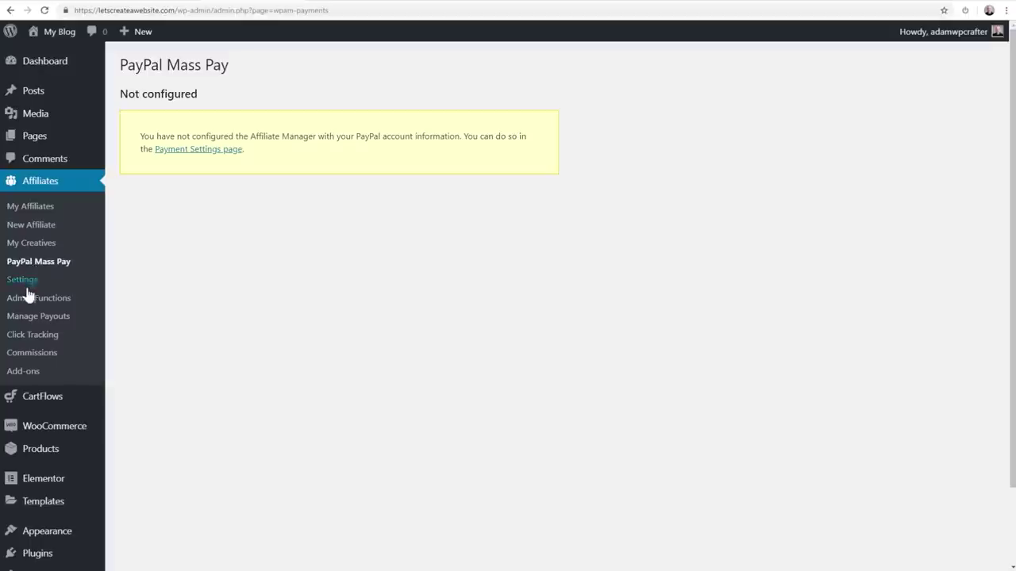
pyautogui.click(29, 299)
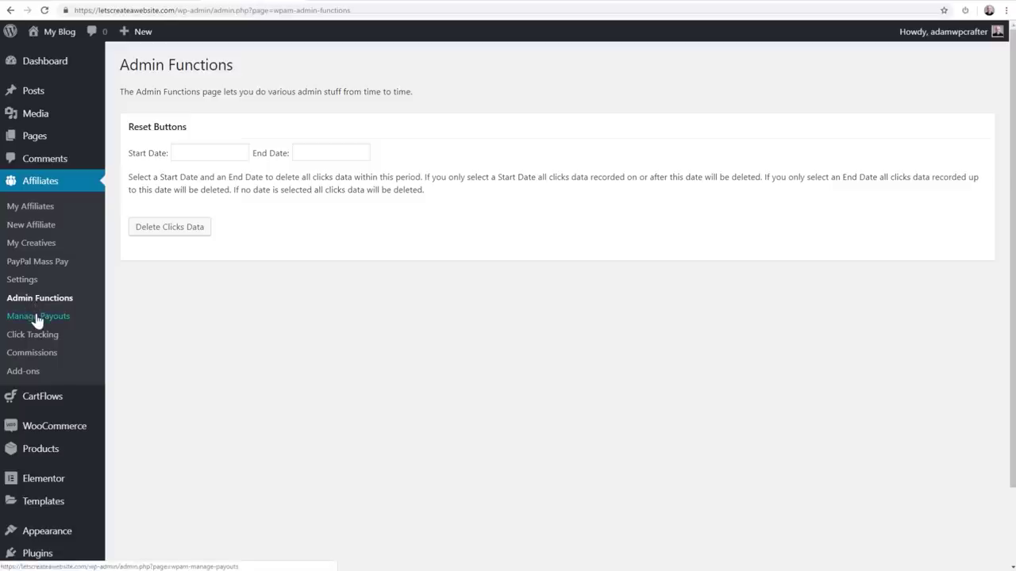
pyautogui.click(35, 317)
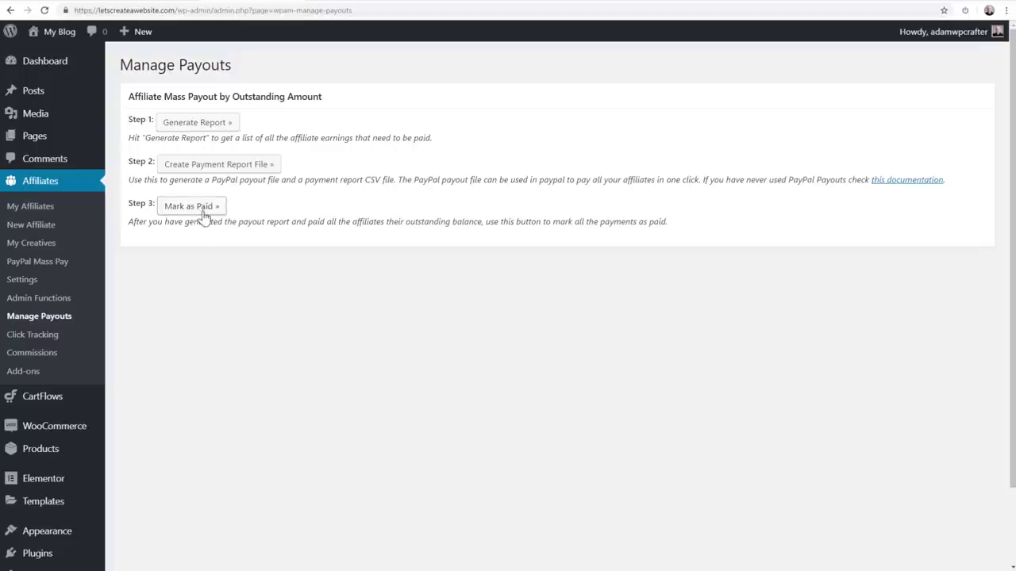
pyautogui.click(53, 334)
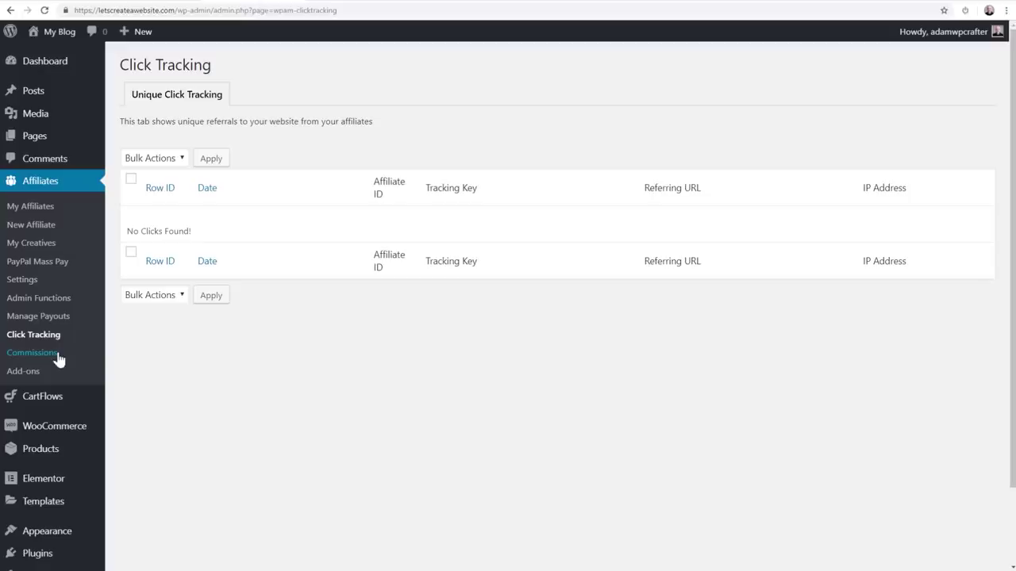
pyautogui.click(39, 357)
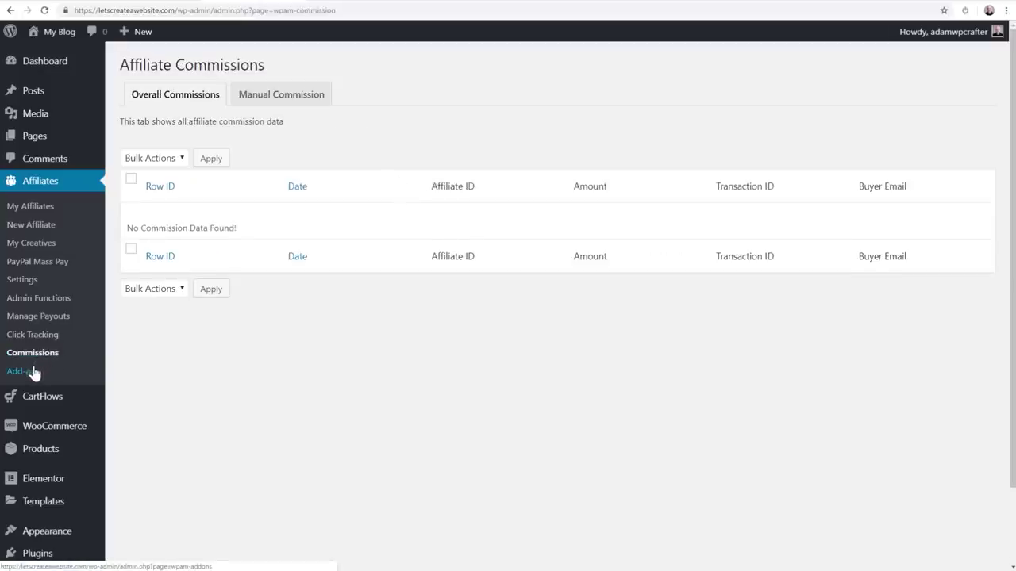
pyautogui.click(35, 380)
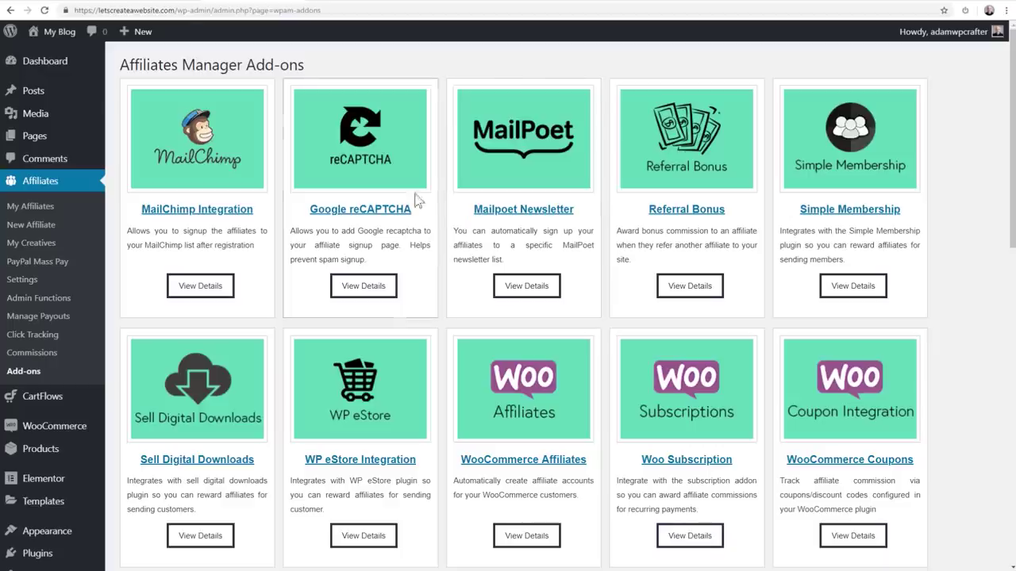
pyautogui.scroll(-1, 450, 341)
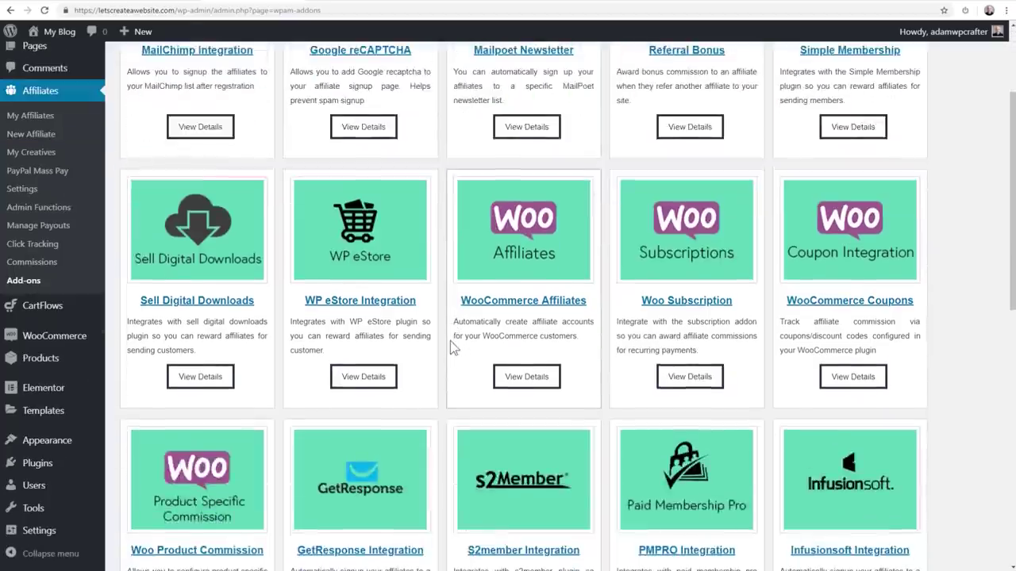
pyautogui.scroll(-3, 449, 341)
pyautogui.scroll(-2, 449, 339)
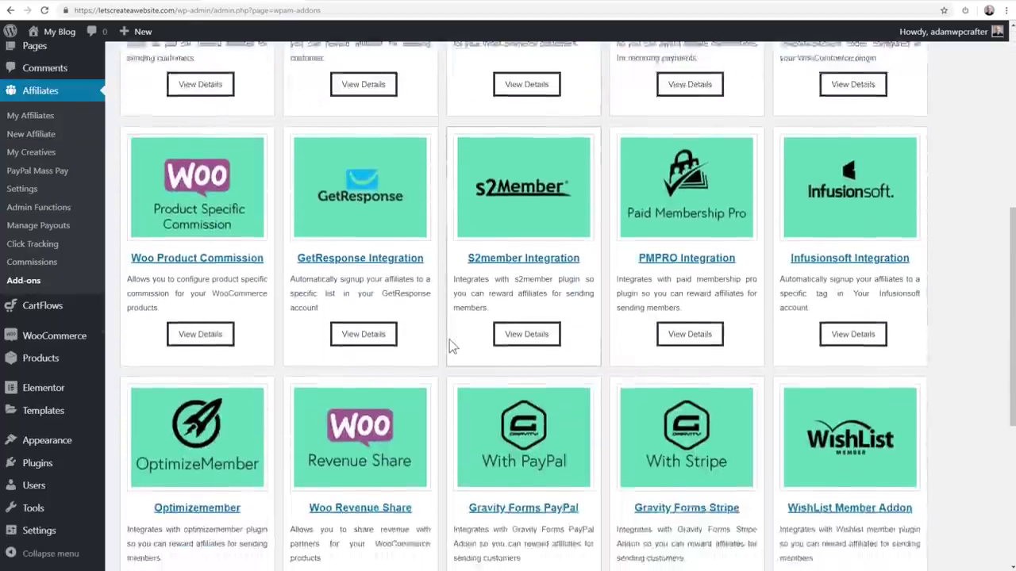
pyautogui.scroll(-1, 449, 340)
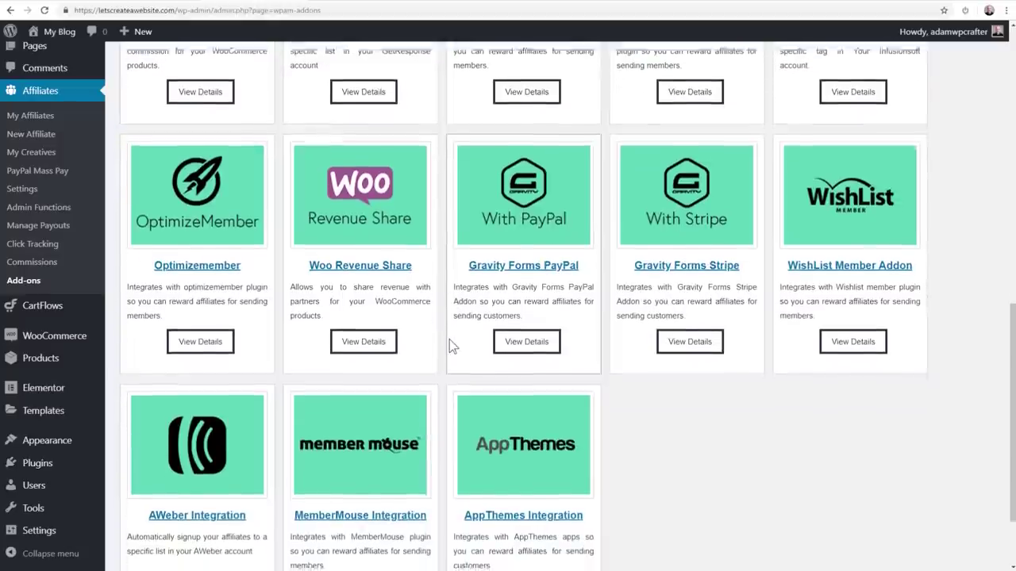
pyautogui.scroll(-2, 449, 339)
pyautogui.scroll(2, 449, 340)
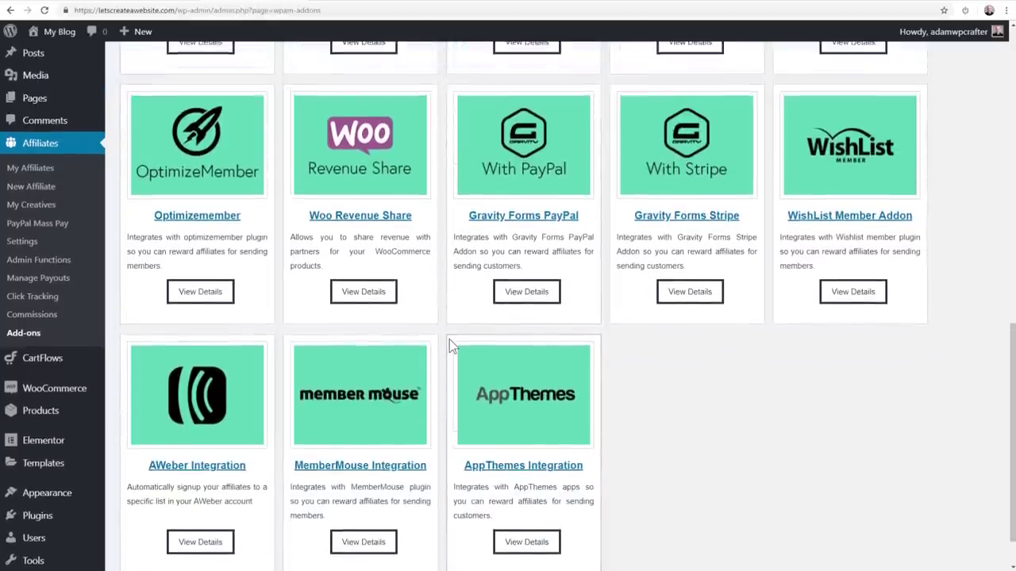
pyautogui.scroll(1, 449, 339)
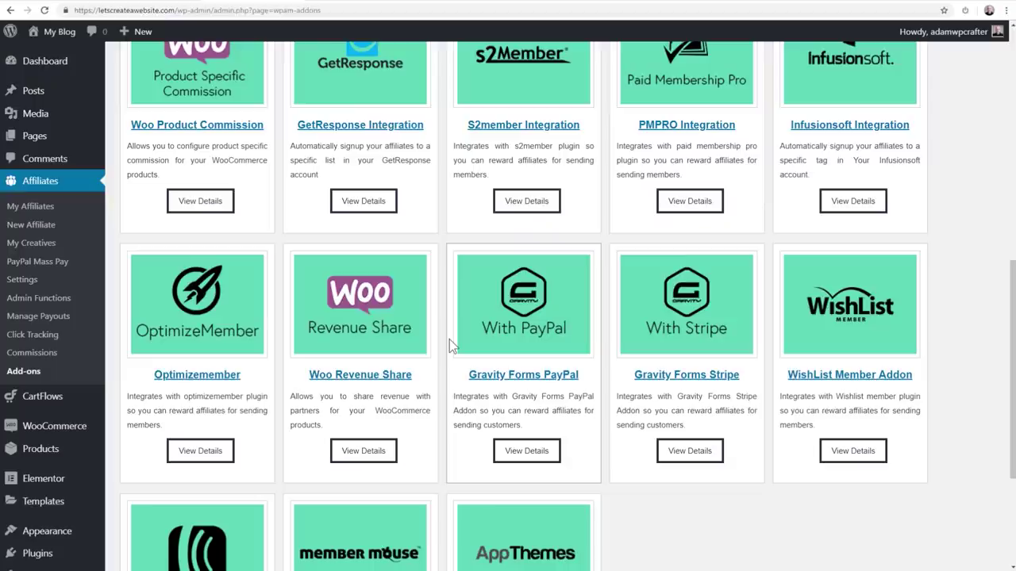
pyautogui.scroll(1, 449, 339)
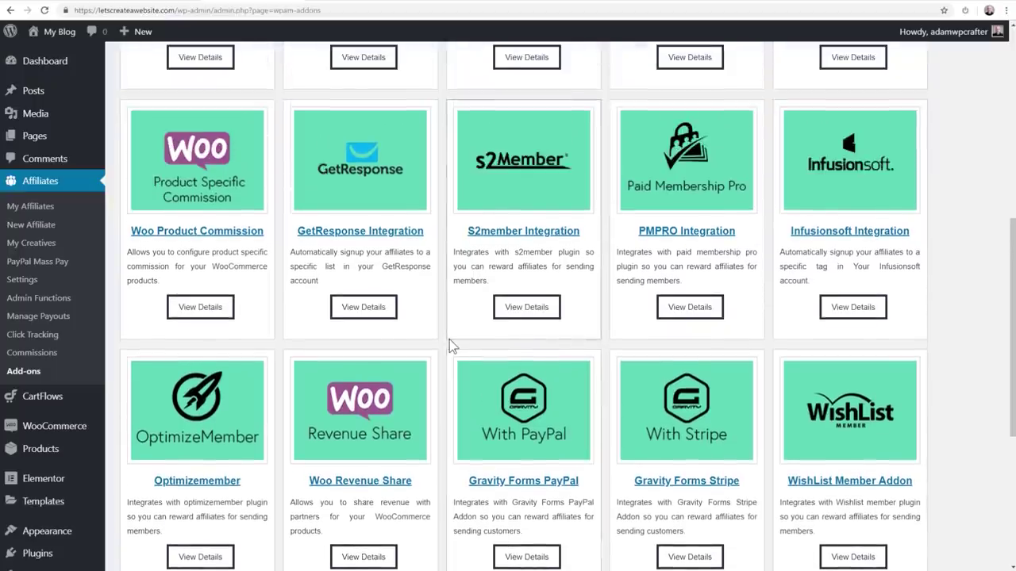
pyautogui.scroll(3, 449, 339)
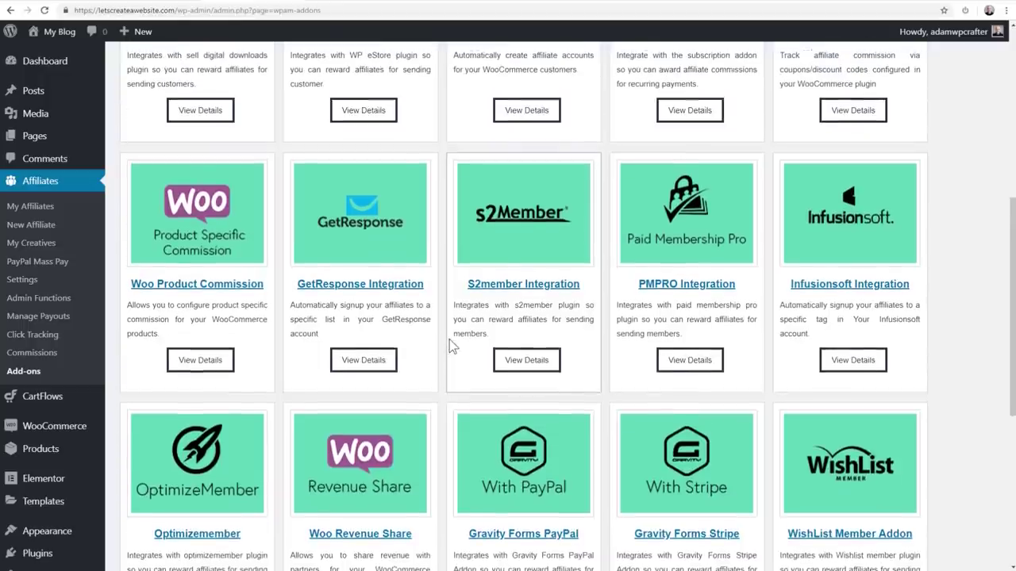
pyautogui.scroll(1, 450, 340)
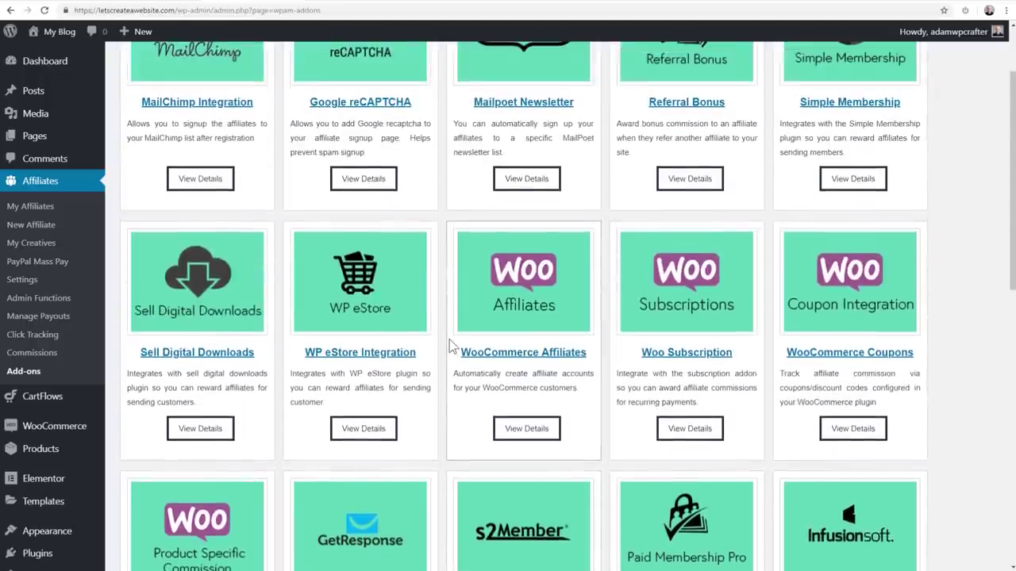
pyautogui.scroll(2, 450, 345)
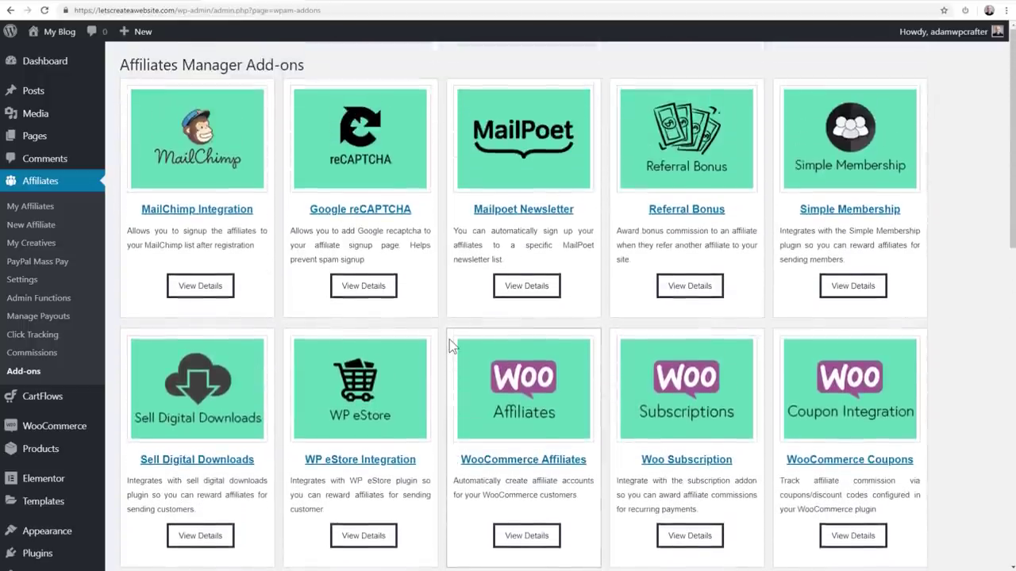
pyautogui.scroll(-4, 449, 339)
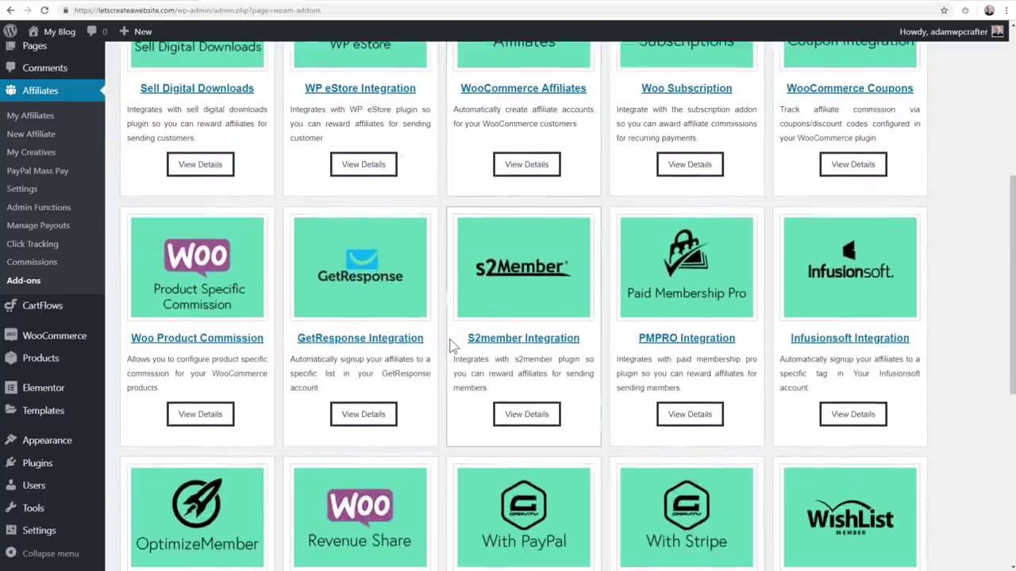
pyautogui.scroll(-3, 449, 346)
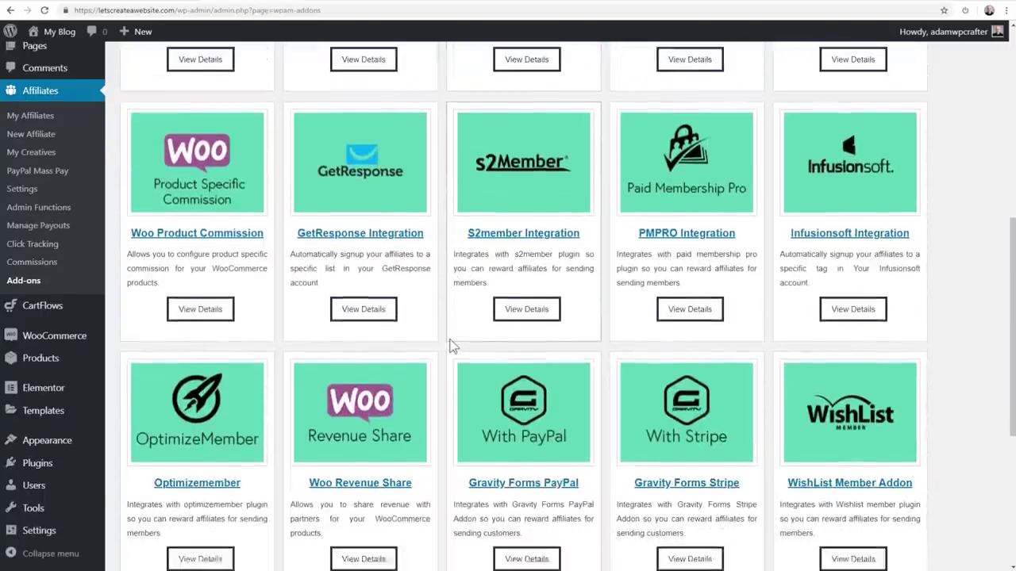
pyautogui.scroll(7, 449, 282)
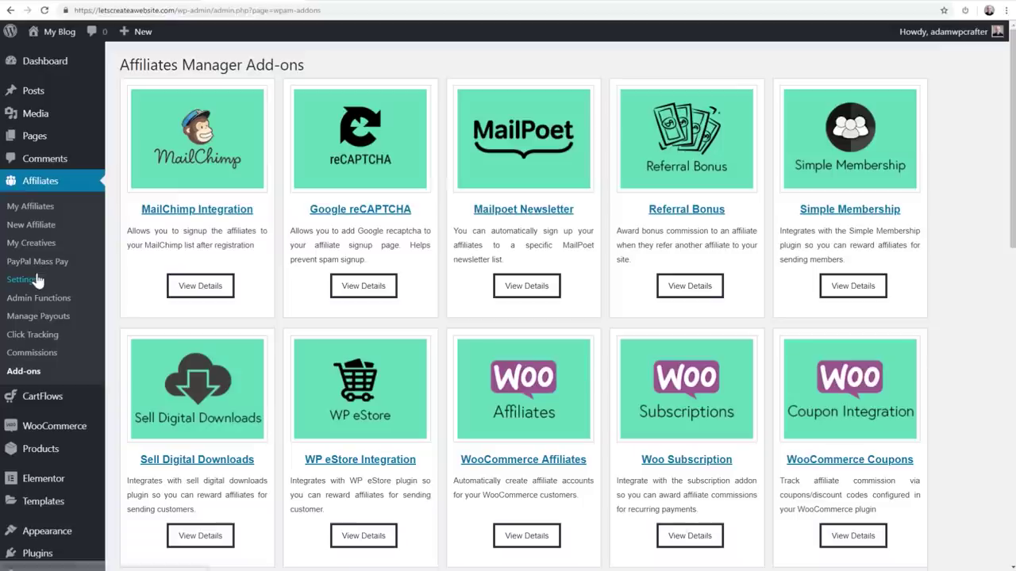
pyautogui.click(22, 280)
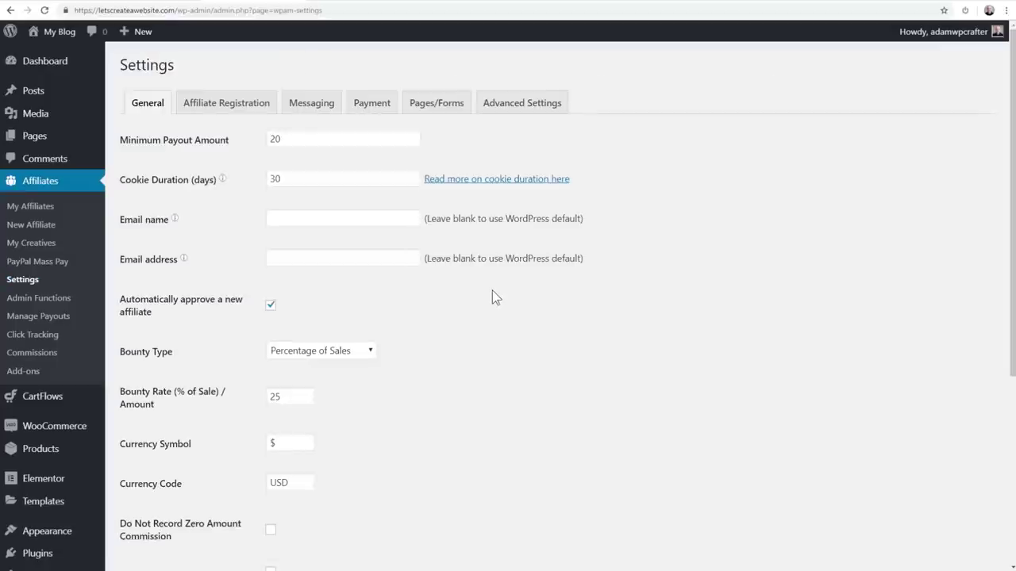
# Step: Keep the minimum payout amount at 20 and the cookie duration at 30 days
pyautogui.moveTo(290, 139); pyautogui.dragTo(235, 140)
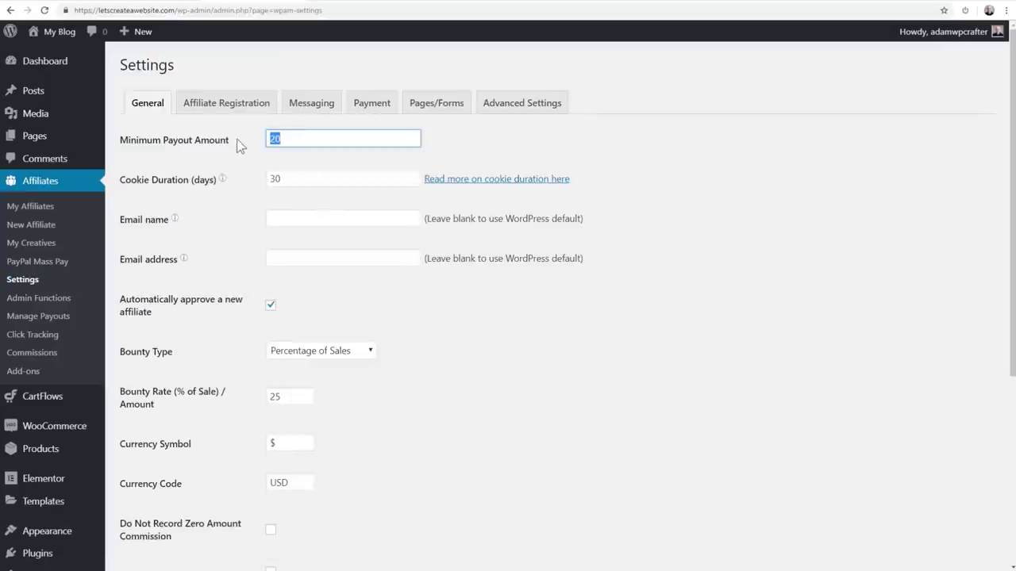
pyautogui.click(295, 141)
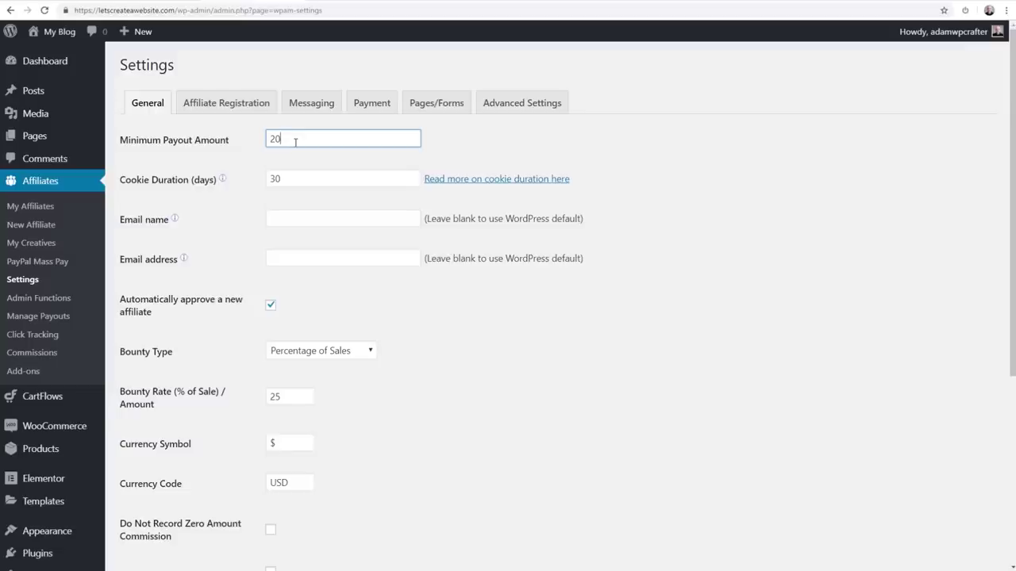
pyautogui.click(307, 179)
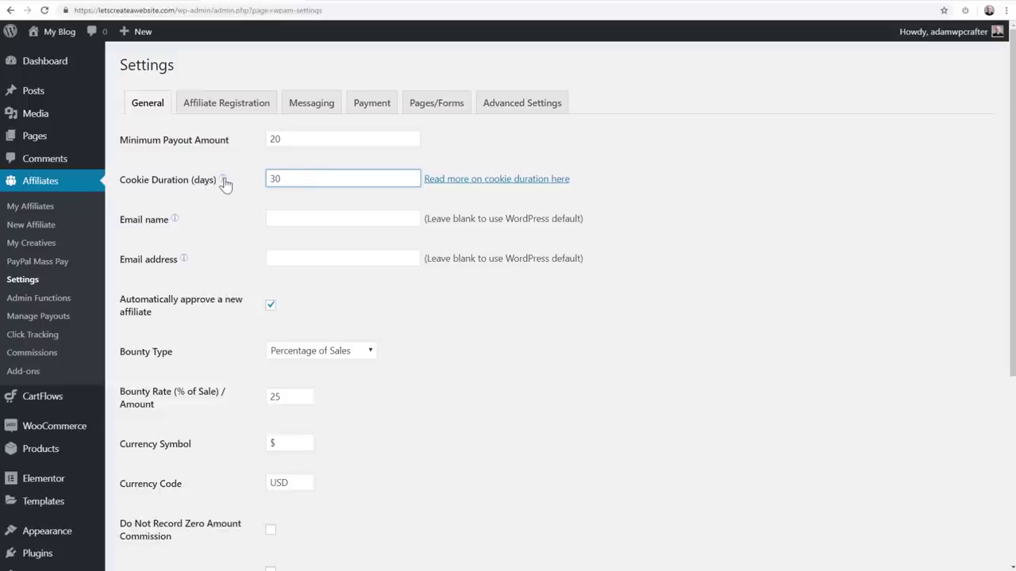
pyautogui.moveTo(281, 178); pyautogui.dragTo(258, 182)
pyautogui.click(303, 176)
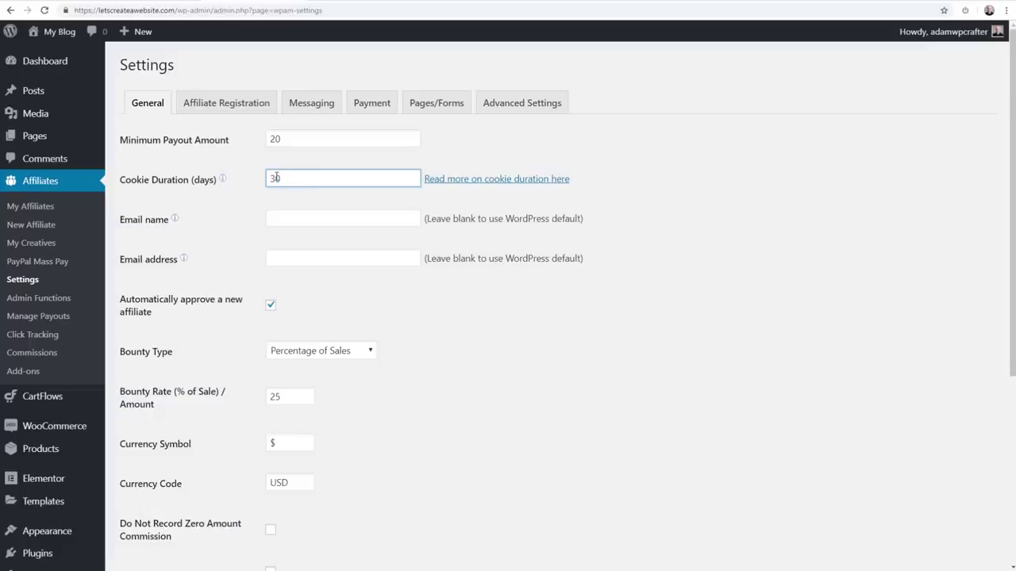
# Step: Edit the Email name setting and review the remaining General settings
pyautogui.scroll(-1, 276, 178)
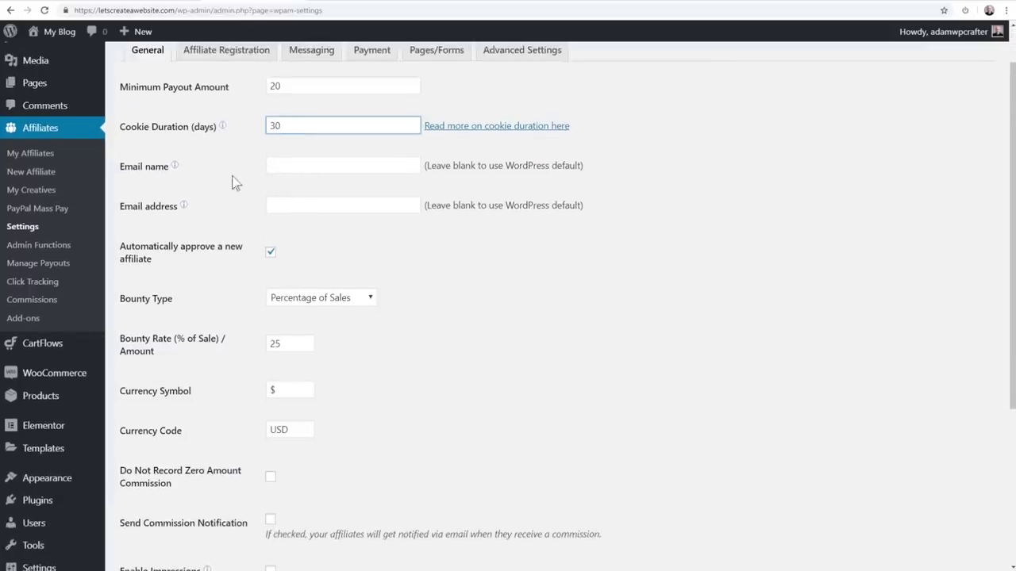
pyautogui.click(301, 168)
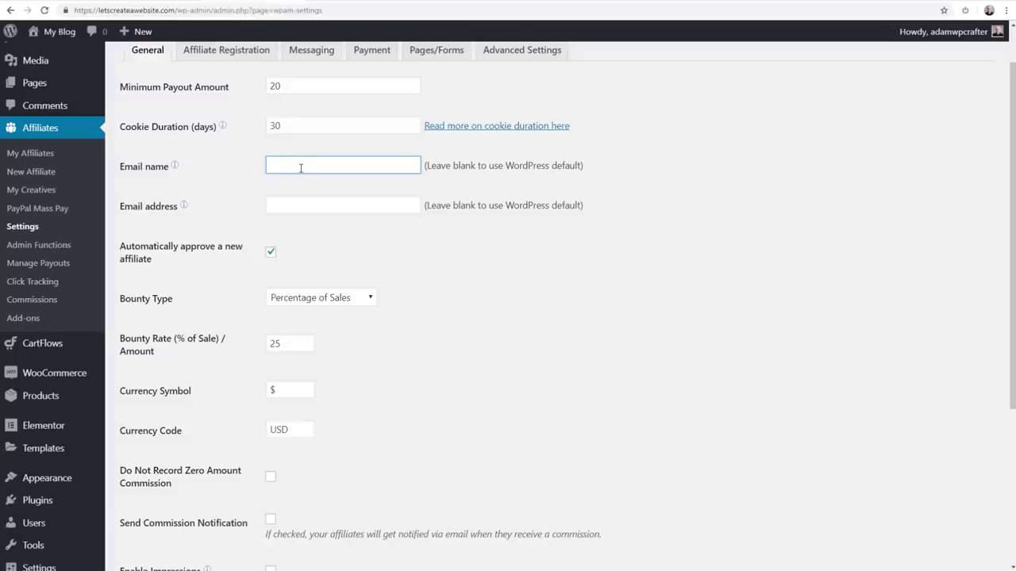
pyautogui.scroll(-1, 301, 168)
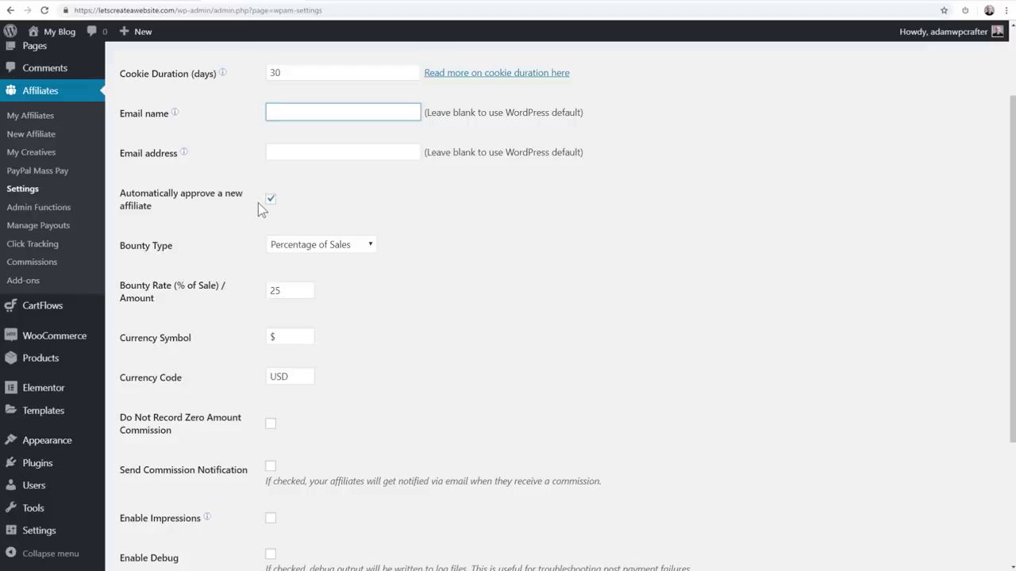
pyautogui.scroll(-1, 258, 203)
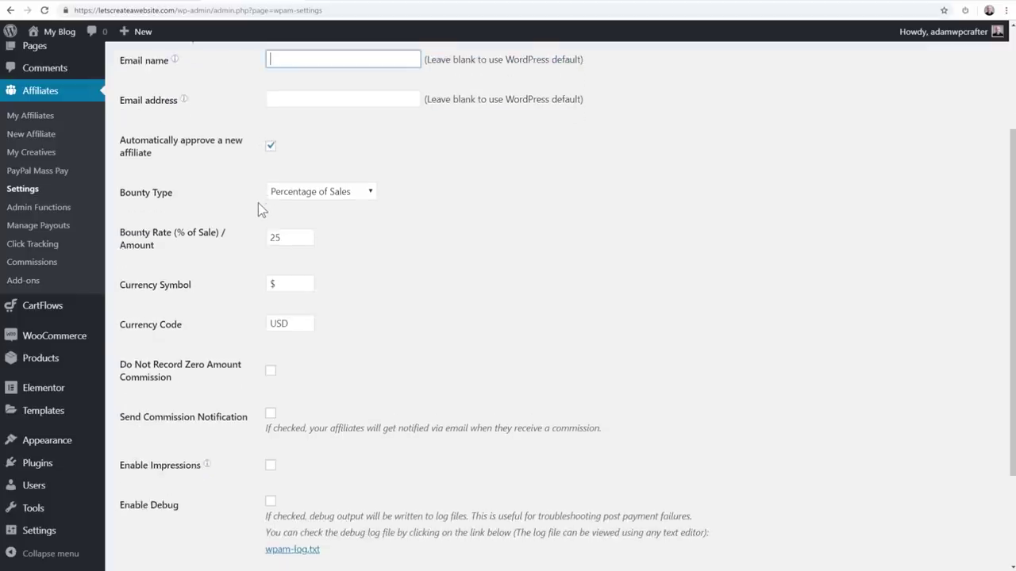
pyautogui.click(323, 196)
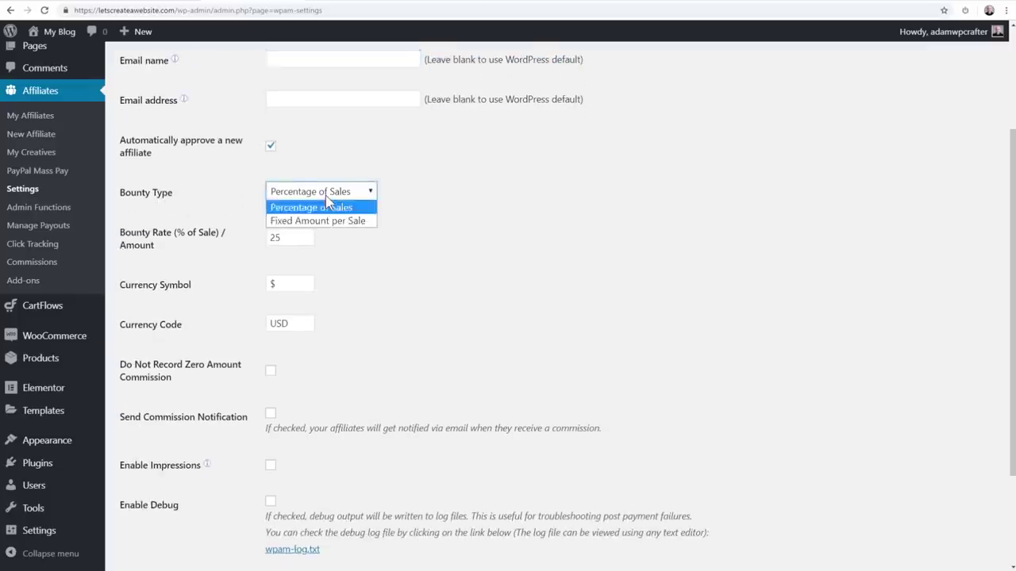
pyautogui.click(356, 251)
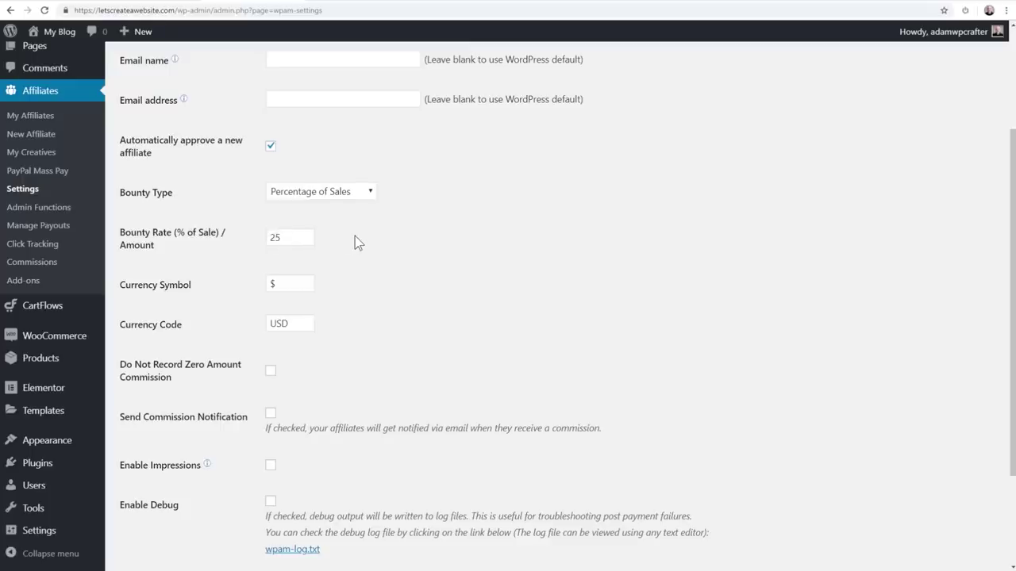
pyautogui.scroll(-3, 355, 236)
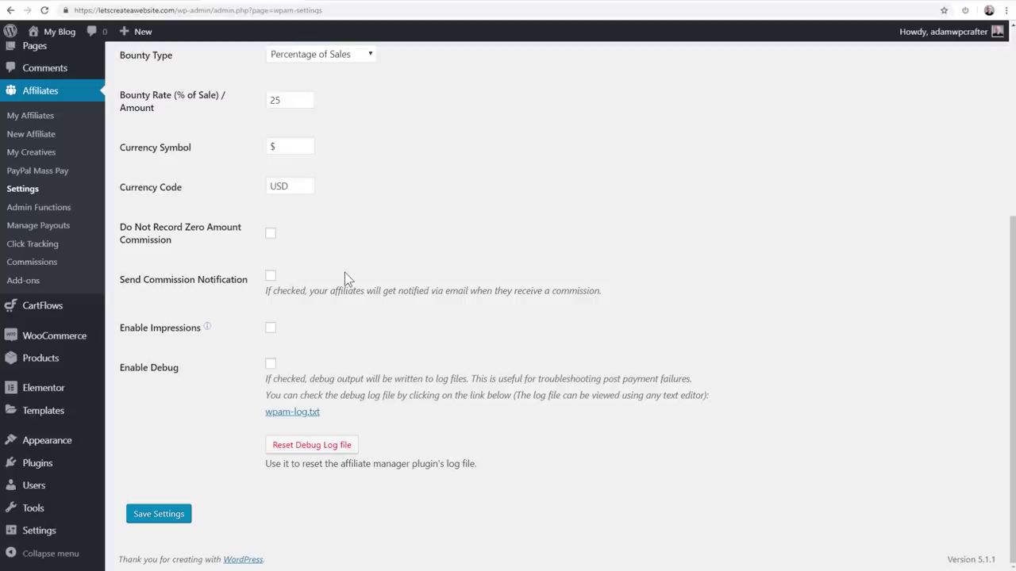
pyautogui.scroll(2, 344, 272)
pyautogui.scroll(2, 345, 272)
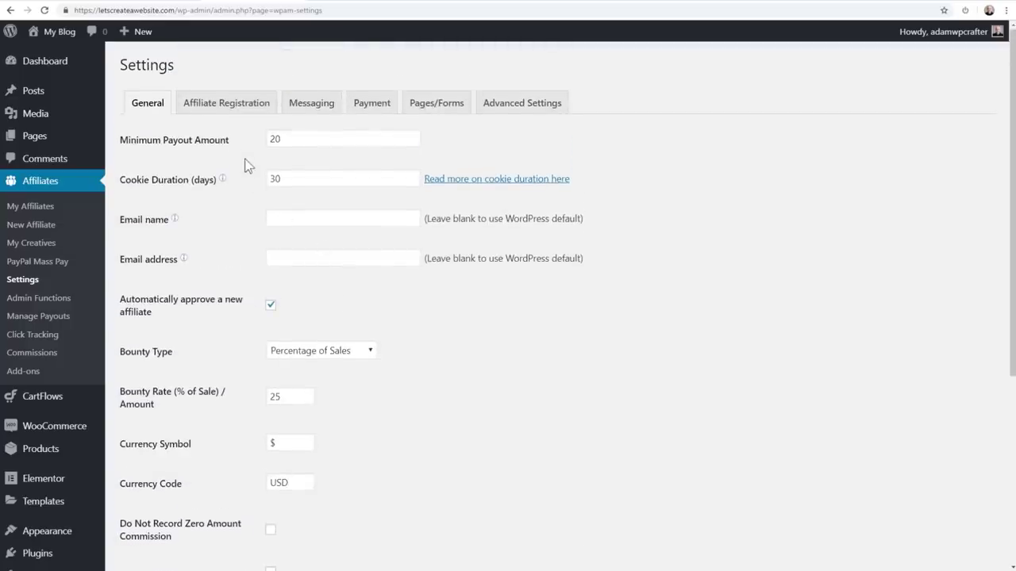
# Step: Leave PayPal as the only payout method under Affiliate Registration by unchecking Check
pyautogui.click(223, 114)
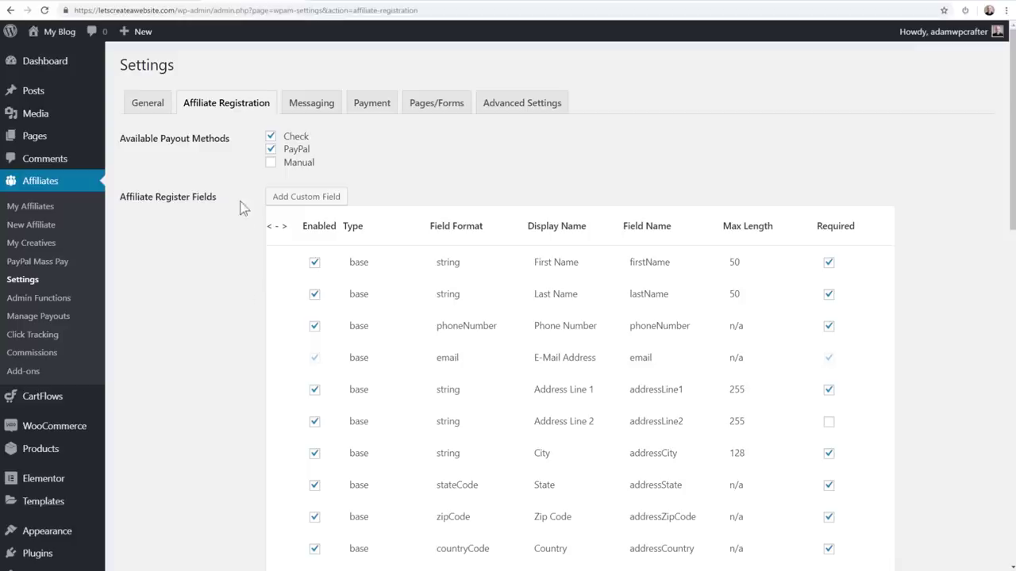
pyautogui.click(270, 139)
pyautogui.click(270, 150)
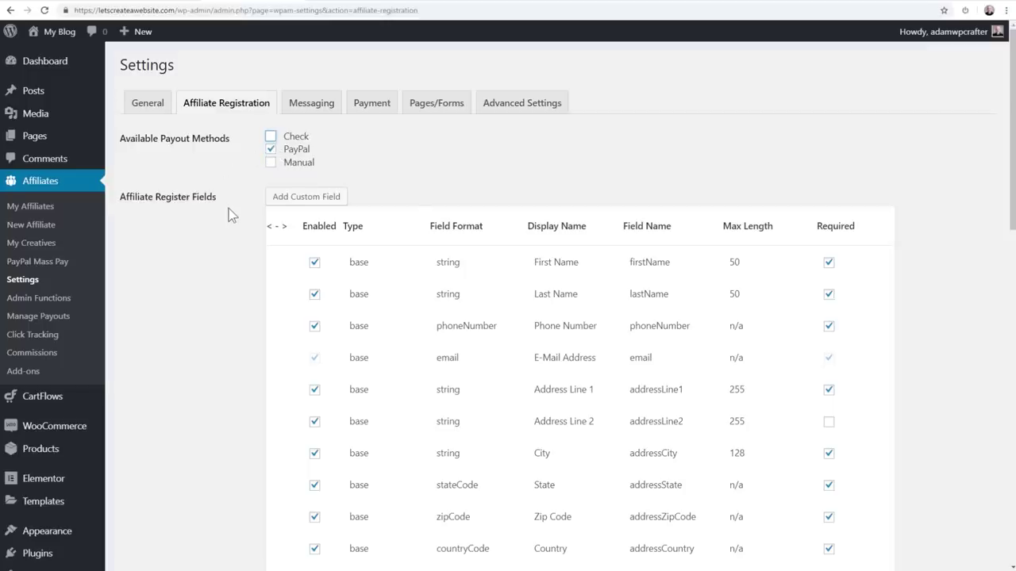
# Step: Review the register fields and start adding a custom registration field
pyautogui.scroll(-1, 229, 208)
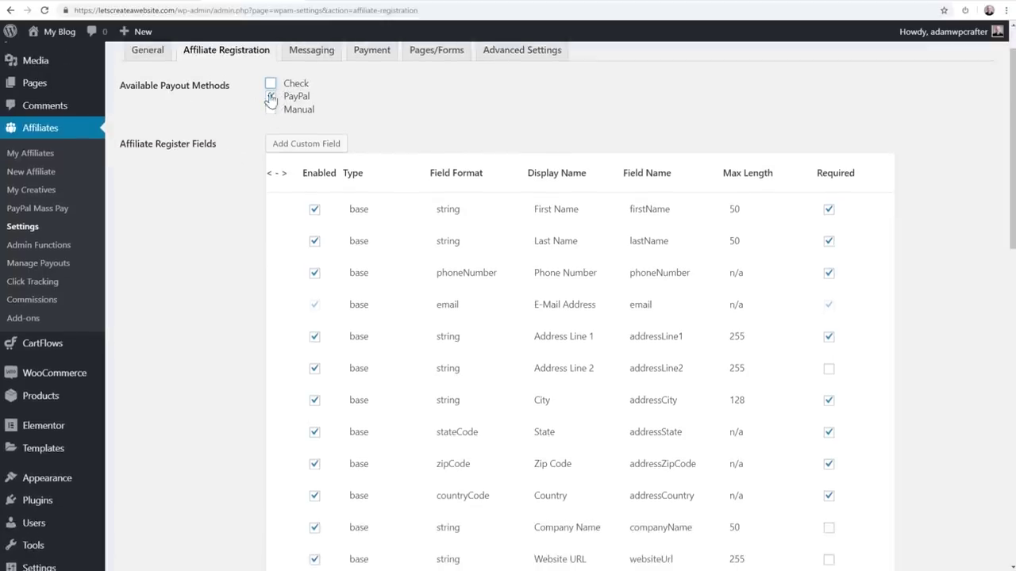
pyautogui.scroll(-2, 243, 218)
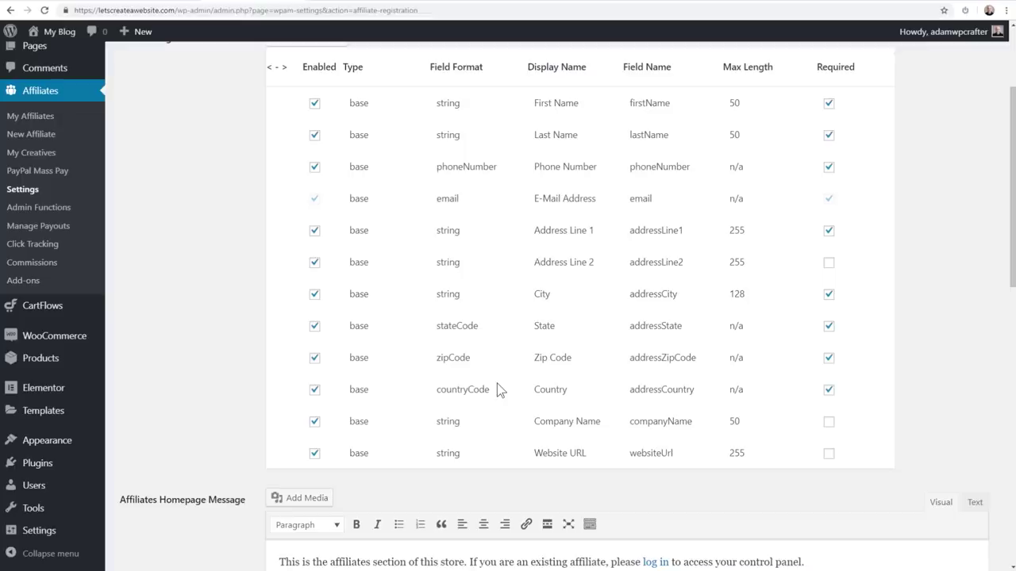
pyautogui.scroll(1, 497, 384)
pyautogui.click(306, 92)
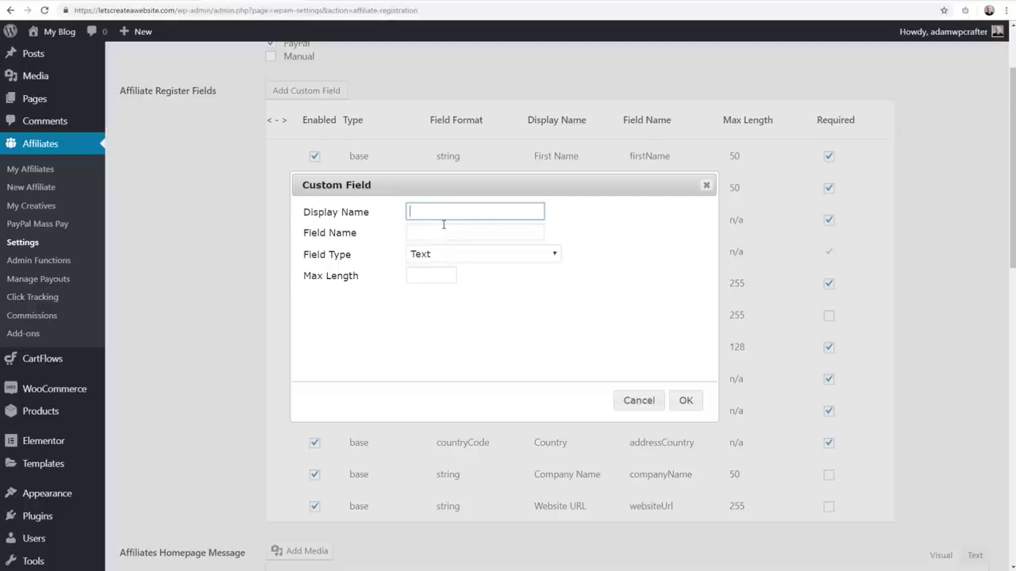
pyautogui.click(450, 255)
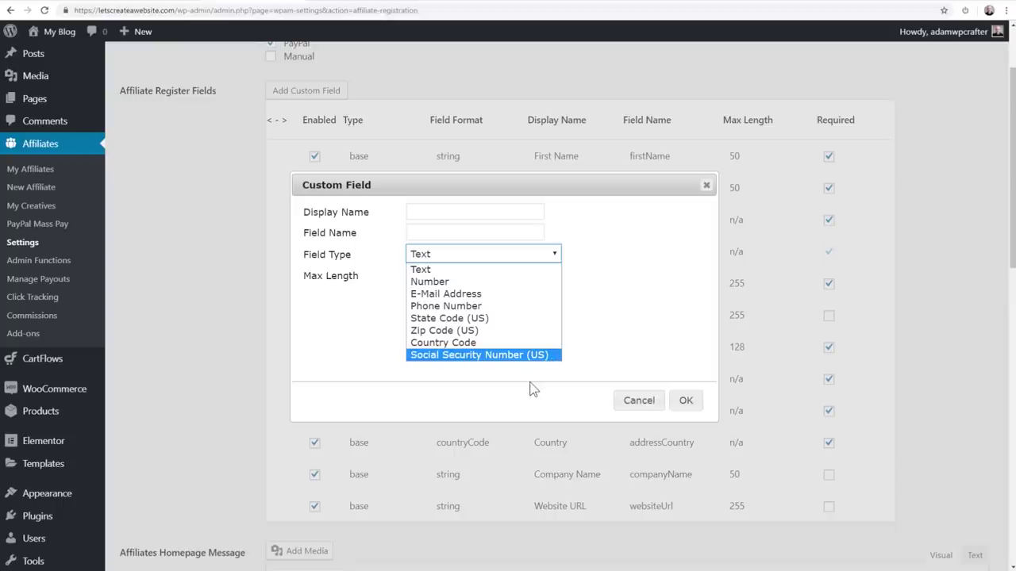
pyautogui.click(531, 389)
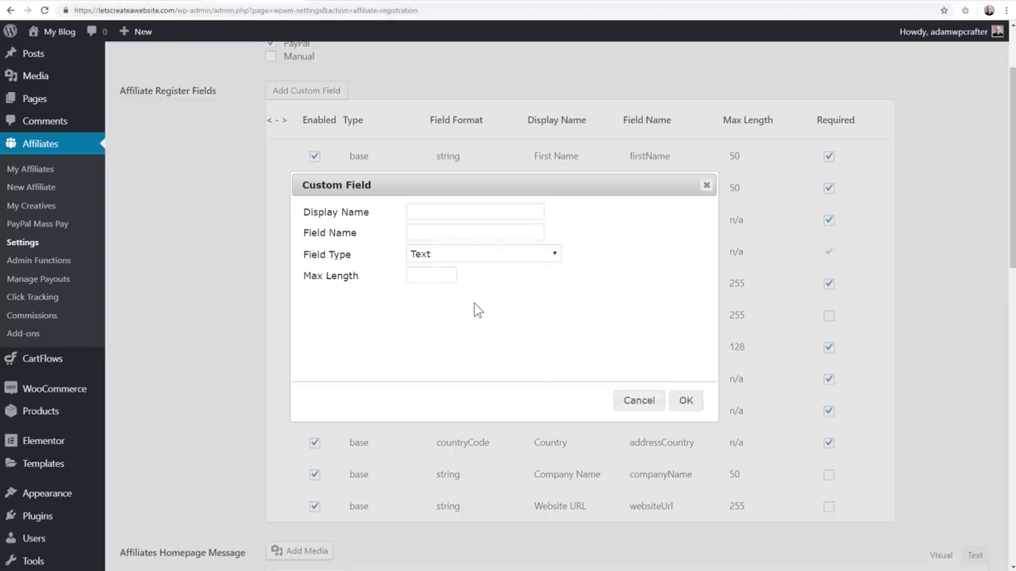
pyautogui.click(432, 276)
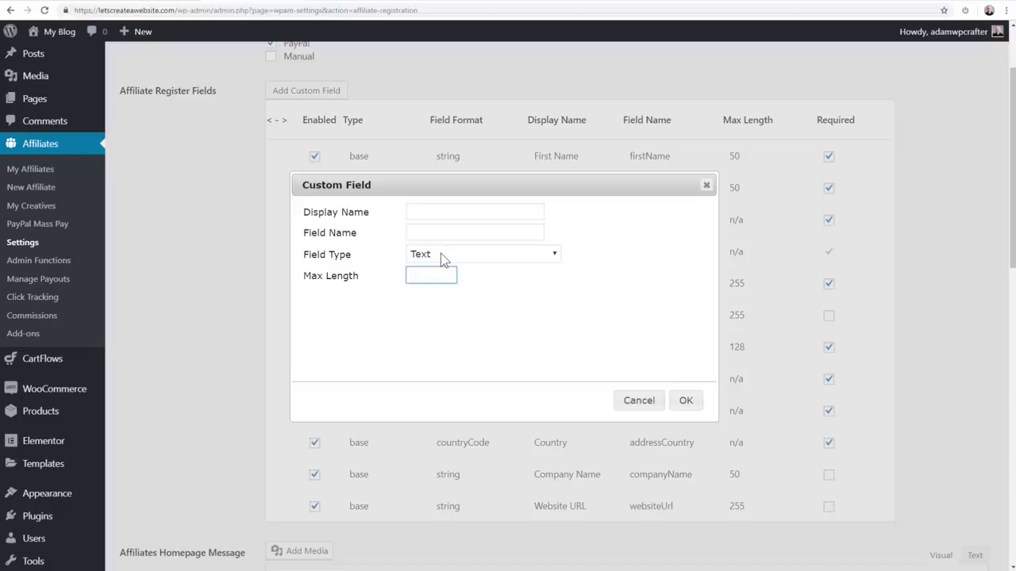
pyautogui.click(440, 254)
pyautogui.click(429, 271)
pyautogui.click(429, 276)
pyautogui.click(639, 401)
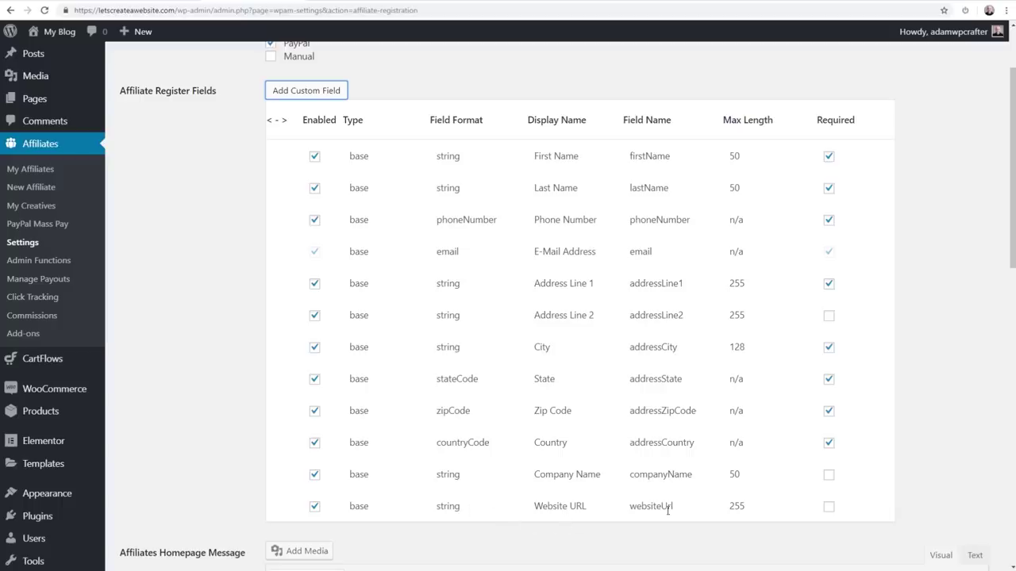
# Step: Make Website URL a required field and review the Affiliates Homepage Message editors
pyautogui.click(829, 506)
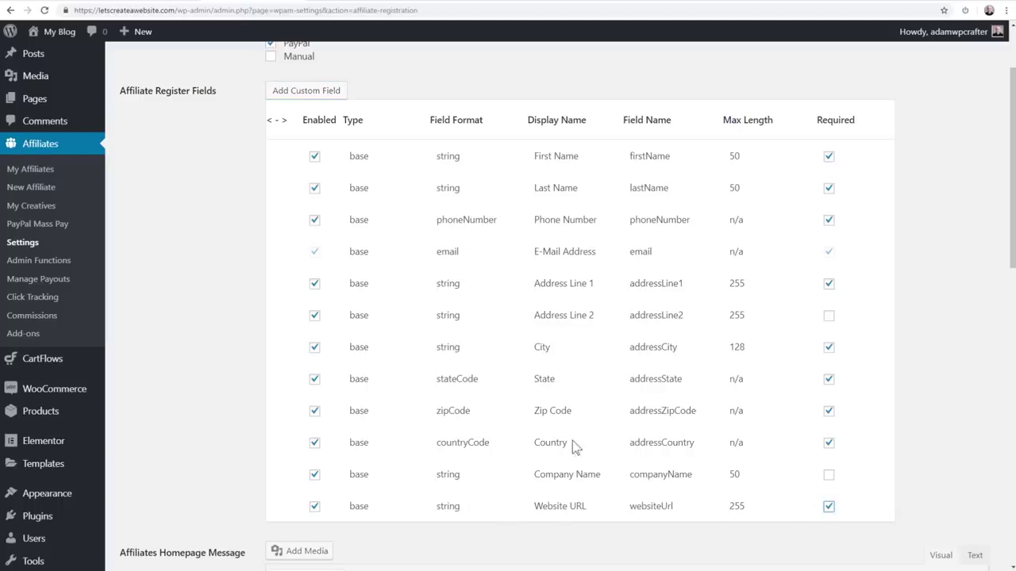
pyautogui.scroll(-5, 539, 413)
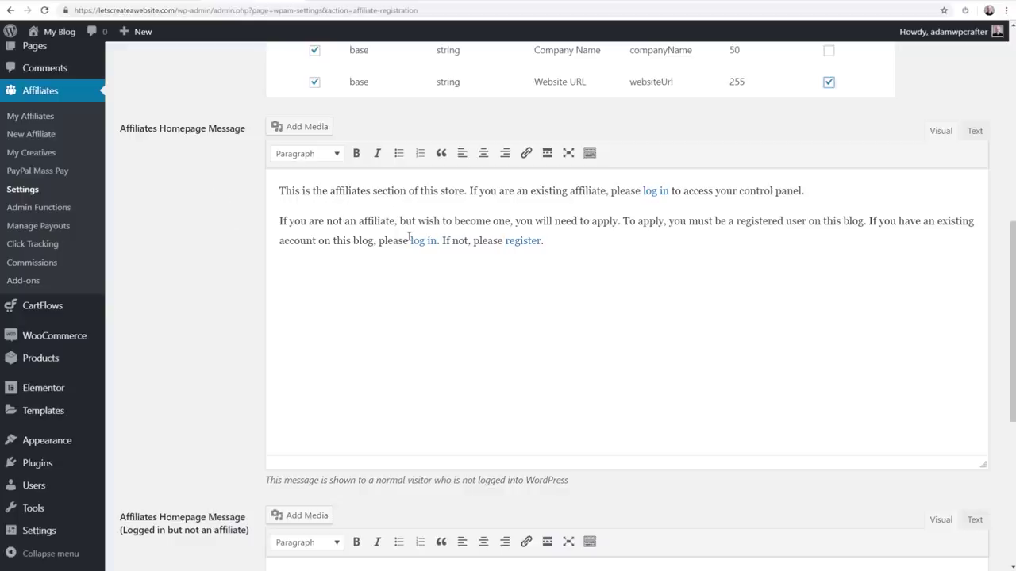
pyautogui.scroll(-5, 408, 236)
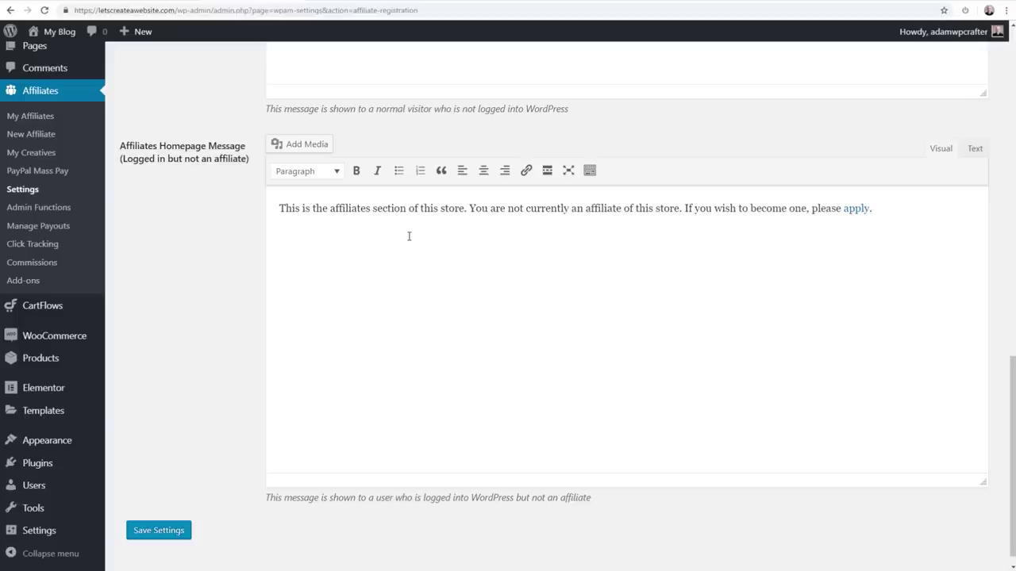
pyautogui.scroll(10, 408, 235)
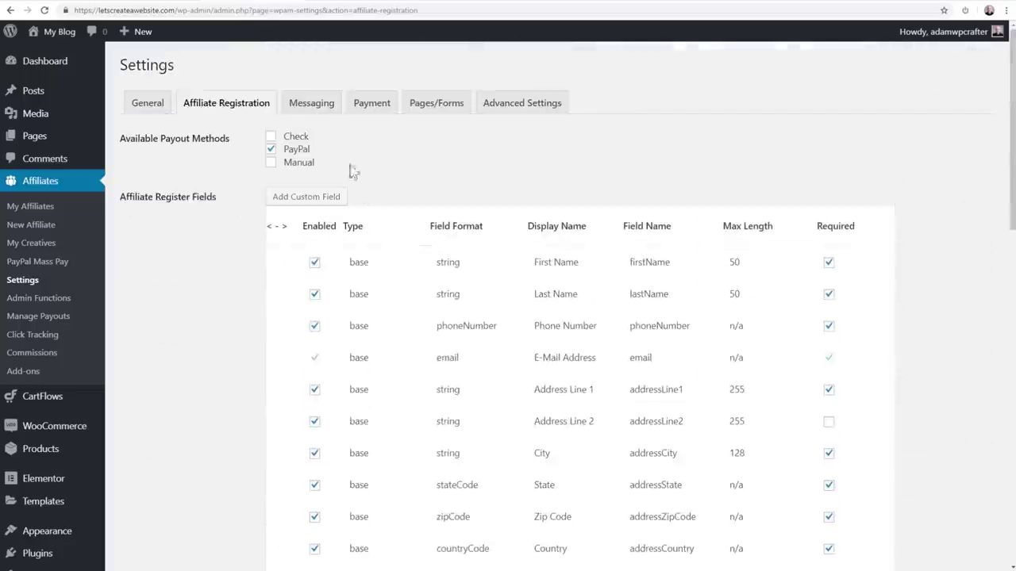
# Step: Review the Messaging templates, including the declined application message, then move to Payment settings
pyautogui.click(318, 107)
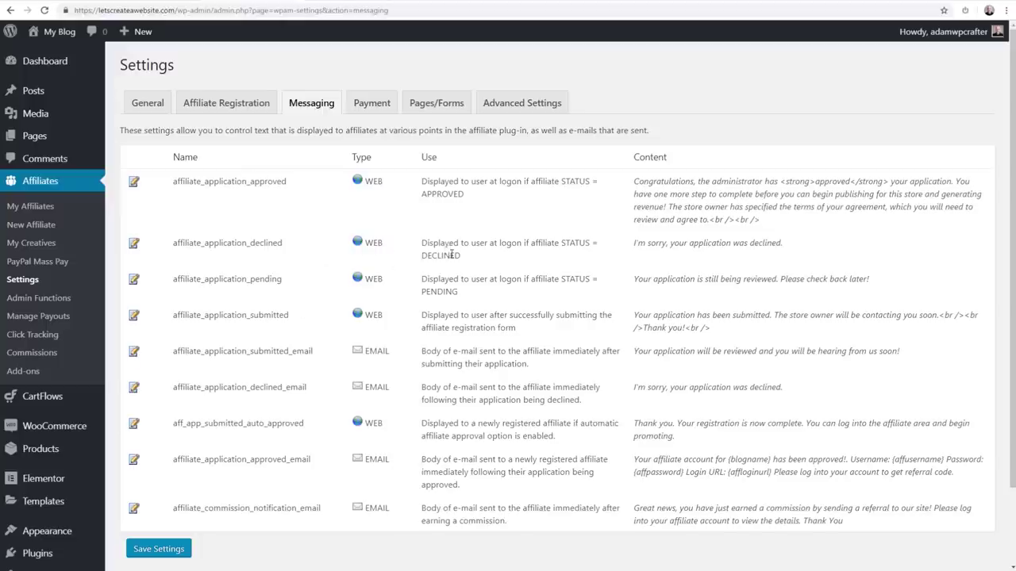
pyautogui.moveTo(422, 242); pyautogui.dragTo(486, 262)
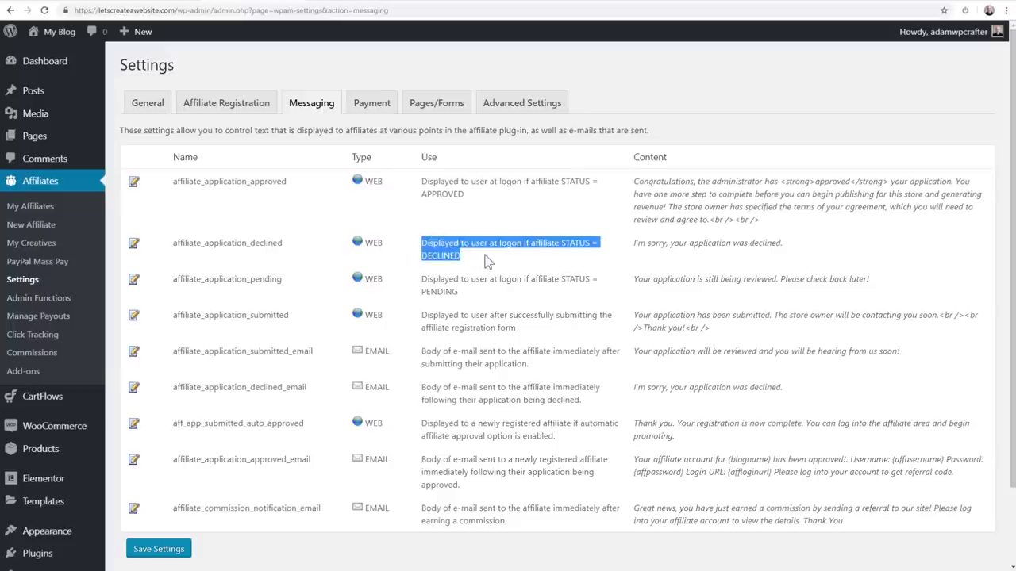
pyautogui.moveTo(784, 245); pyautogui.dragTo(634, 254)
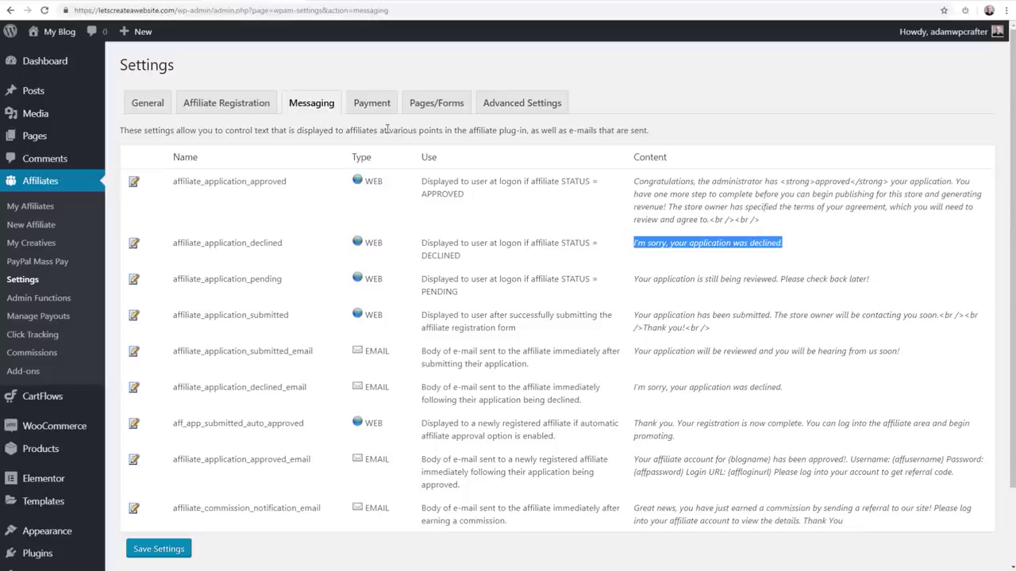
pyautogui.click(364, 110)
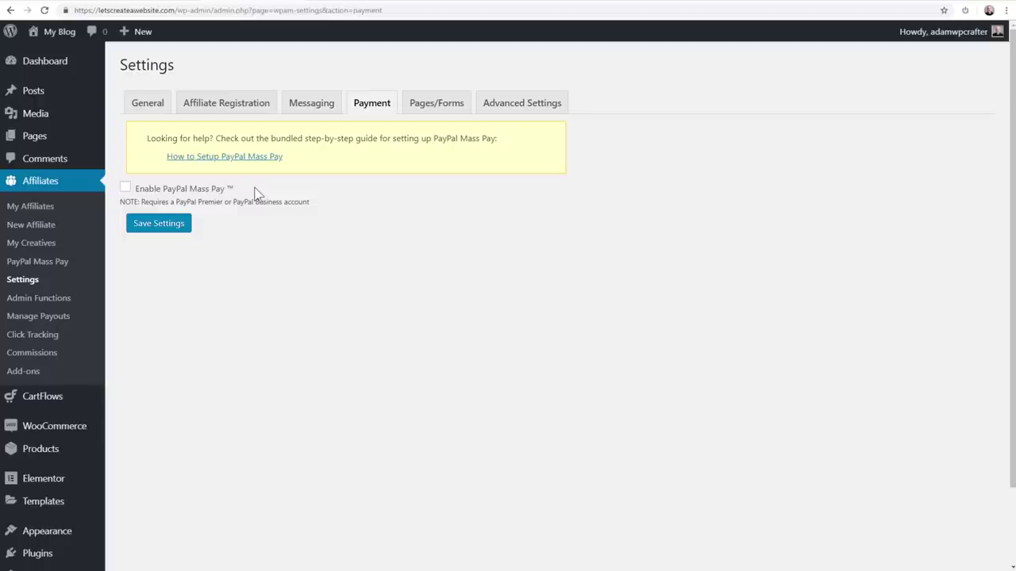
# Step: Enable PayPal Mass Pay to reveal its API configuration, then move to Pages/Forms settings
pyautogui.click(126, 188)
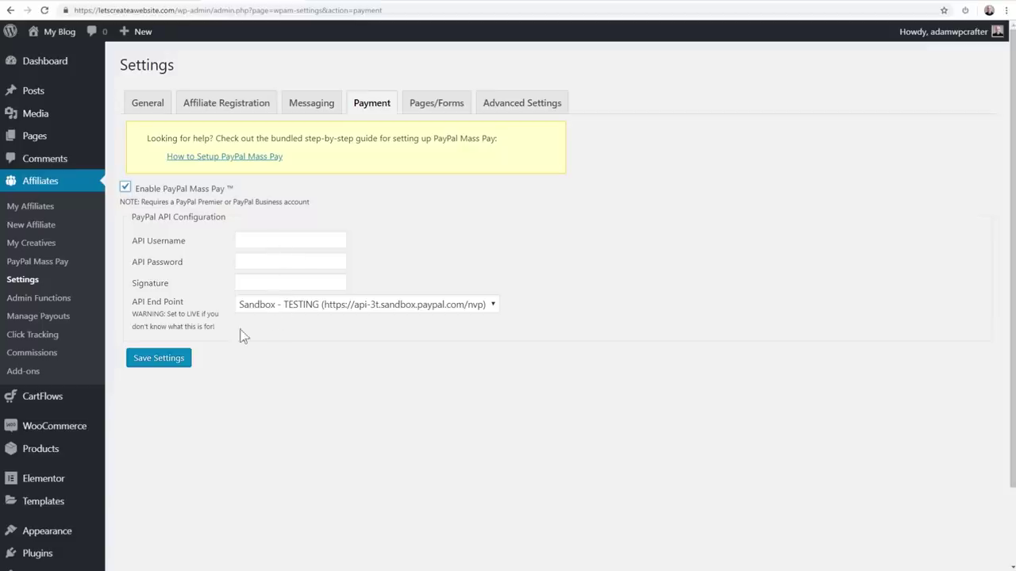
pyautogui.click(420, 104)
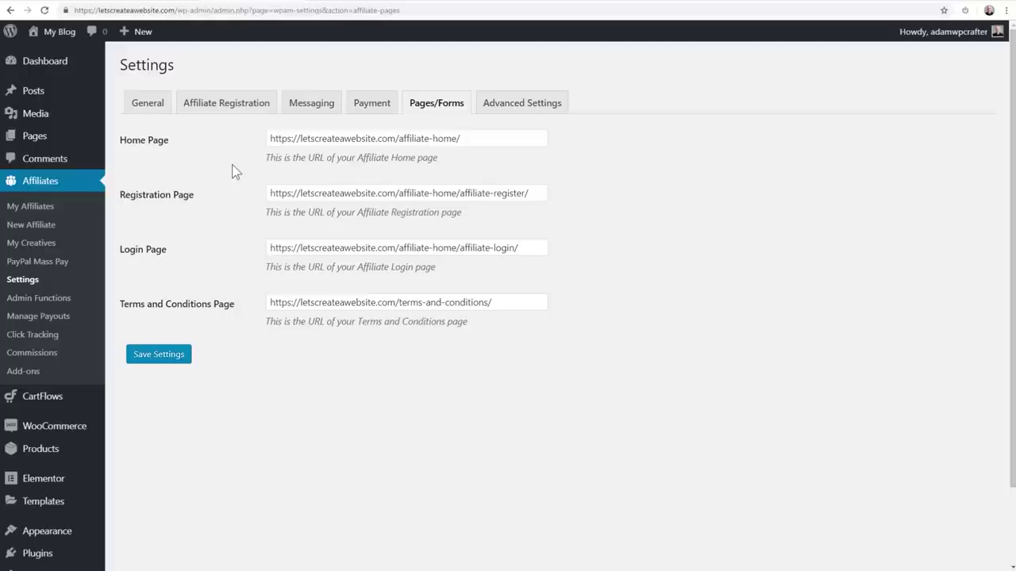
# Step: Check the affiliate Home, Registration and Login page URLs, then view the site's Register page
pyautogui.moveTo(481, 138); pyautogui.dragTo(230, 145)
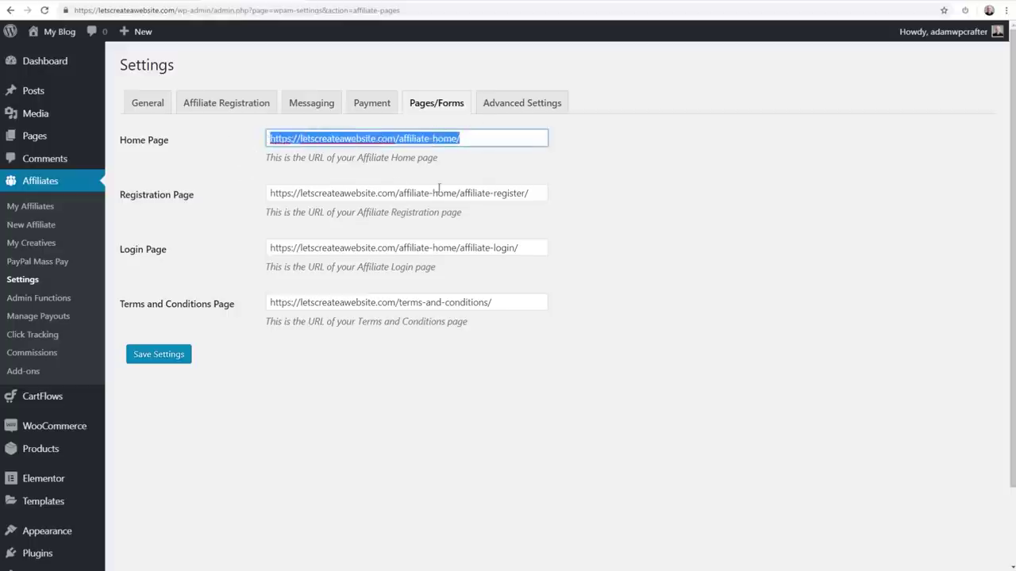
pyautogui.moveTo(538, 194); pyautogui.dragTo(259, 200)
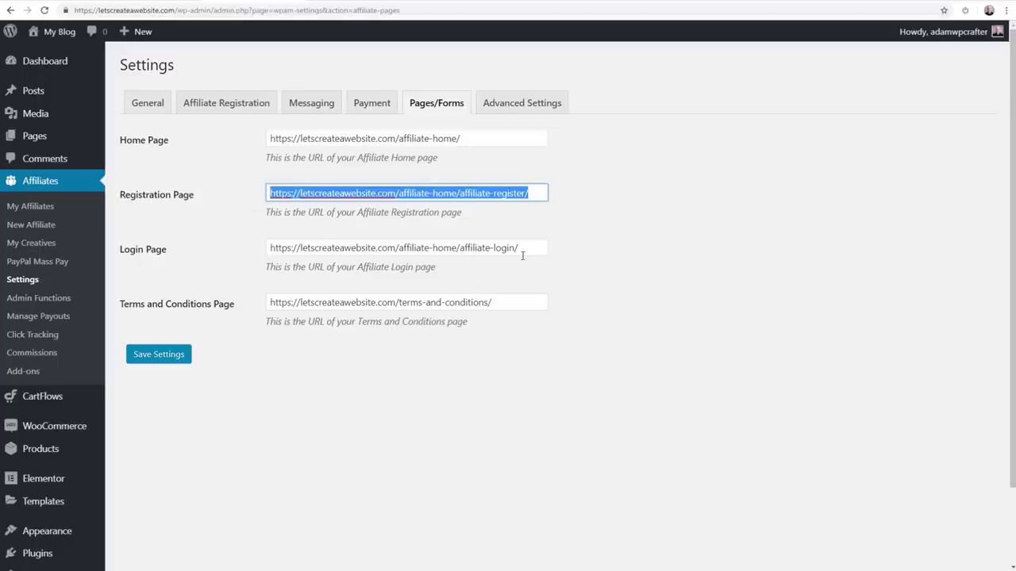
pyautogui.moveTo(523, 247); pyautogui.dragTo(256, 248)
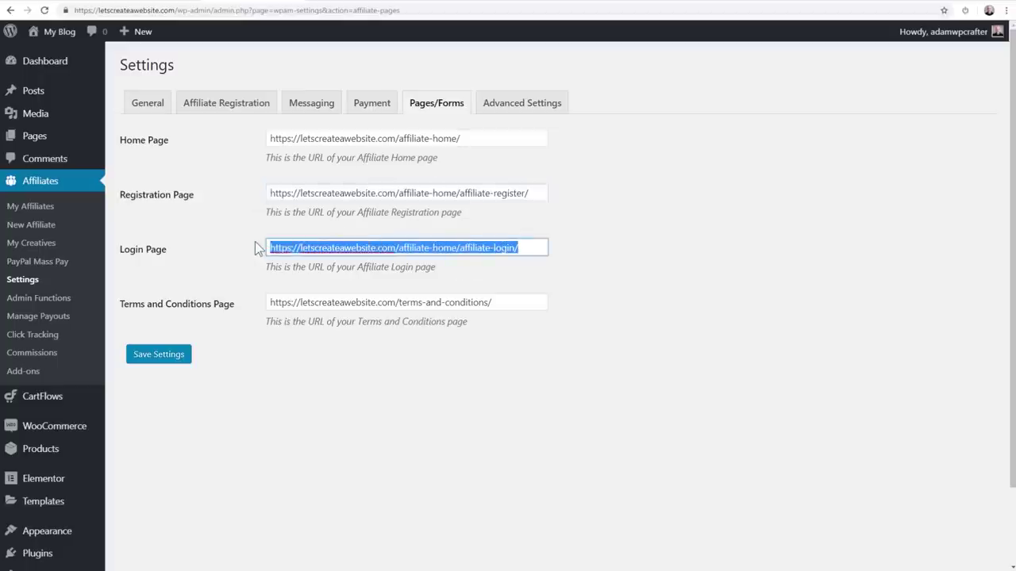
pyautogui.tripleClick(352, 193)
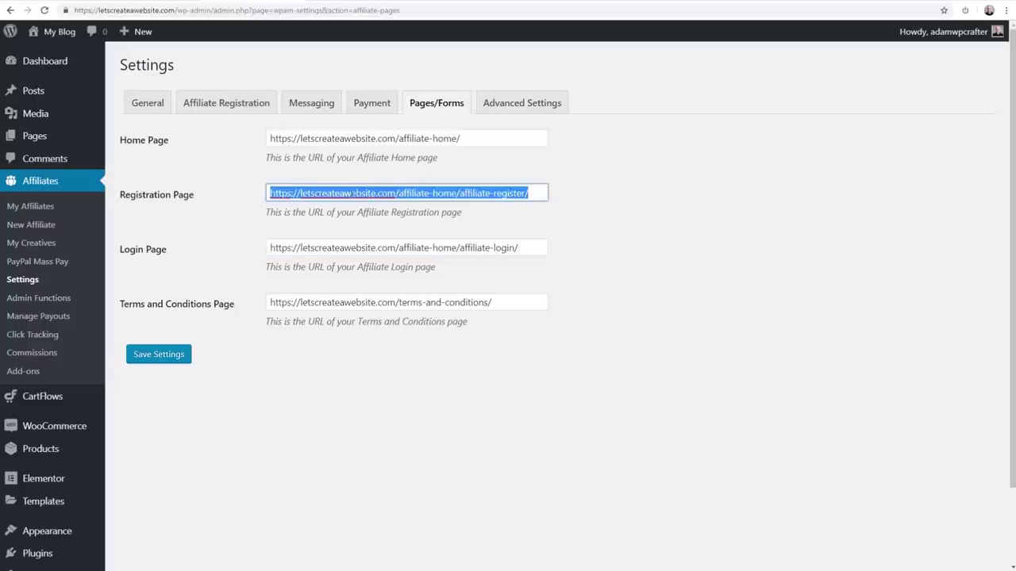
pyautogui.click(648, 183)
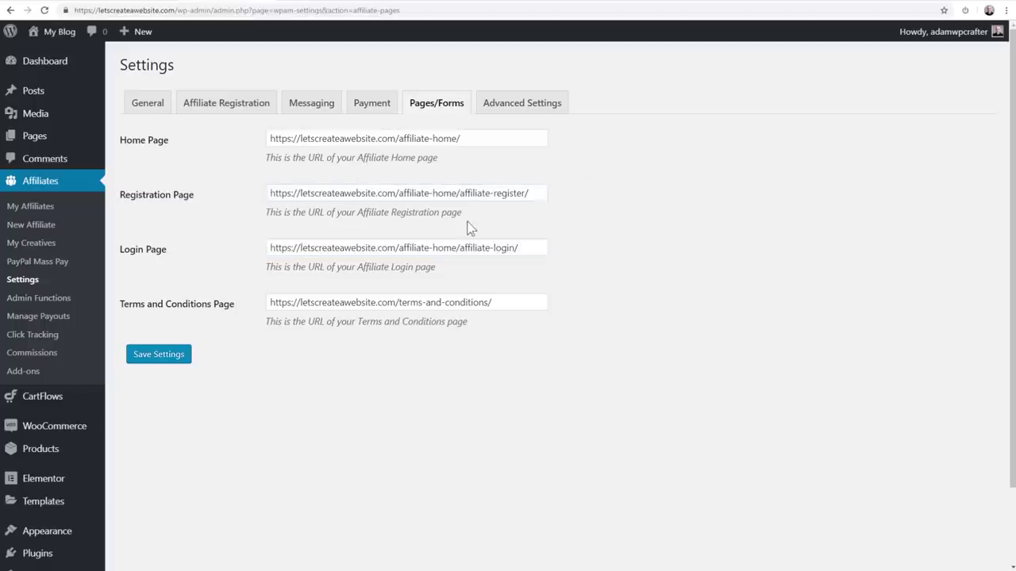
pyautogui.click(834, 3)
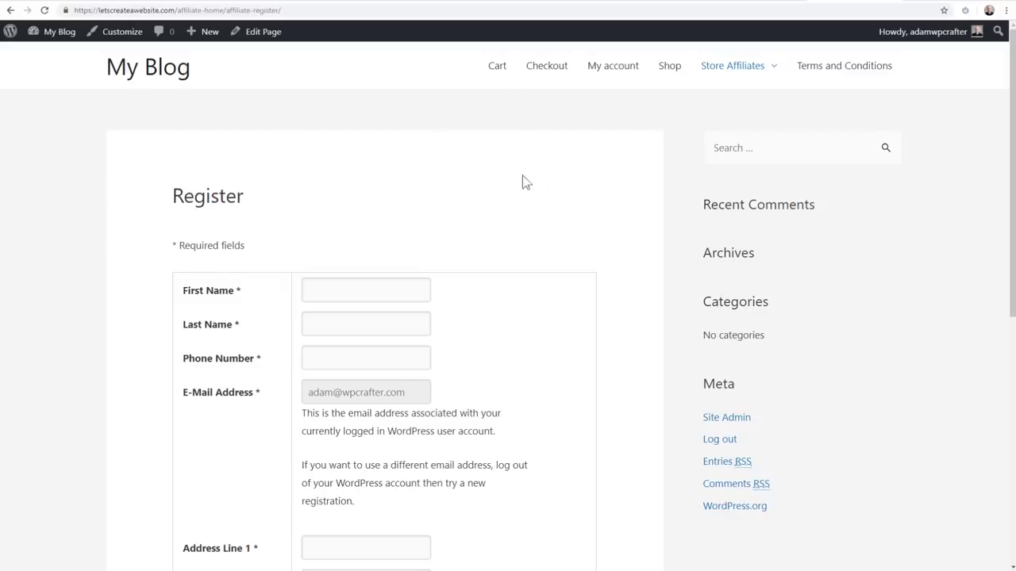
# Step: Try the First Name, Last Name and Phone Number fields on the Register form
pyautogui.scroll(-4, 502, 176)
pyautogui.scroll(2, 502, 171)
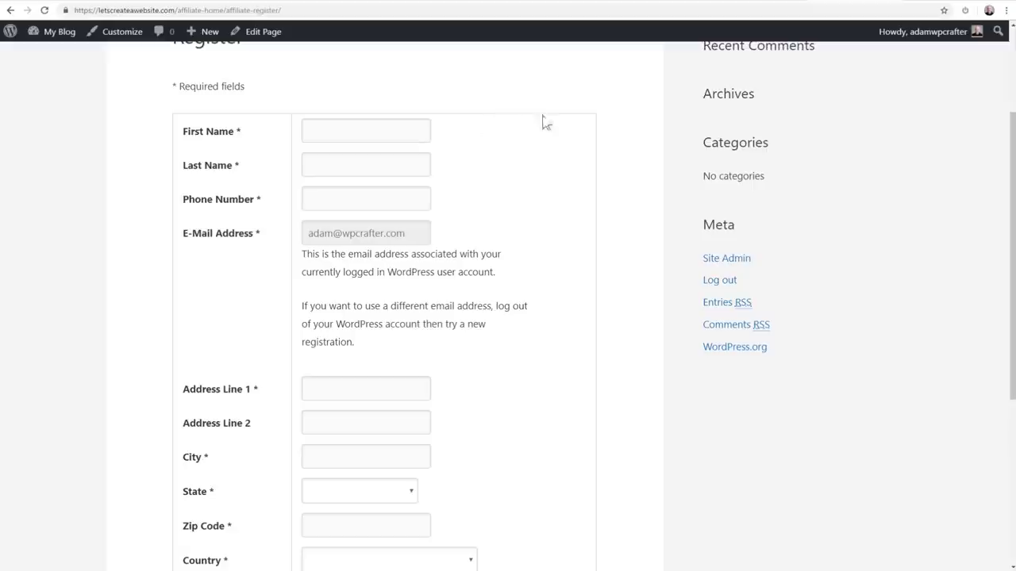
pyautogui.click(305, 137)
pyautogui.click(342, 170)
pyautogui.click(332, 198)
pyautogui.click(467, 232)
# Step: Scroll the form down to Submit Application, then return to the Pages/Forms settings
pyautogui.scroll(-3, 468, 232)
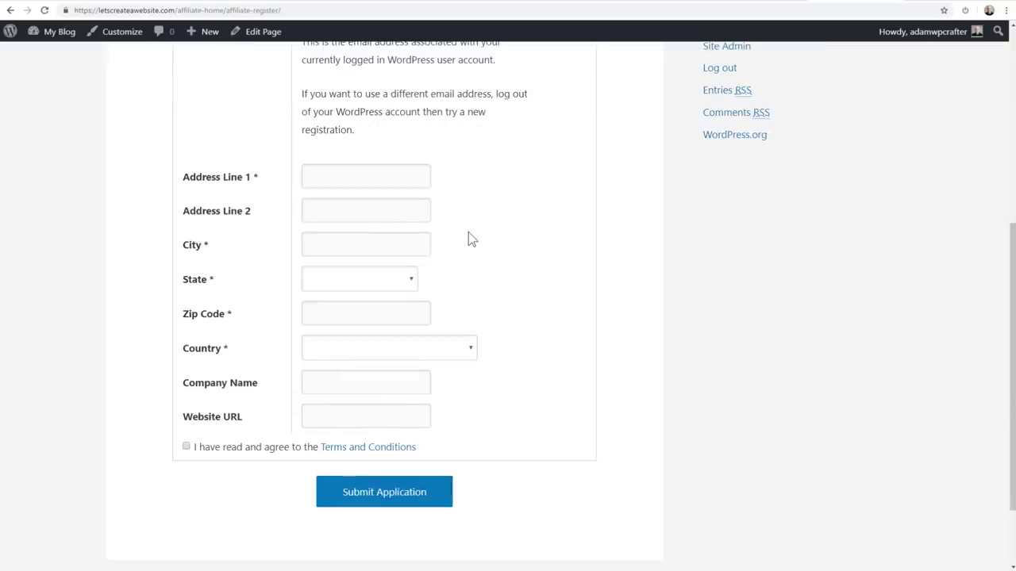
pyautogui.scroll(-1, 468, 232)
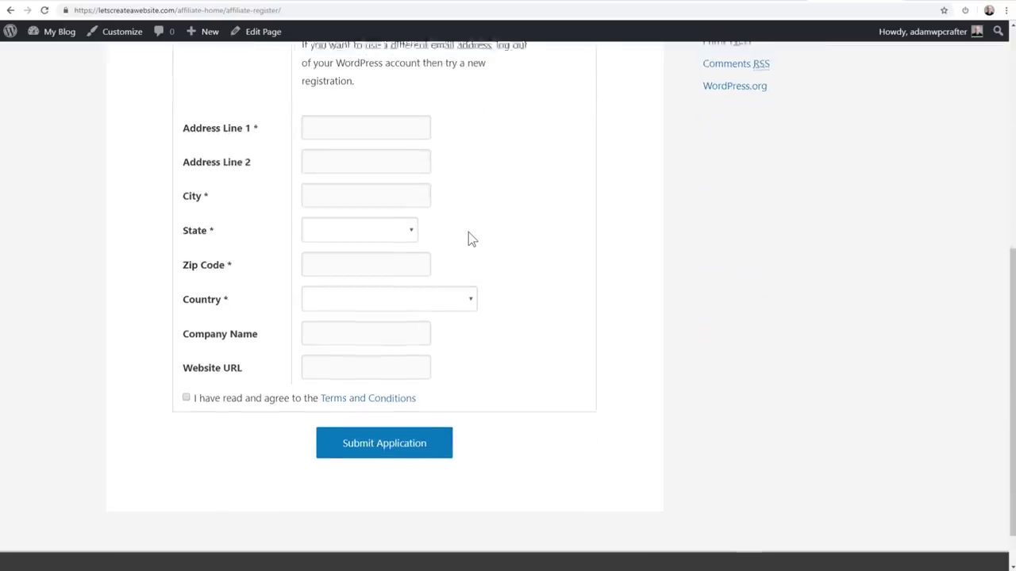
pyautogui.scroll(3, 468, 239)
pyautogui.scroll(-2, 469, 238)
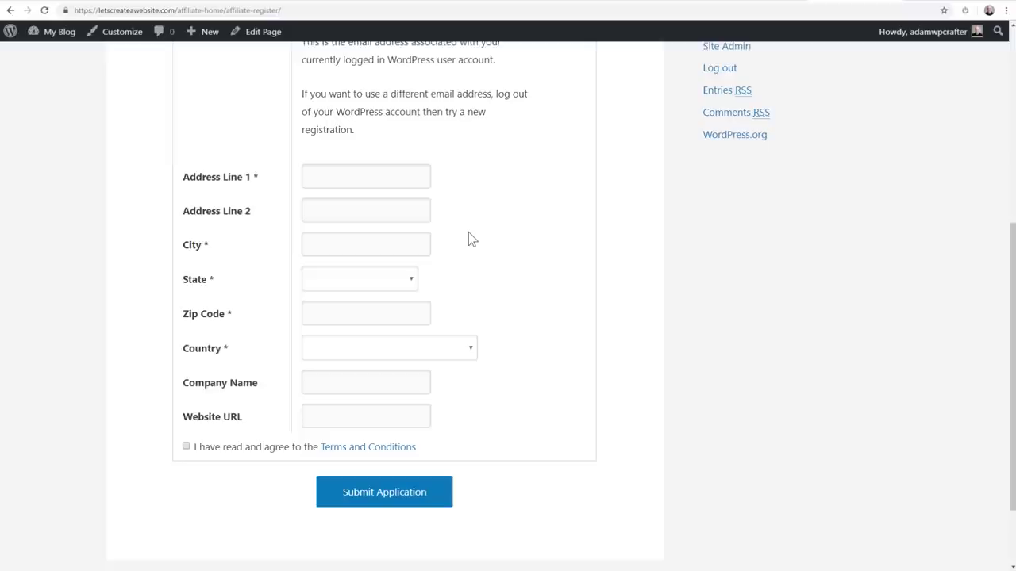
pyautogui.scroll(3, 468, 238)
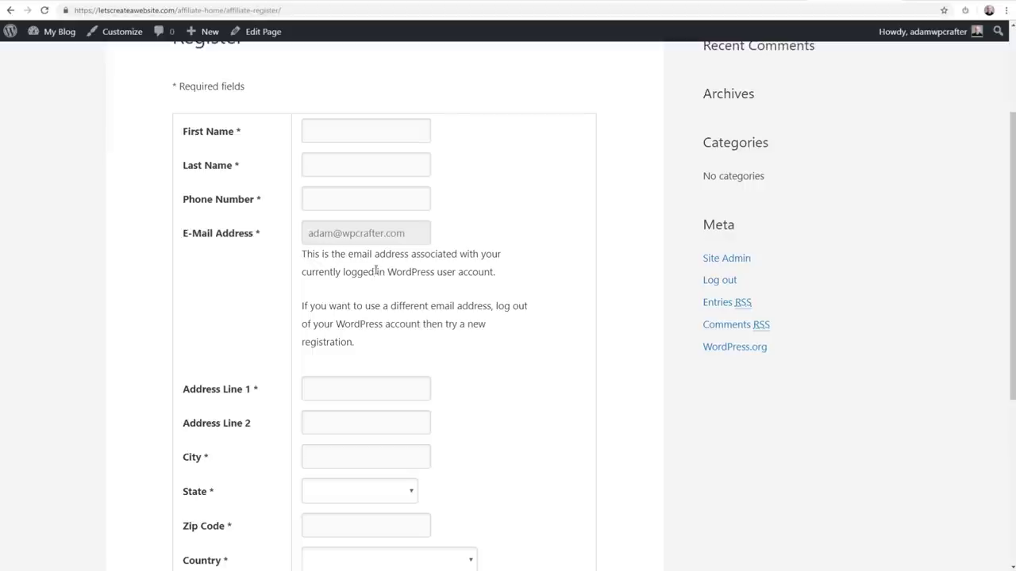
pyautogui.click(333, 3)
pyautogui.click(238, 3)
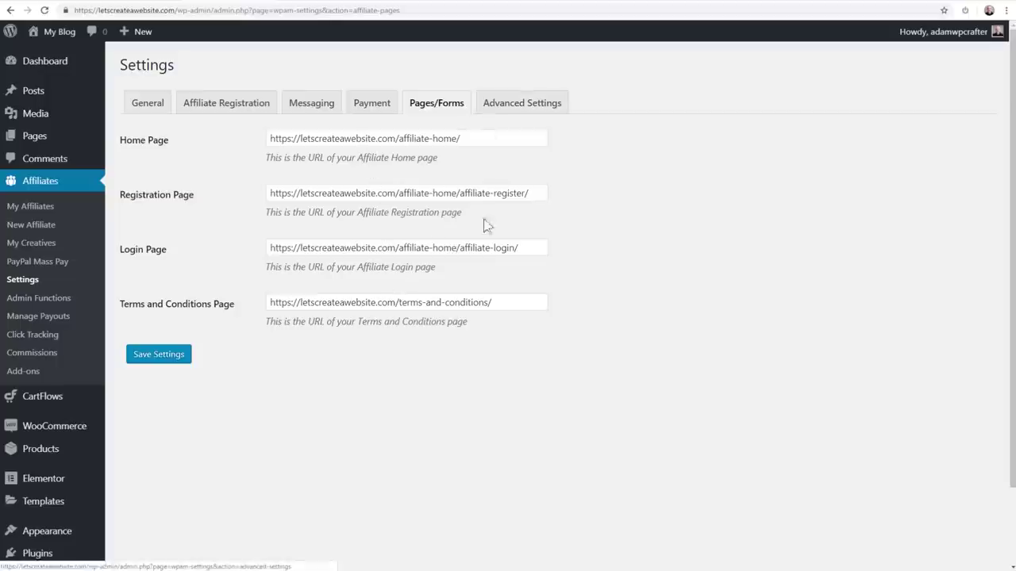
# Step: Tick Disable Own Referrals in Advanced Settings, then go to the Affiliates Add-ons catalog
pyautogui.click(523, 108)
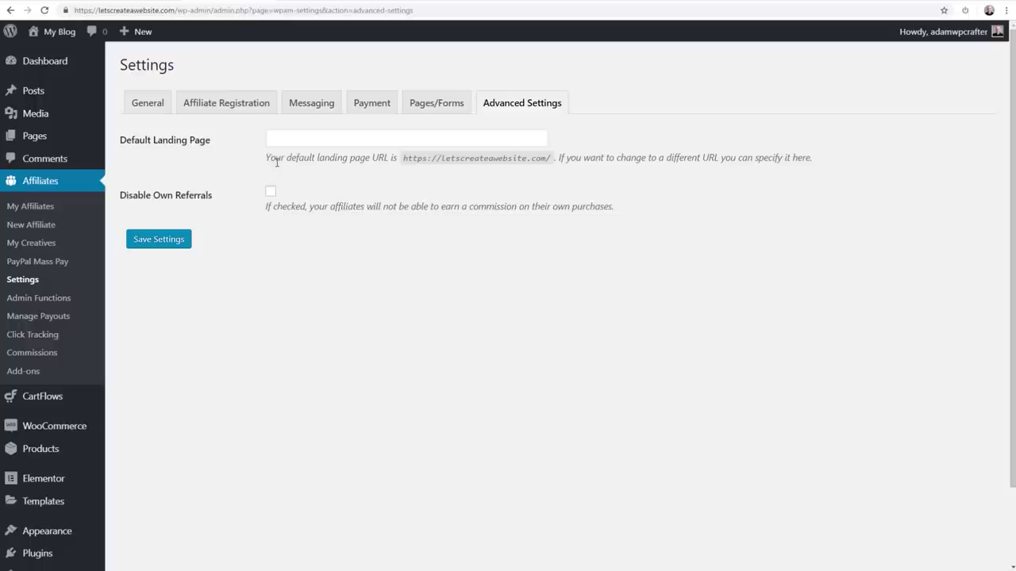
pyautogui.moveTo(122, 204)
pyautogui.mouseDown()
pyautogui.moveTo(218, 197)
pyautogui.moveTo(120, 204)
pyautogui.mouseUp()
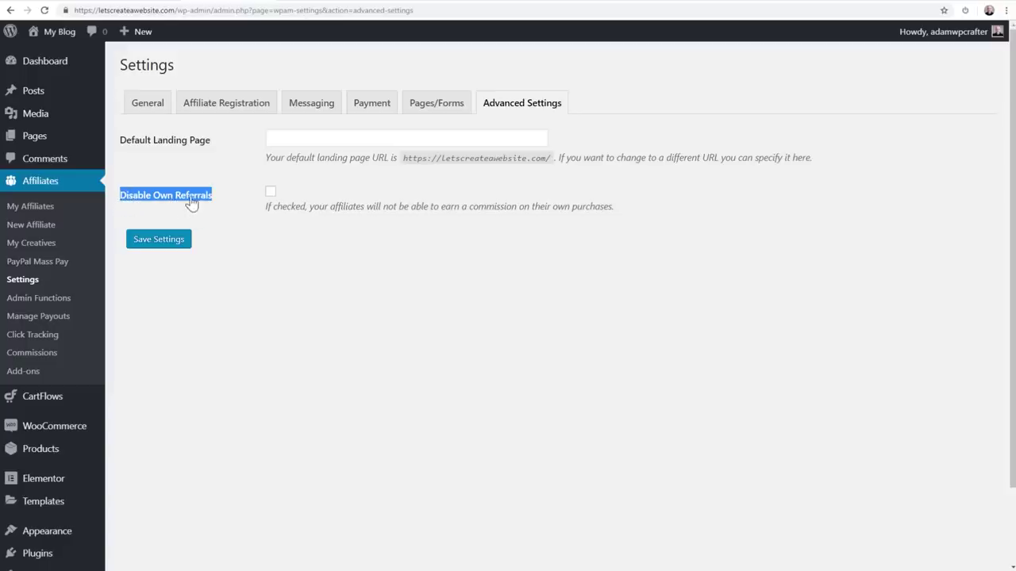
pyautogui.click(246, 211)
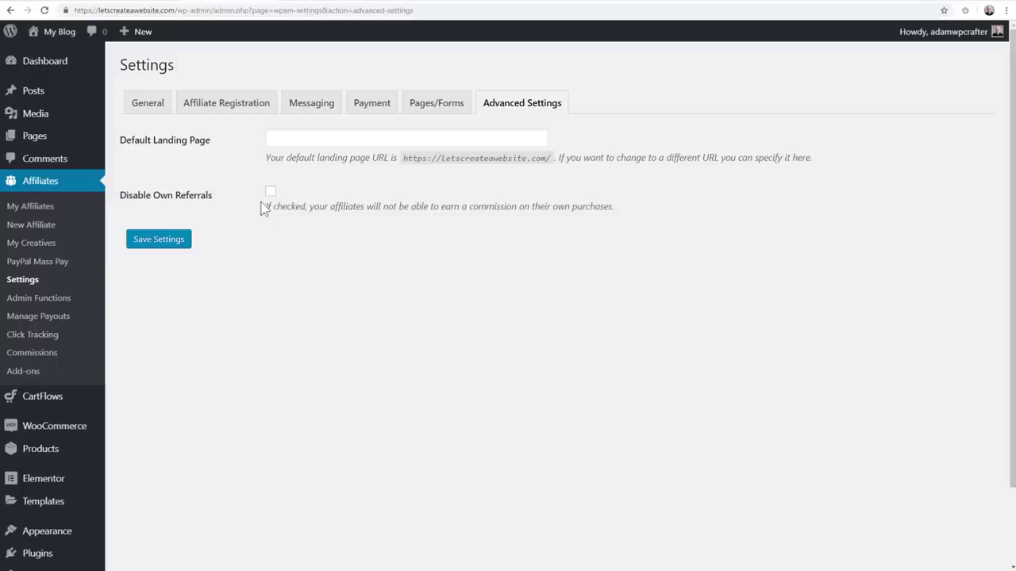
pyautogui.click(271, 191)
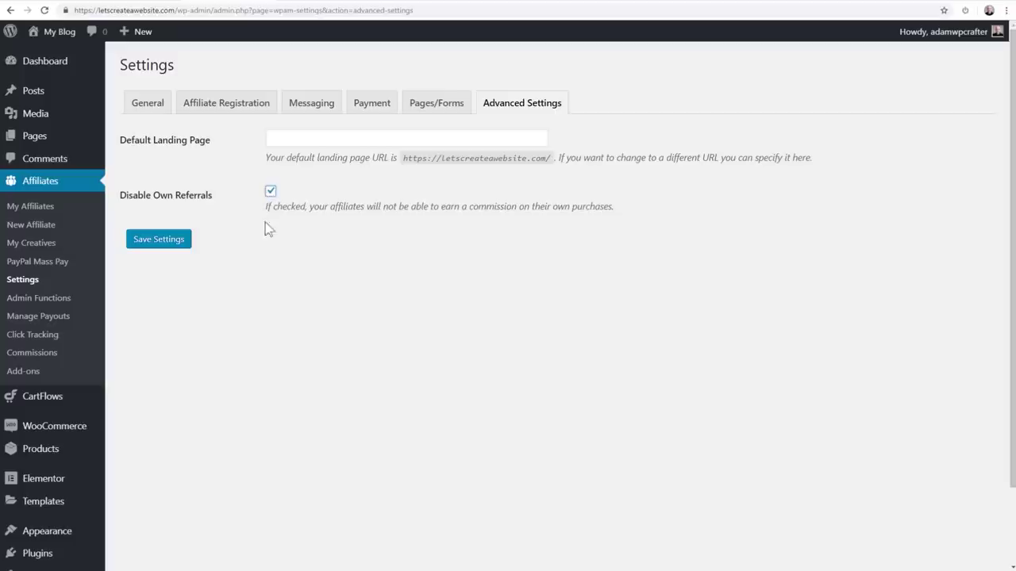
pyautogui.click(24, 372)
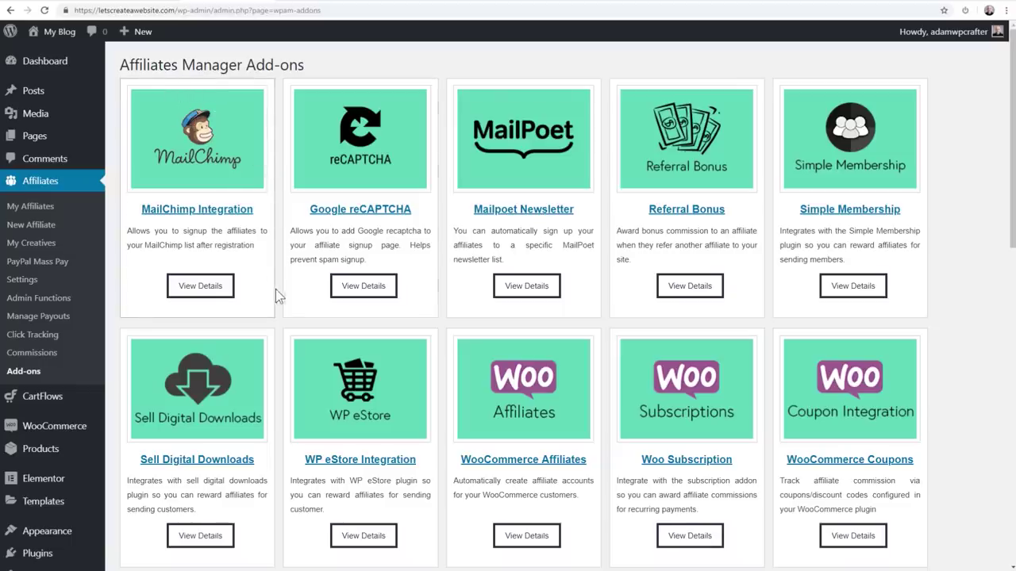
# Step: Check the Woo Product Commission add-on price of $29.95 and return to Add-ons
pyautogui.scroll(-5, 279, 306)
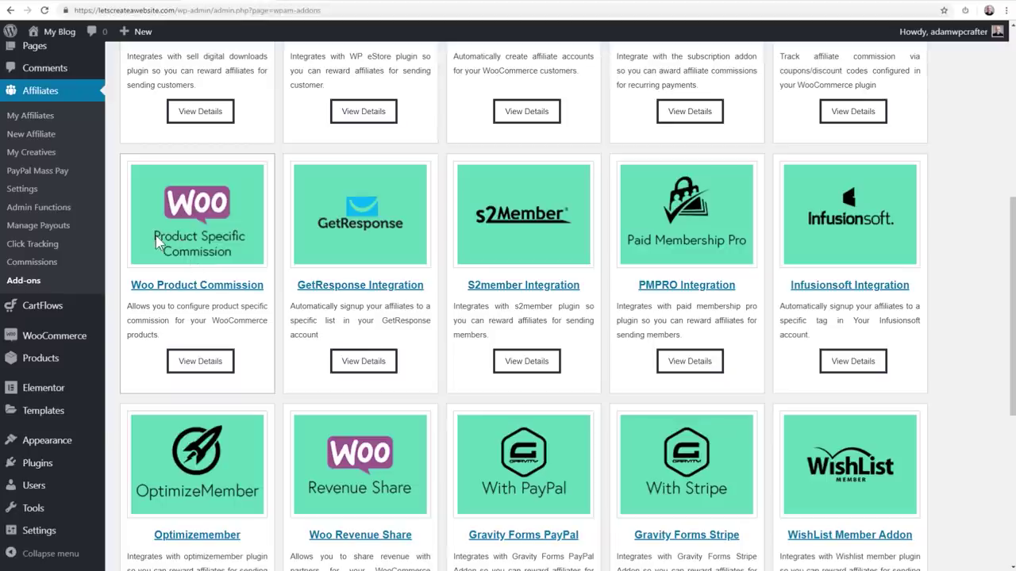
pyautogui.click(194, 362)
pyautogui.scroll(-10, 293, 285)
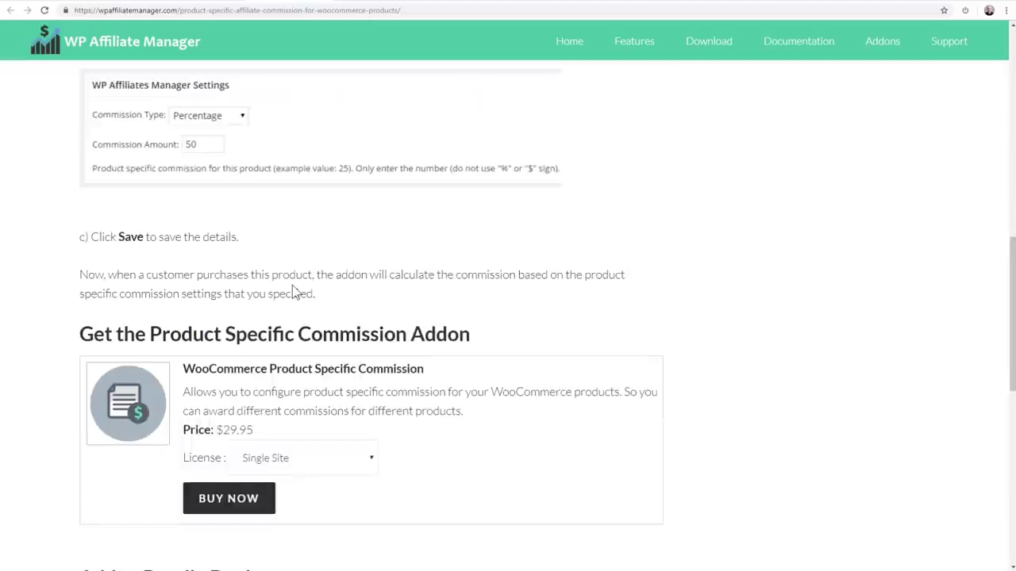
pyautogui.scroll(-1, 292, 285)
pyautogui.moveTo(254, 165); pyautogui.dragTo(217, 163)
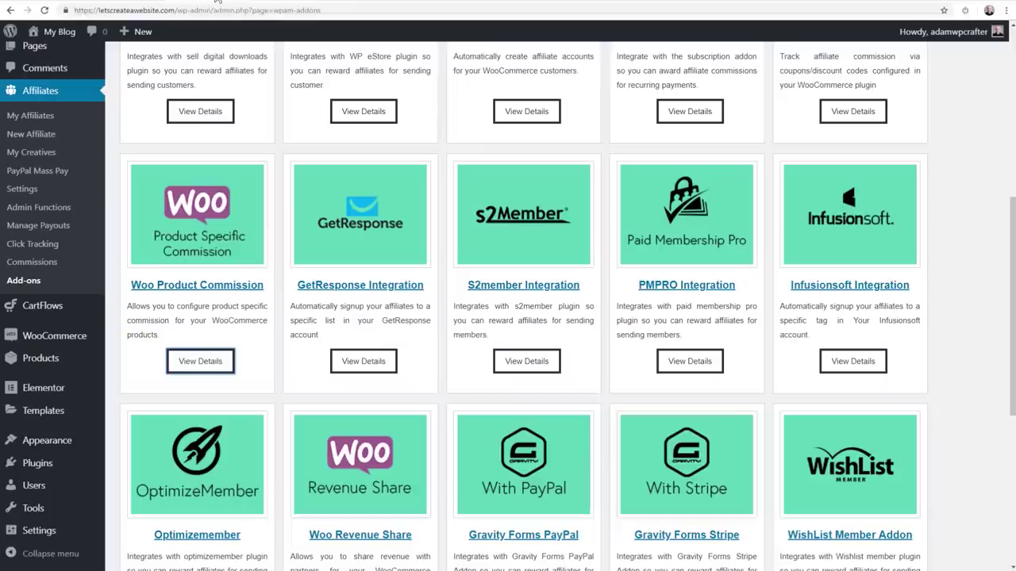
pyautogui.click(219, 2)
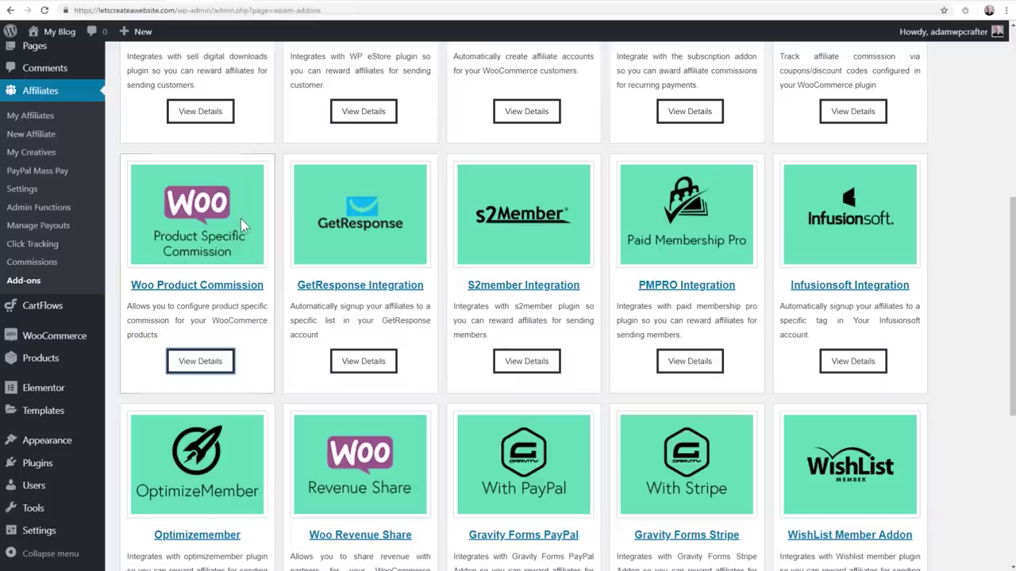
pyautogui.scroll(2, 240, 219)
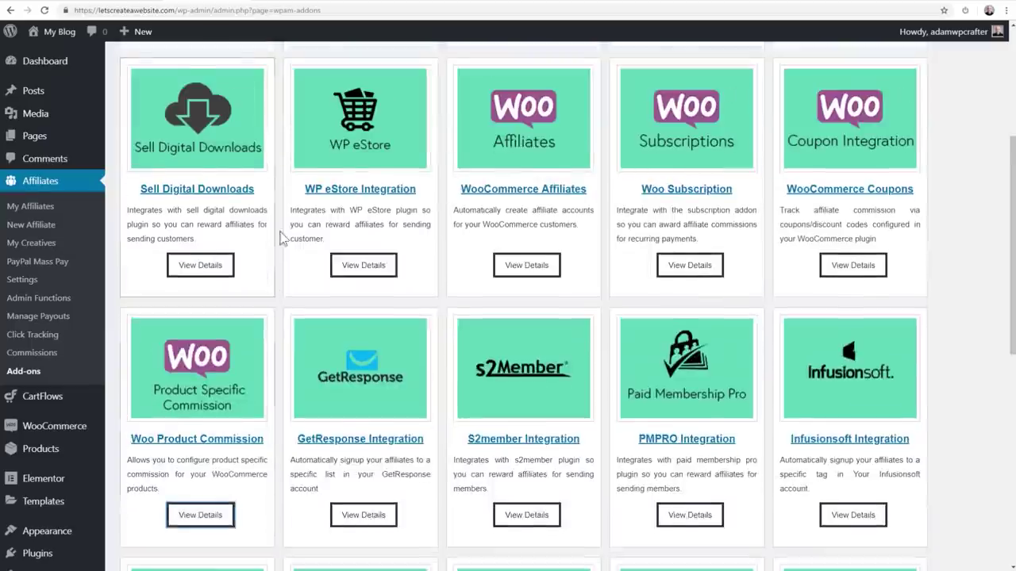
pyautogui.scroll(1, 786, 202)
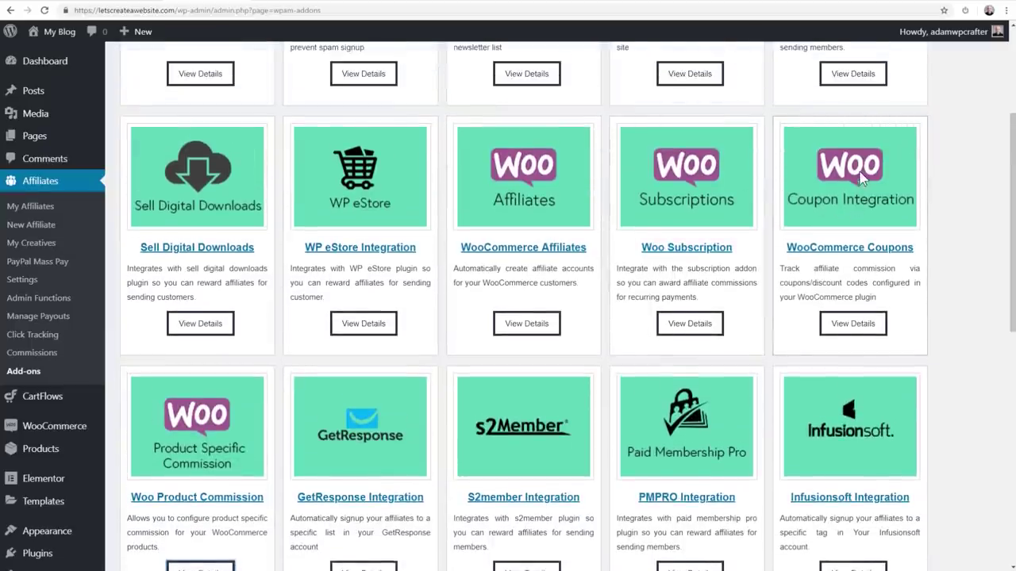
# Step: Check the WooCommerce Coupons add-on price of $39.00 and return to Add-ons
pyautogui.click(844, 324)
pyautogui.scroll(-7, 381, 252)
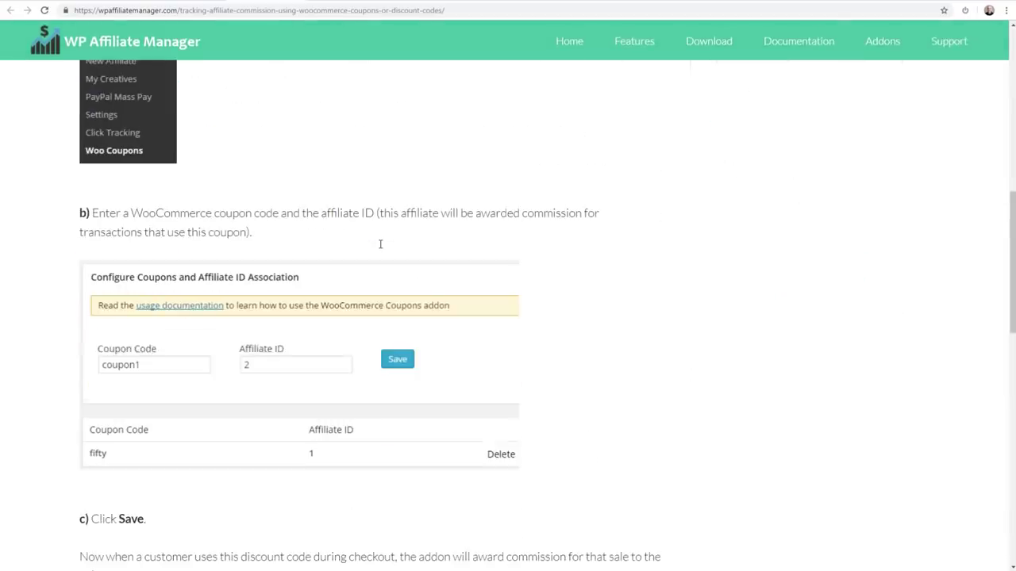
pyautogui.scroll(-6, 381, 248)
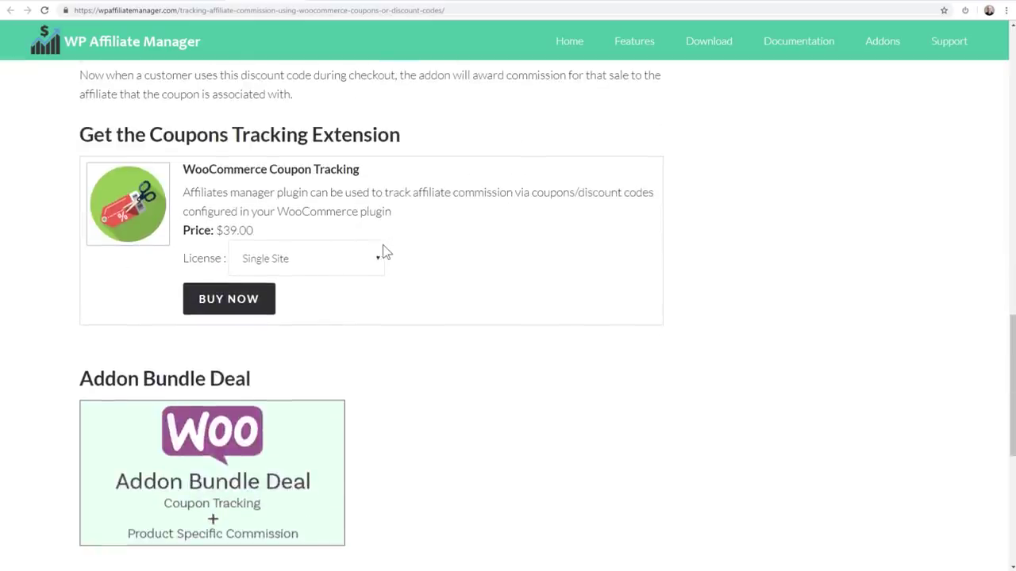
pyautogui.moveTo(220, 230); pyautogui.dragTo(276, 229)
pyautogui.scroll(9, 479, 229)
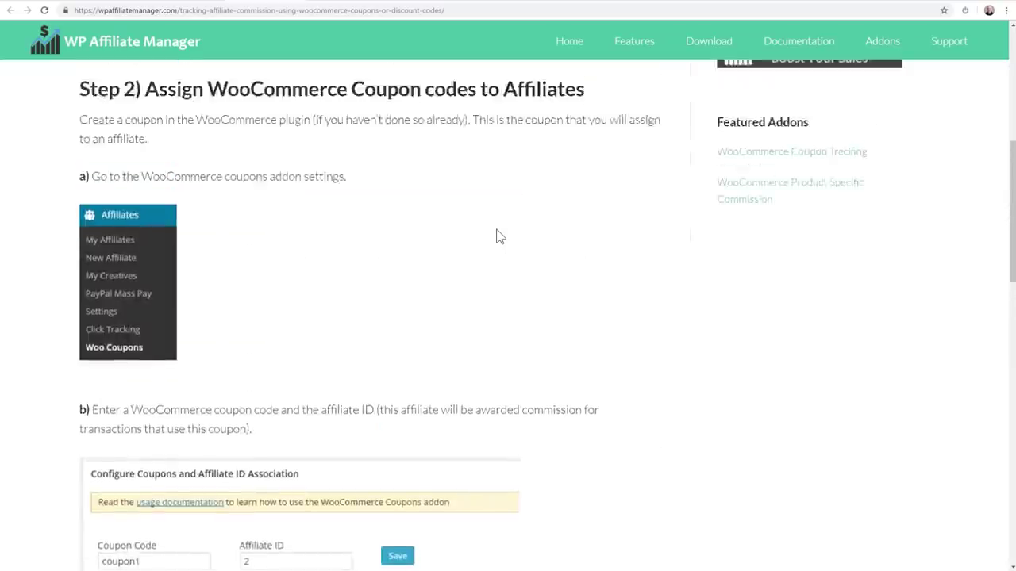
pyautogui.scroll(5, 497, 235)
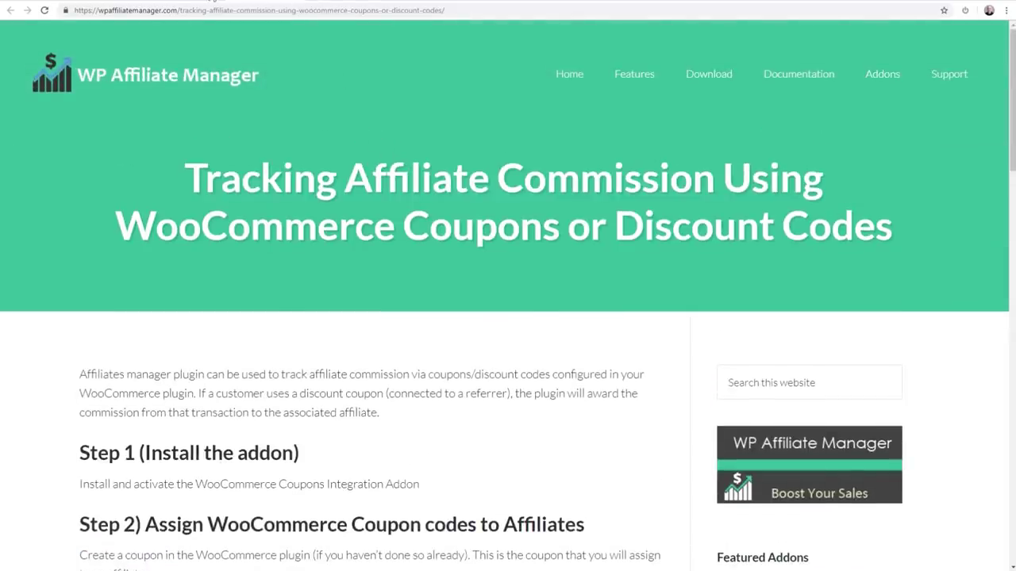
pyautogui.click(193, 2)
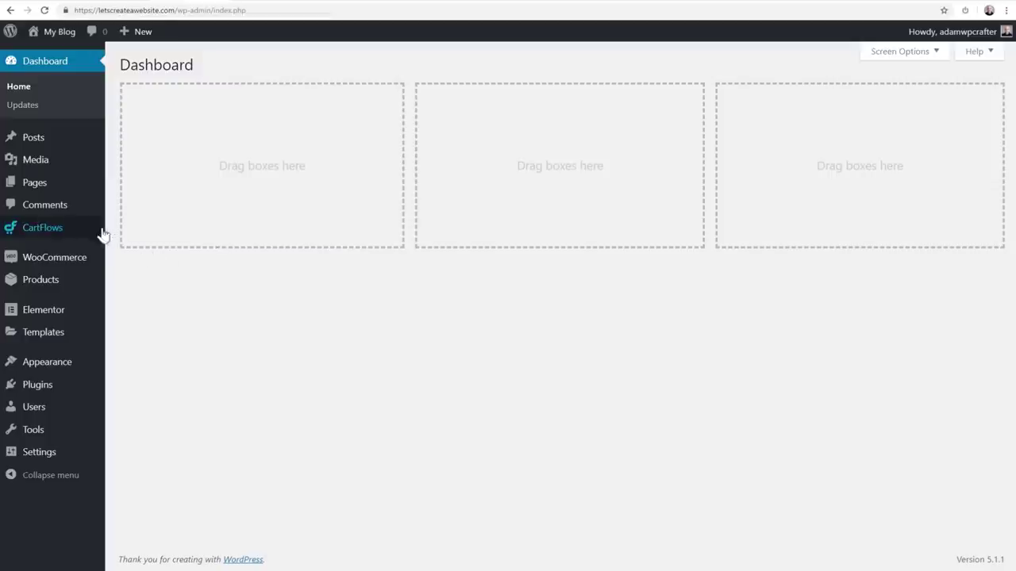
# Step: Upload and install the affiliate-wp.zip plugin from Plugins > Add New
pyautogui.moveTo(78, 264)
pyautogui.click(57, 185)
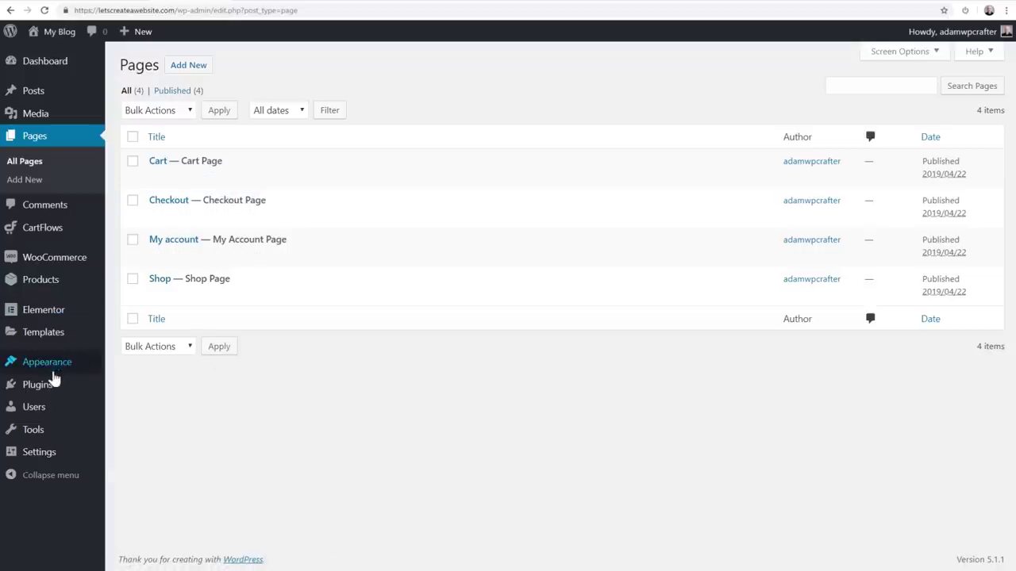
pyautogui.moveTo(61, 395)
pyautogui.click(141, 409)
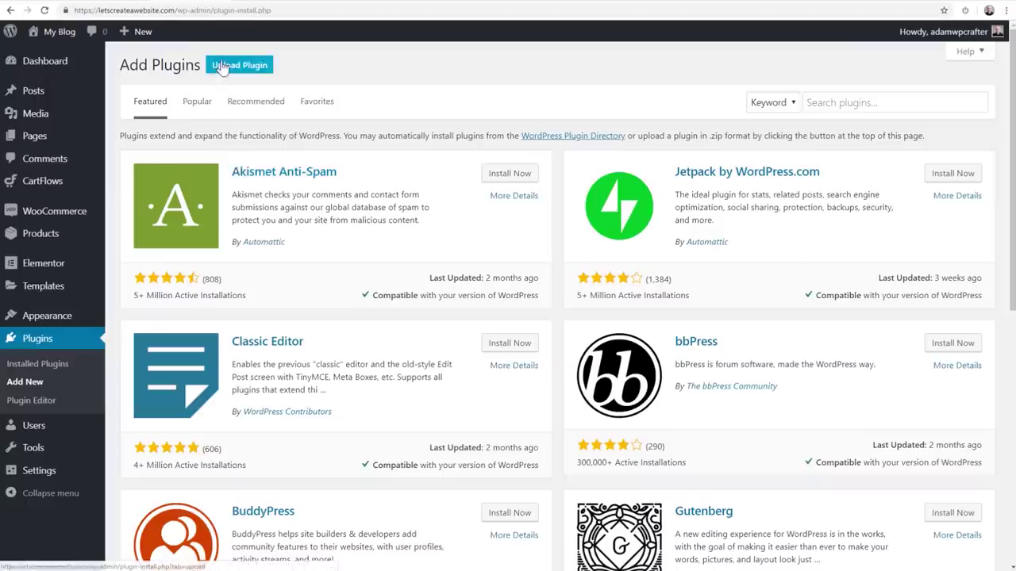
pyautogui.click(222, 66)
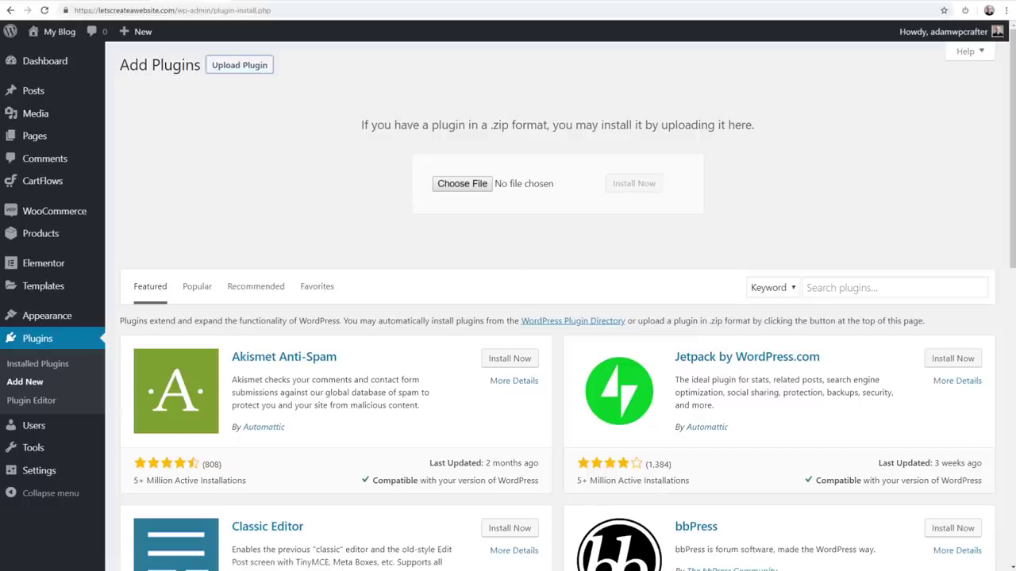
pyautogui.moveTo(951, 487); pyautogui.dragTo(555, 189)
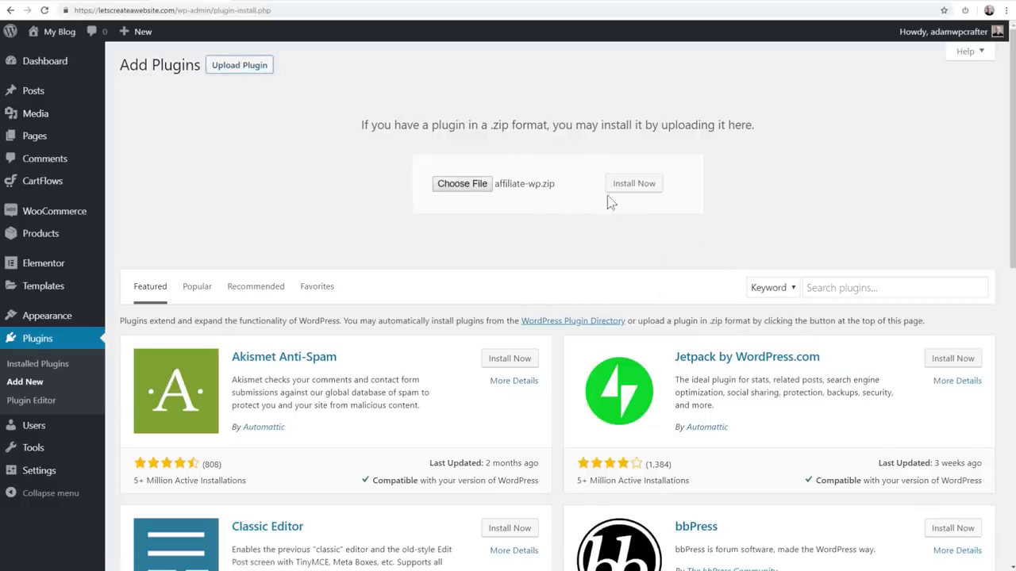
pyautogui.click(635, 186)
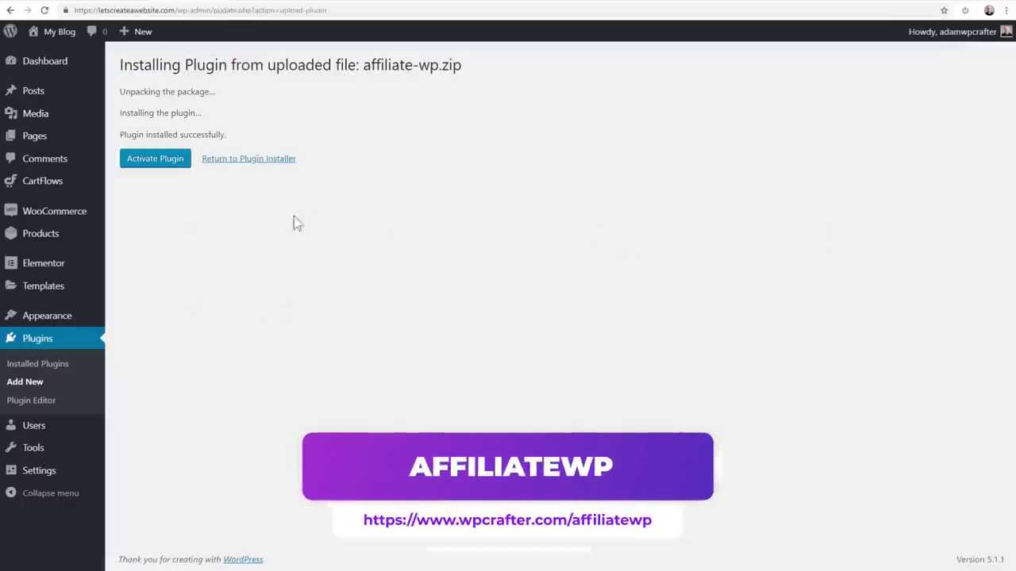
# Step: Activate AffiliateWP and dismiss its no-integrations warning and license reminder notices
pyautogui.click(158, 171)
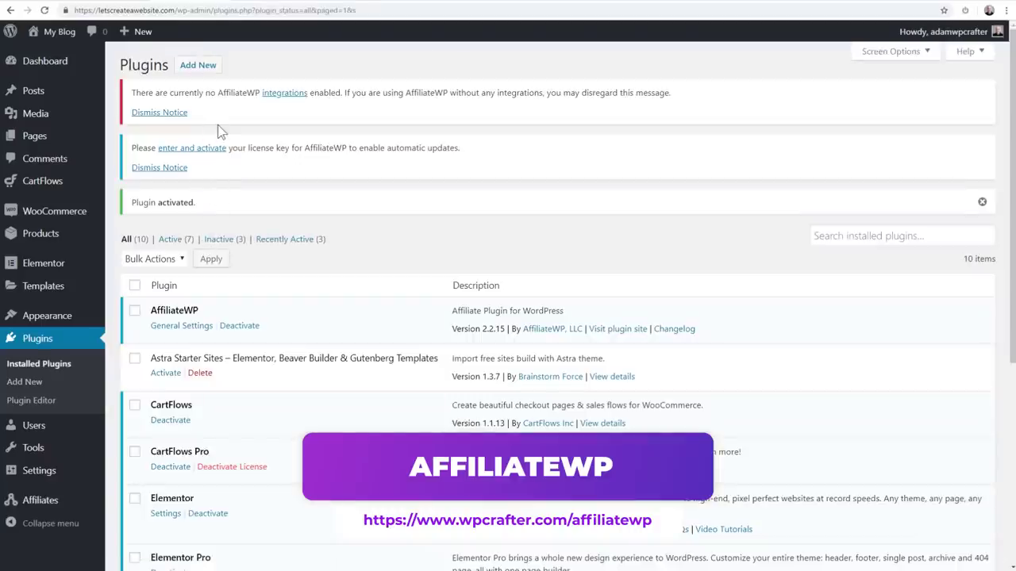
pyautogui.moveTo(142, 92); pyautogui.dragTo(621, 92)
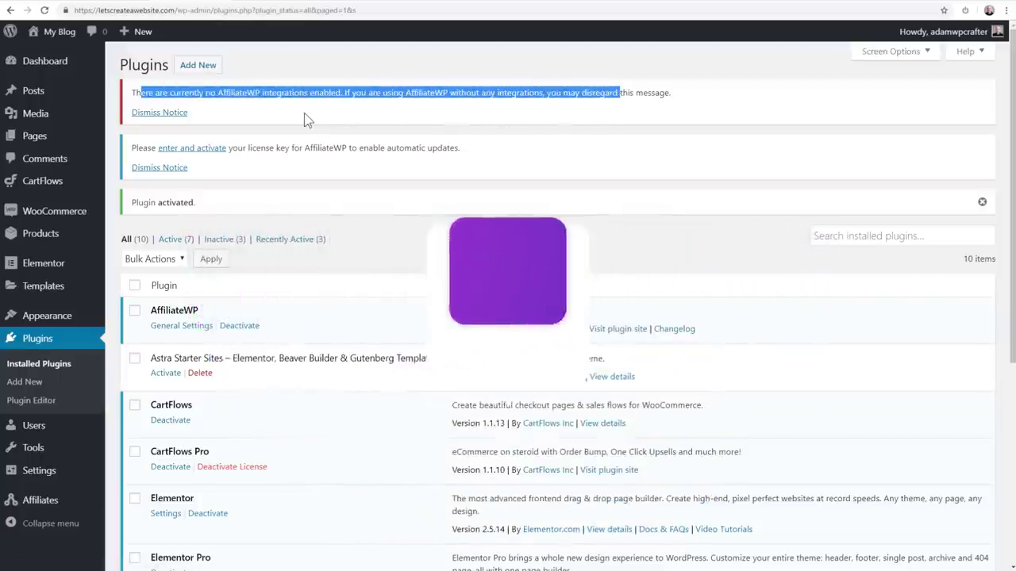
pyautogui.click(163, 114)
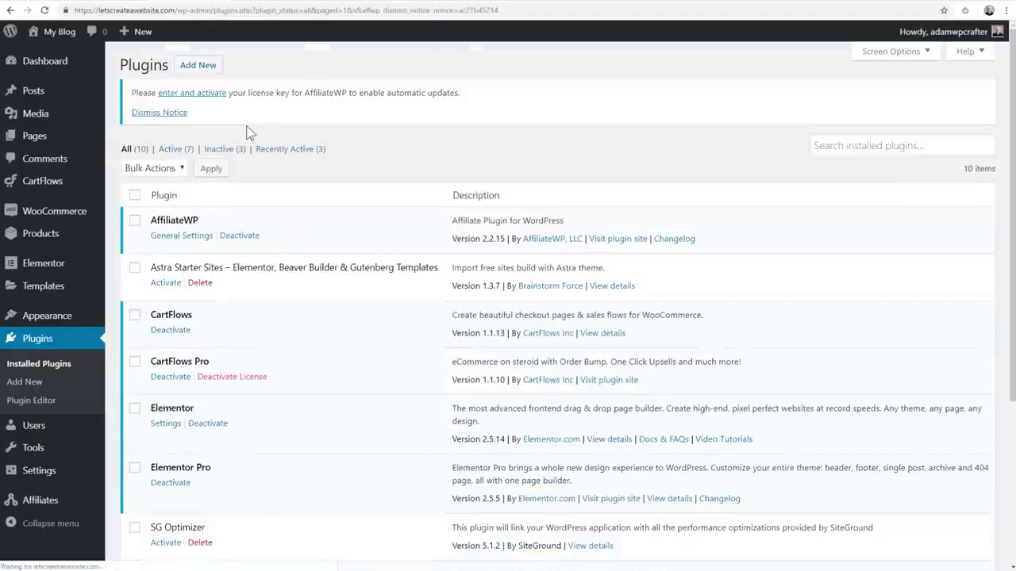
pyautogui.click(167, 114)
pyautogui.moveTo(3, 508)
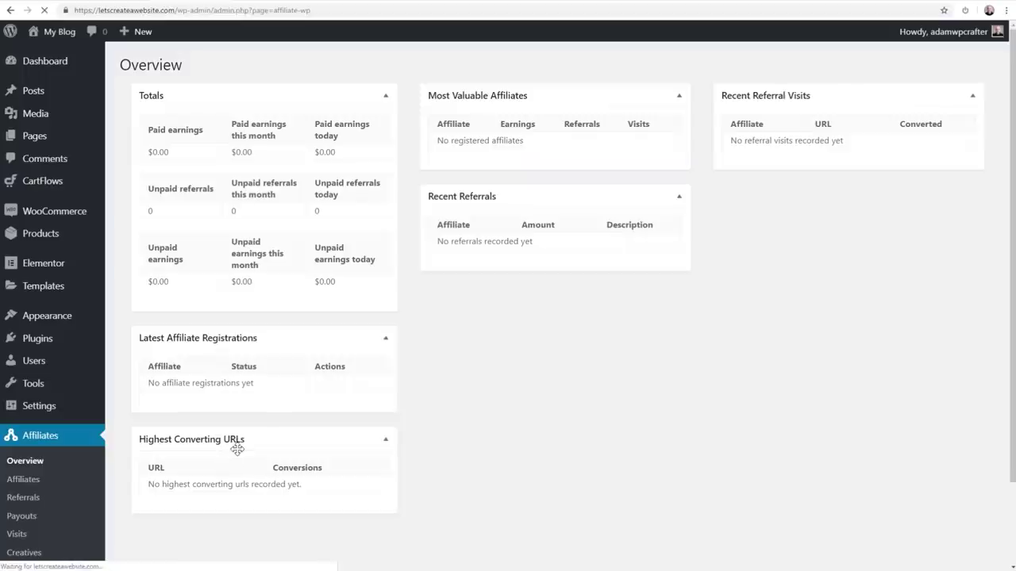
# Step: Visit AffiliateWP Add-ons, then save the Integrations settings with WooCommerce enabled
pyautogui.scroll(-2, 135, 448)
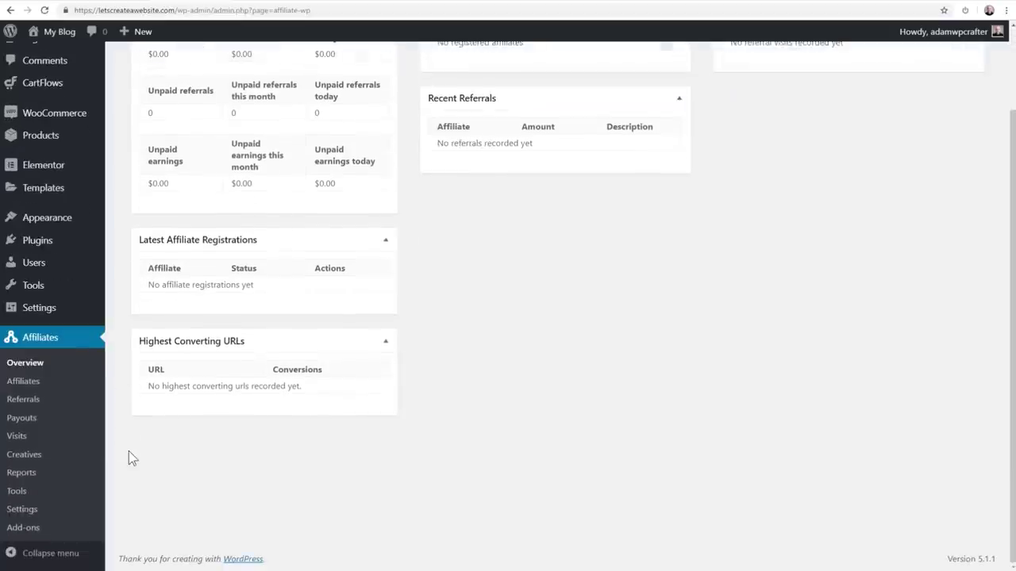
pyautogui.click(32, 528)
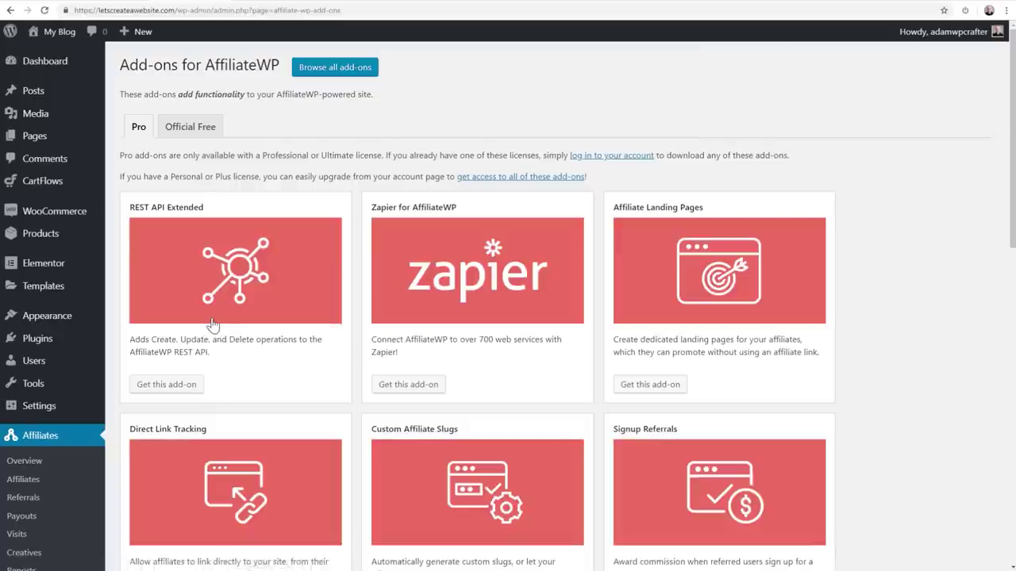
pyautogui.scroll(-4, 209, 325)
pyautogui.click(35, 508)
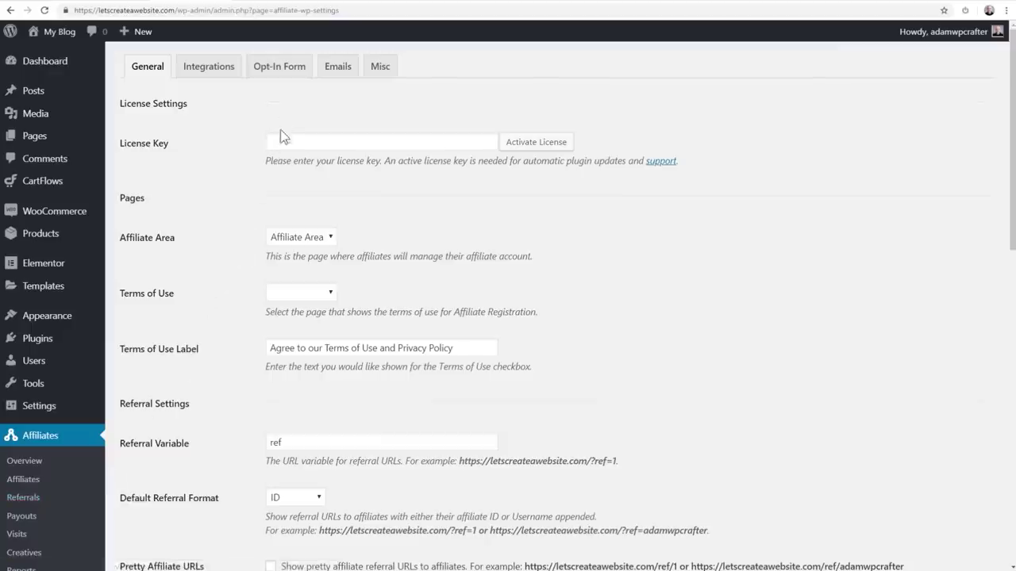
pyautogui.click(217, 73)
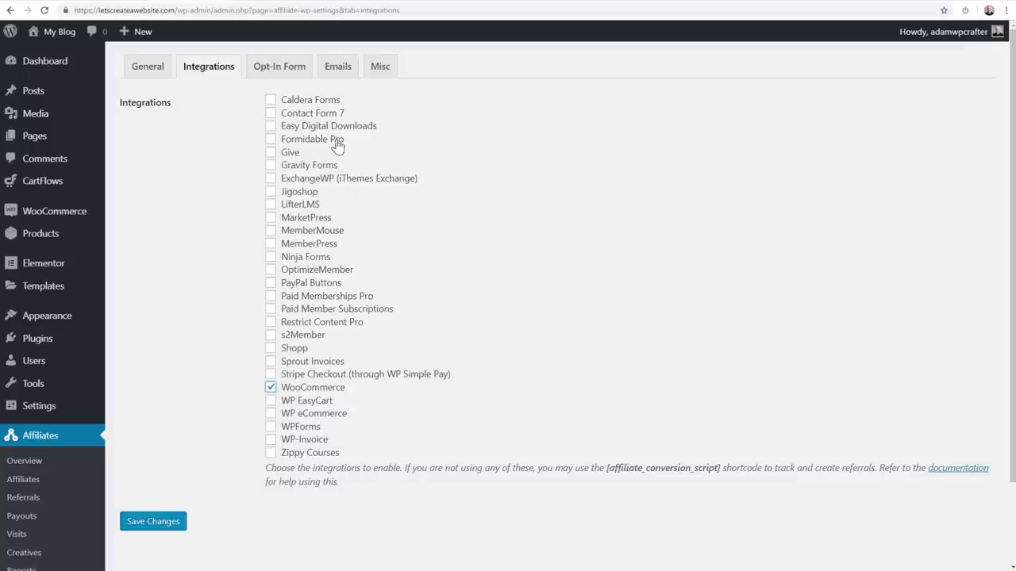
pyautogui.click(161, 521)
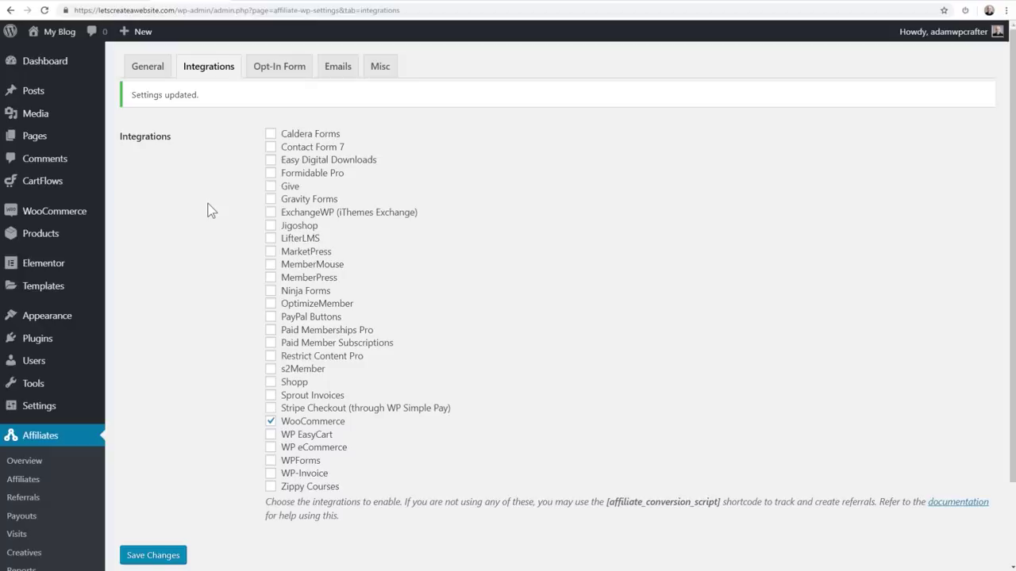
# Step: Show the General settings with Affiliate Area page and referral variable 'ref'
pyautogui.scroll(-2, 213, 218)
pyautogui.scroll(2, 213, 215)
pyautogui.click(150, 70)
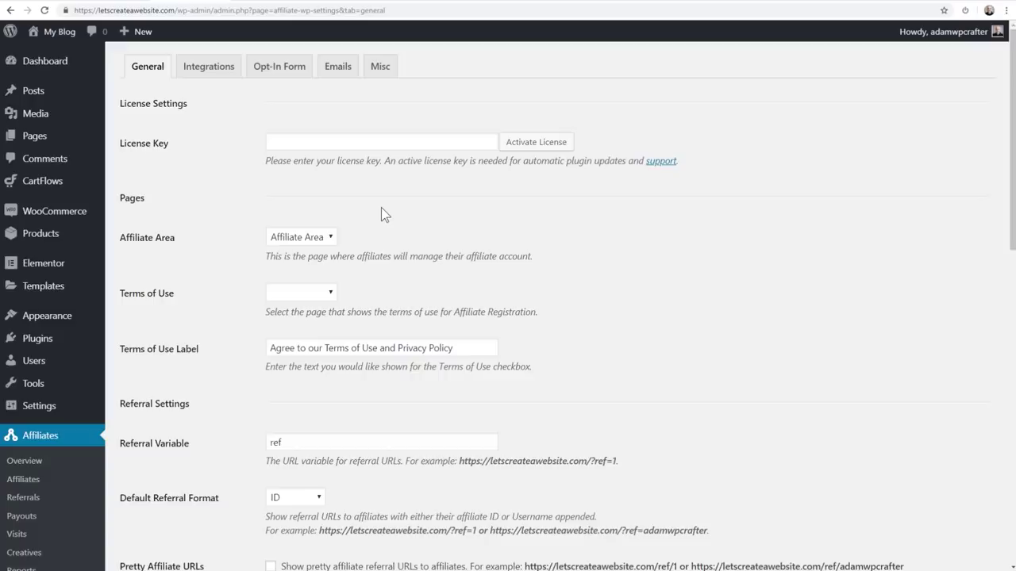
pyautogui.scroll(-1, 382, 209)
pyautogui.click(324, 184)
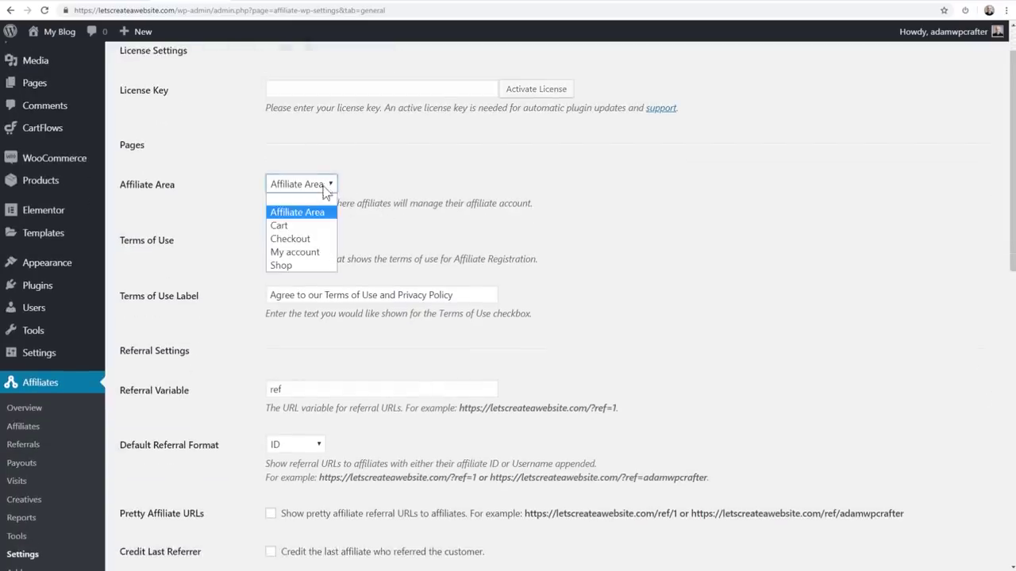
pyautogui.click(219, 202)
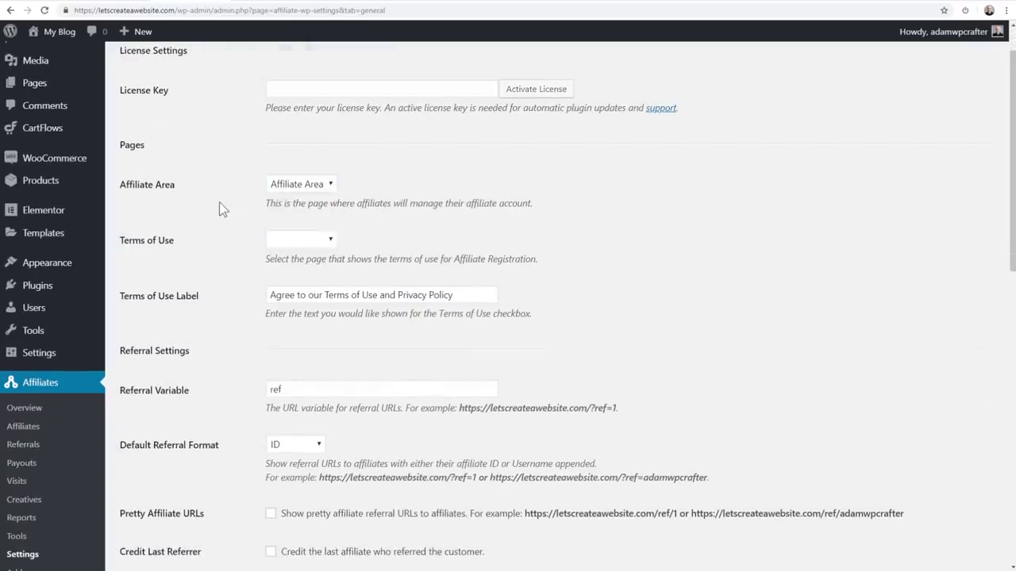
pyautogui.scroll(-2, 237, 242)
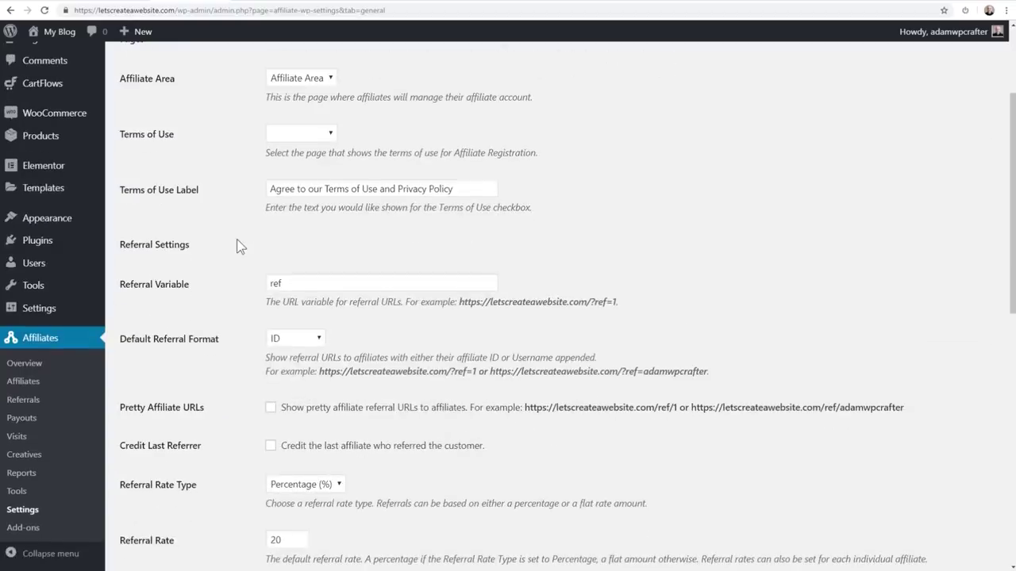
pyautogui.scroll(-1, 236, 240)
pyautogui.scroll(-1, 245, 231)
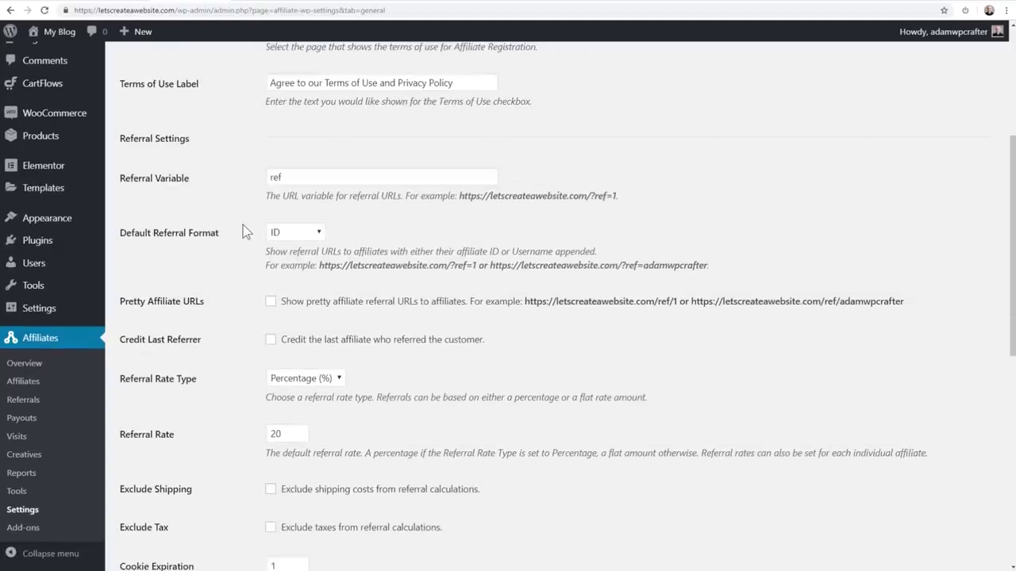
pyautogui.scroll(-1, 244, 231)
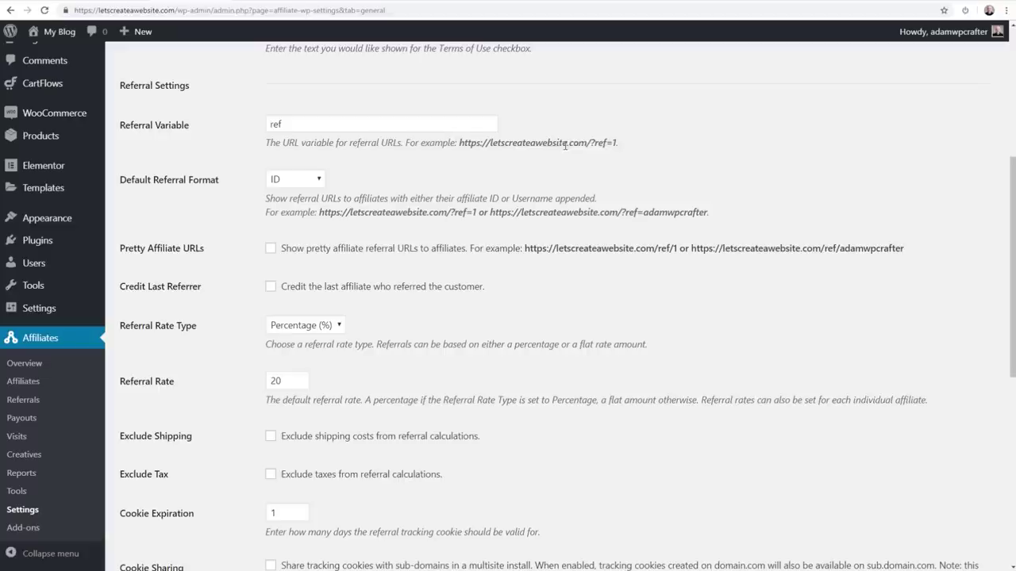
pyautogui.moveTo(619, 142); pyautogui.dragTo(459, 145)
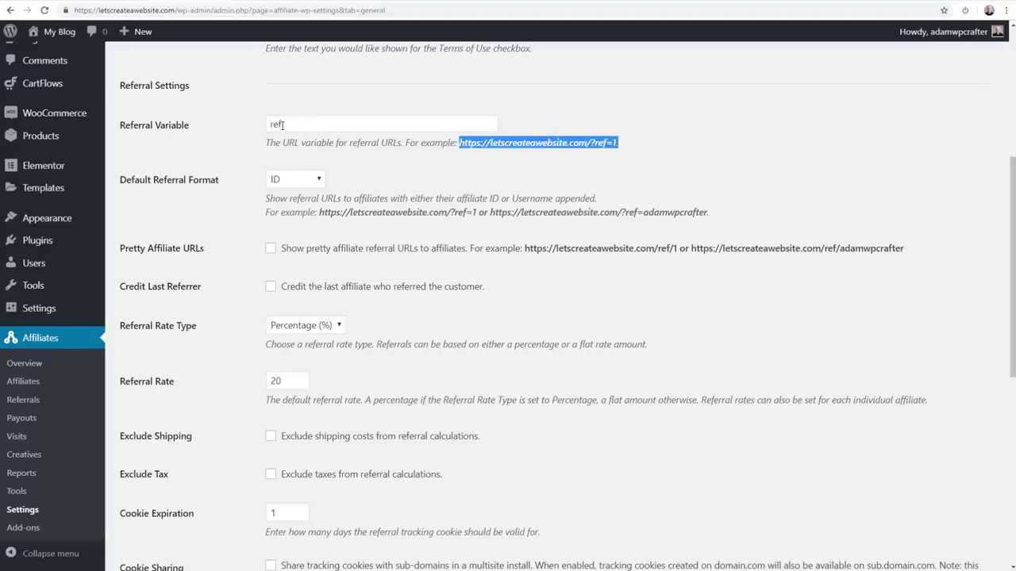
pyautogui.click(282, 124)
pyautogui.doubleClick(283, 125)
pyautogui.click(490, 140)
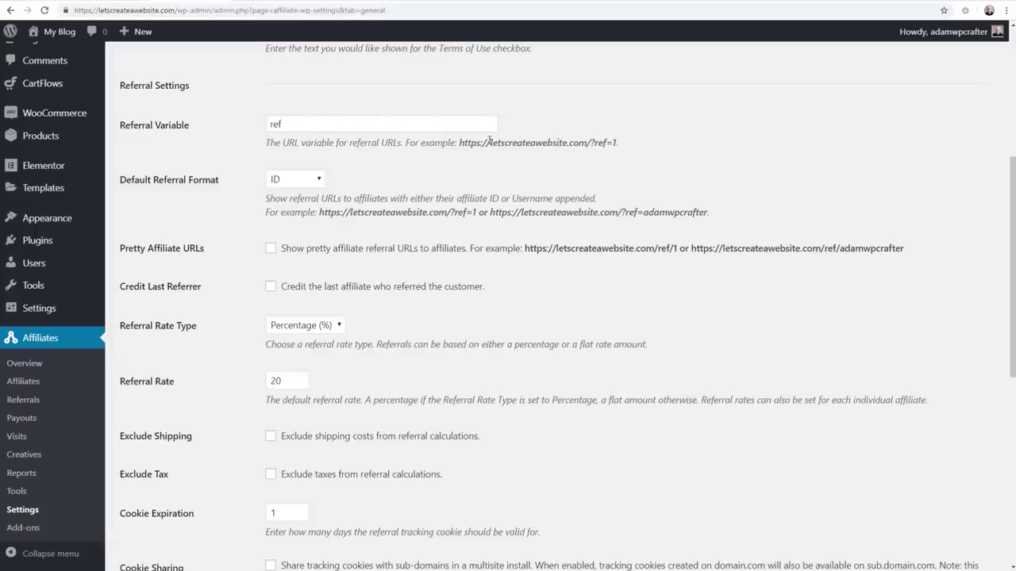
pyautogui.moveTo(460, 142); pyautogui.dragTo(600, 143)
pyautogui.click(604, 143)
pyautogui.click(302, 181)
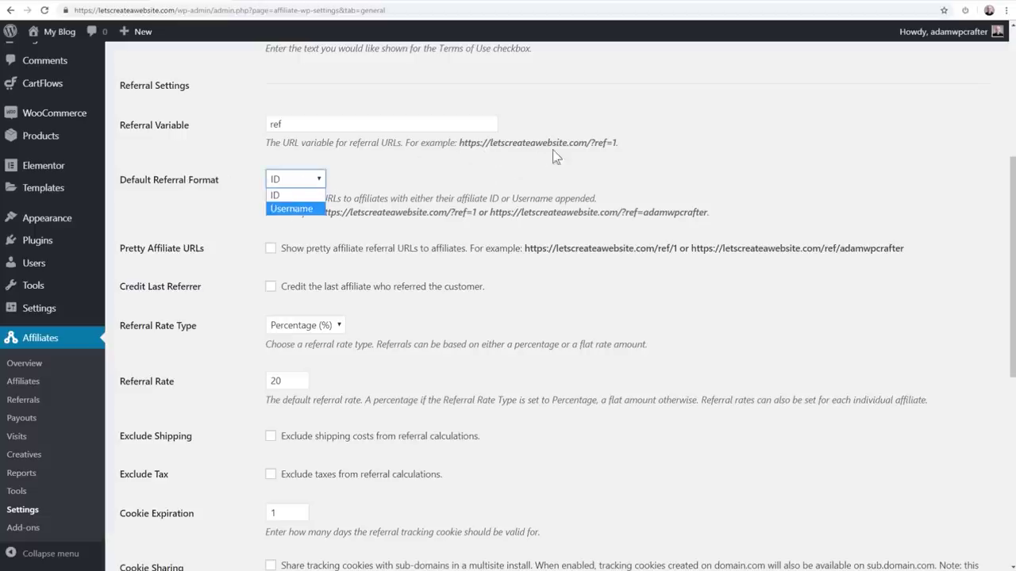
pyautogui.click(617, 142)
pyautogui.click(298, 180)
pyautogui.click(295, 210)
pyautogui.click(472, 163)
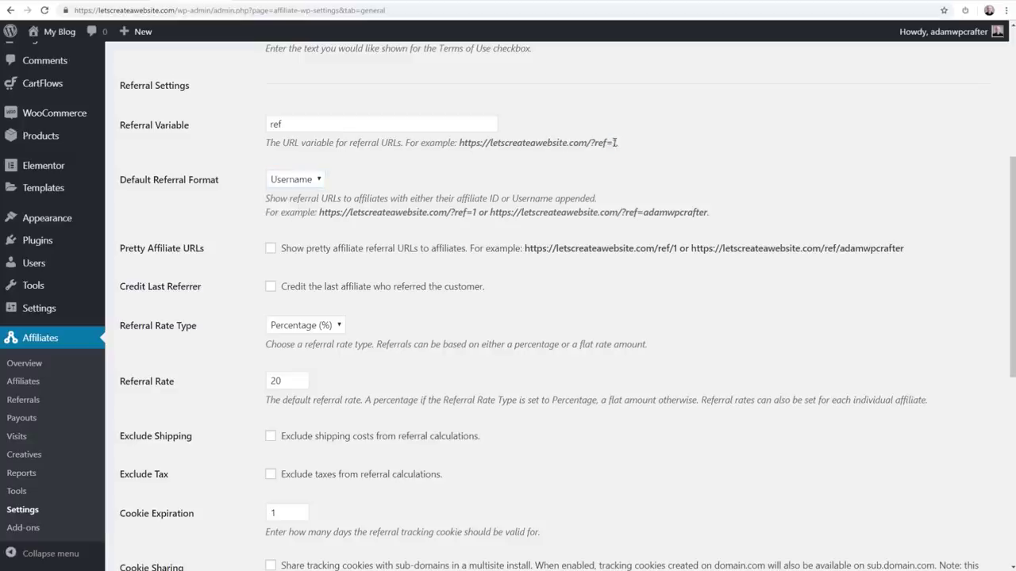
pyautogui.moveTo(615, 143); pyautogui.dragTo(570, 146)
pyautogui.moveTo(642, 211); pyautogui.dragTo(706, 215)
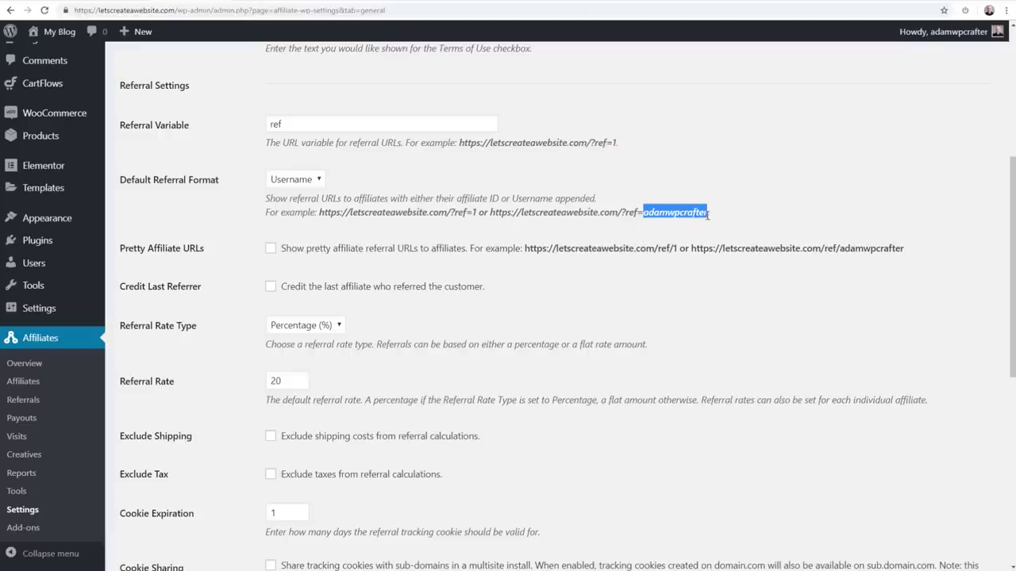
pyautogui.click(646, 223)
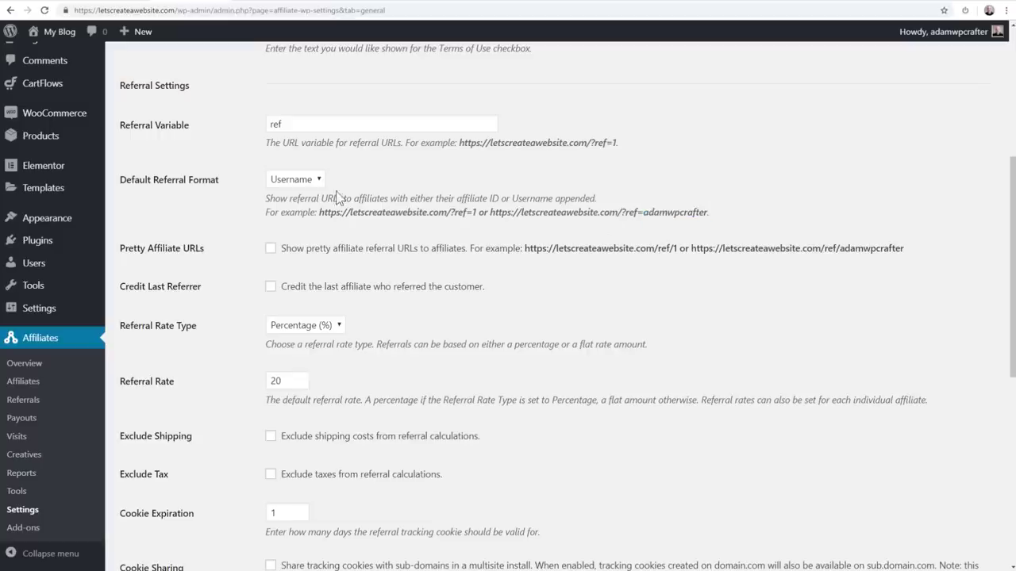
pyautogui.click(295, 184)
pyautogui.click(292, 196)
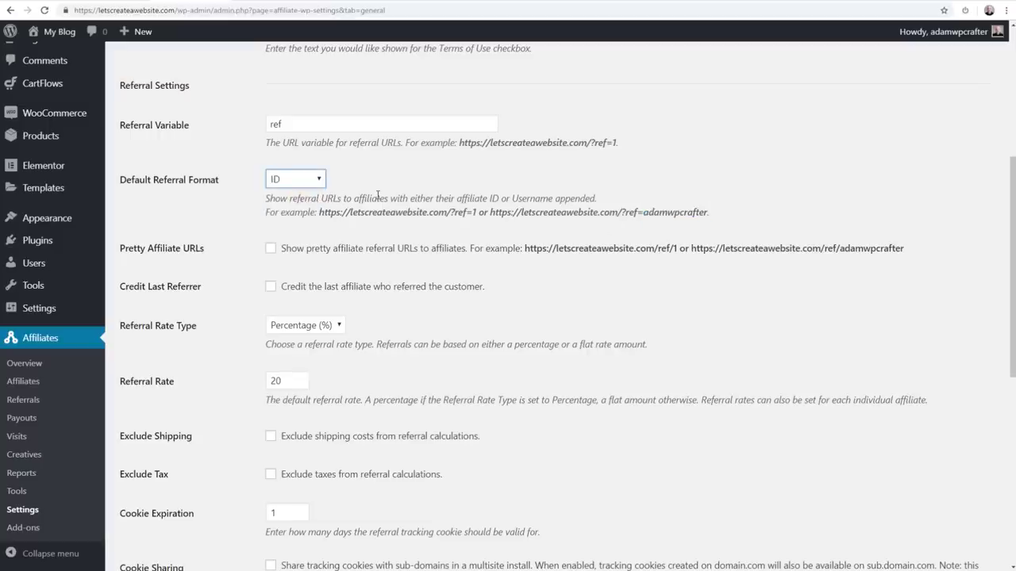
pyautogui.scroll(-1, 318, 202)
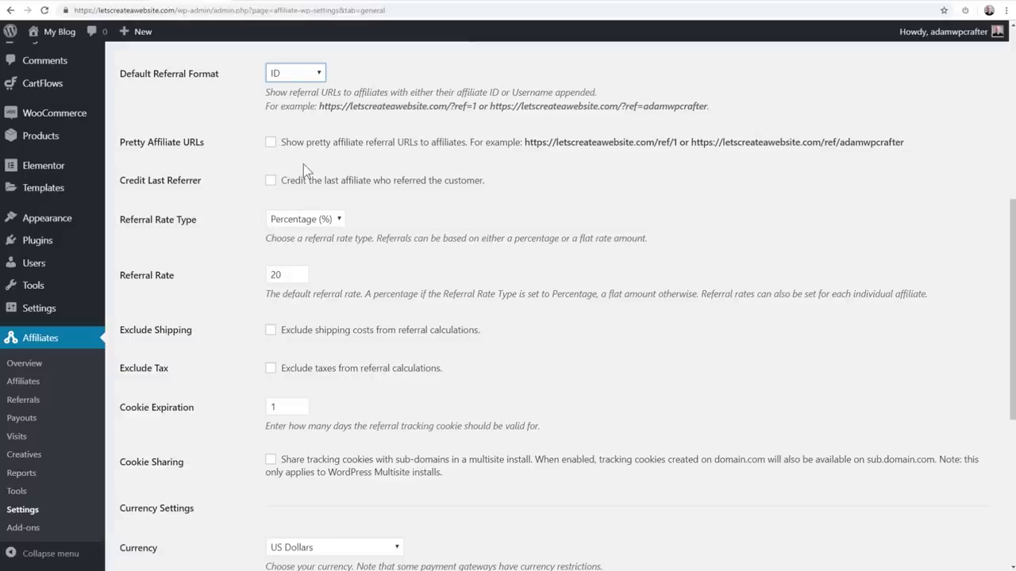
pyautogui.scroll(-1, 303, 164)
pyautogui.moveTo(203, 127); pyautogui.dragTo(119, 128)
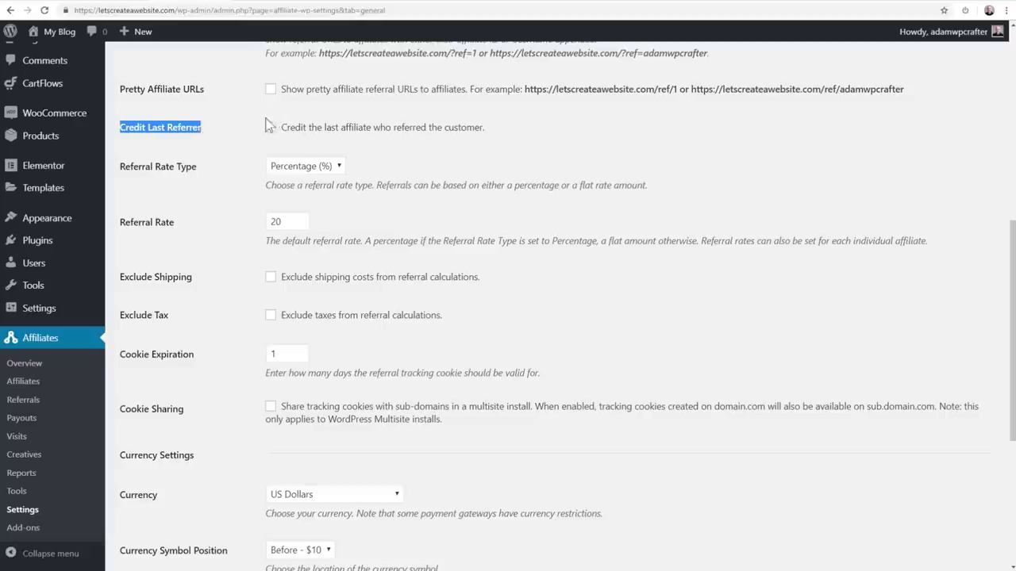
pyautogui.click(225, 152)
pyautogui.scroll(-1, 221, 165)
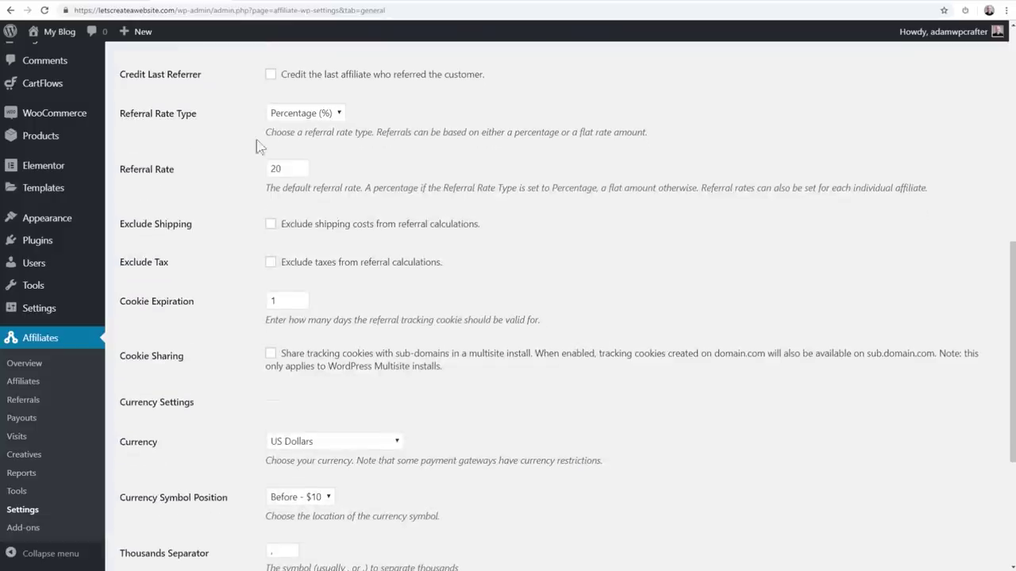
pyautogui.click(310, 116)
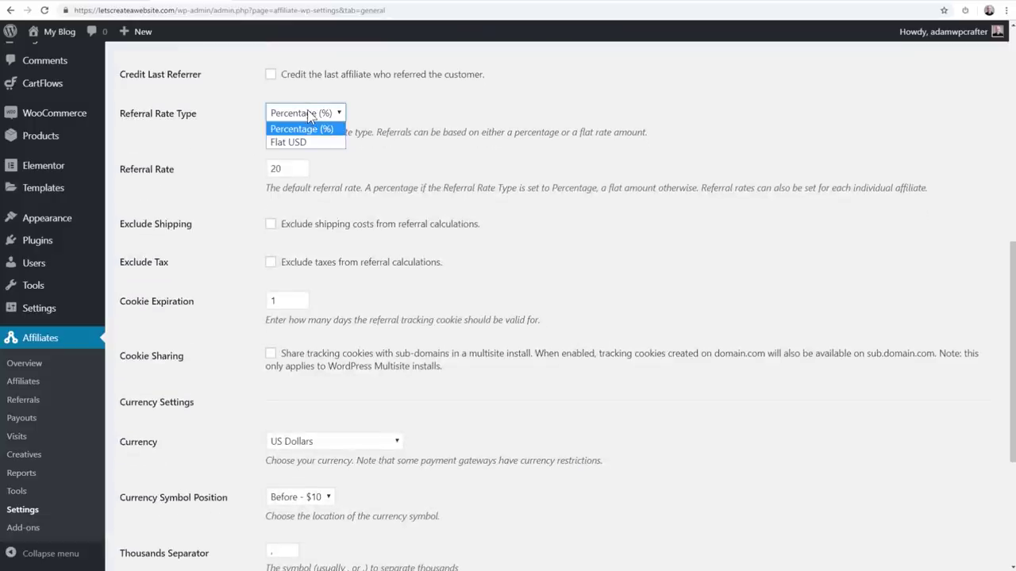
pyautogui.click(251, 143)
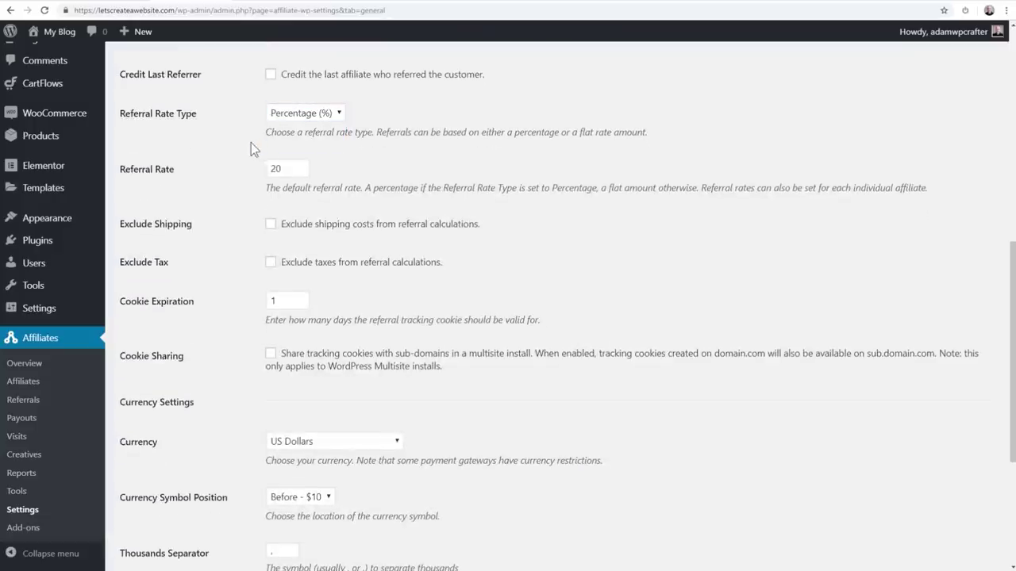
pyautogui.click(280, 165)
pyautogui.scroll(-2, 227, 249)
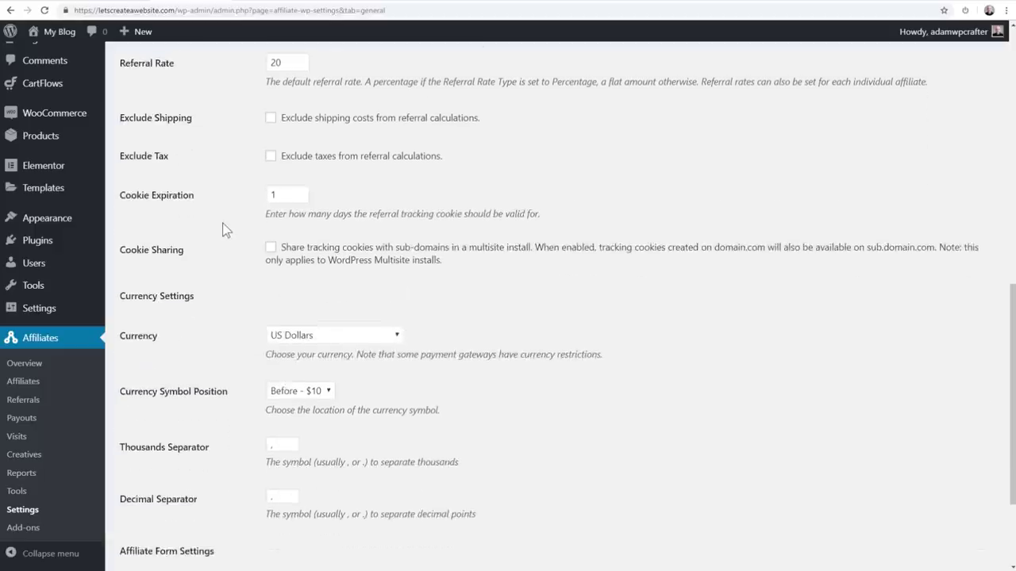
pyautogui.scroll(-1, 223, 230)
pyautogui.moveTo(204, 146); pyautogui.dragTo(136, 151)
pyautogui.click(287, 143)
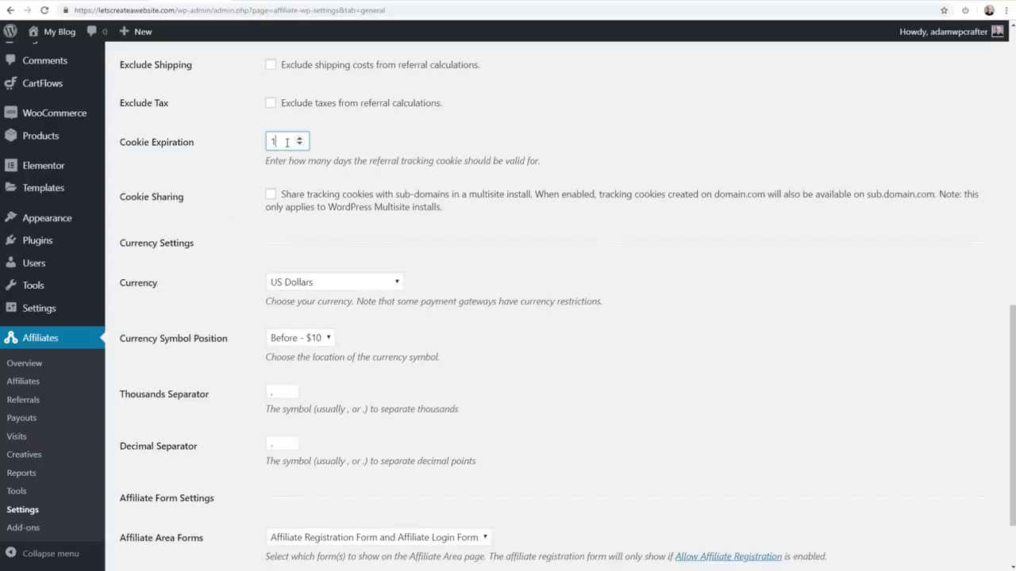
pyautogui.moveTo(280, 141); pyautogui.dragTo(254, 147)
pyautogui.write('20')
pyautogui.click(244, 187)
pyautogui.scroll(-3, 244, 193)
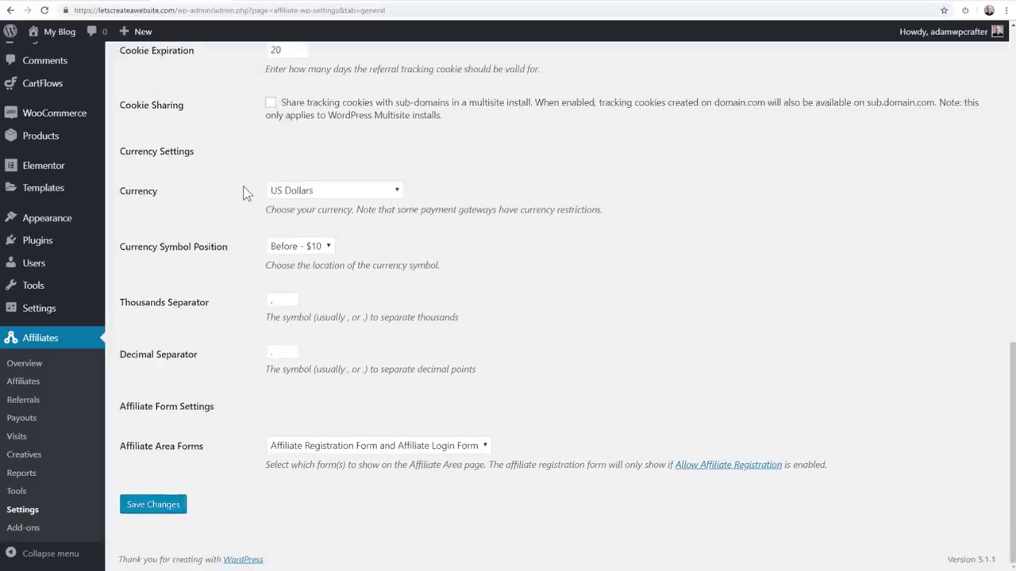
pyautogui.click(350, 449)
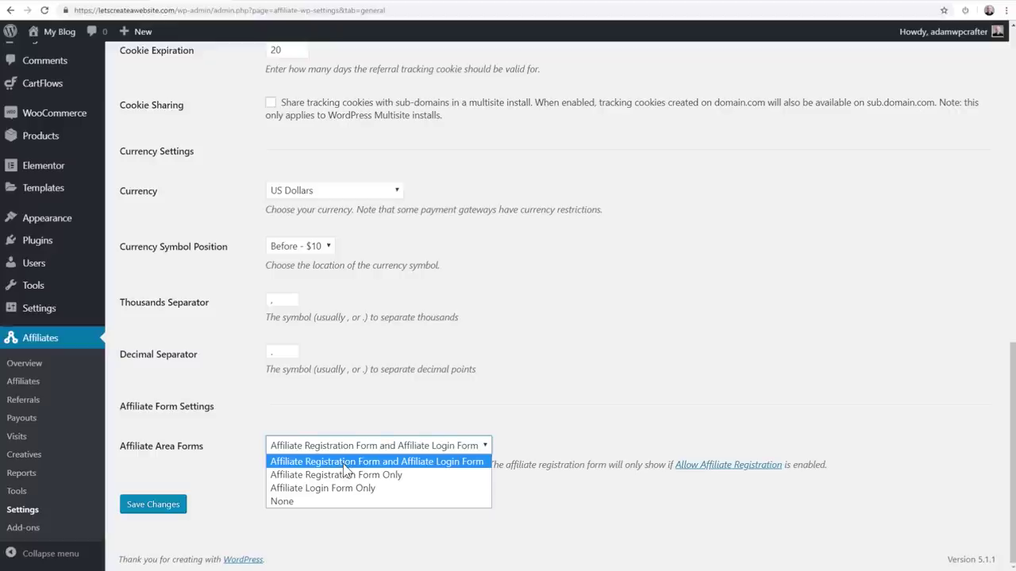
pyautogui.click(228, 440)
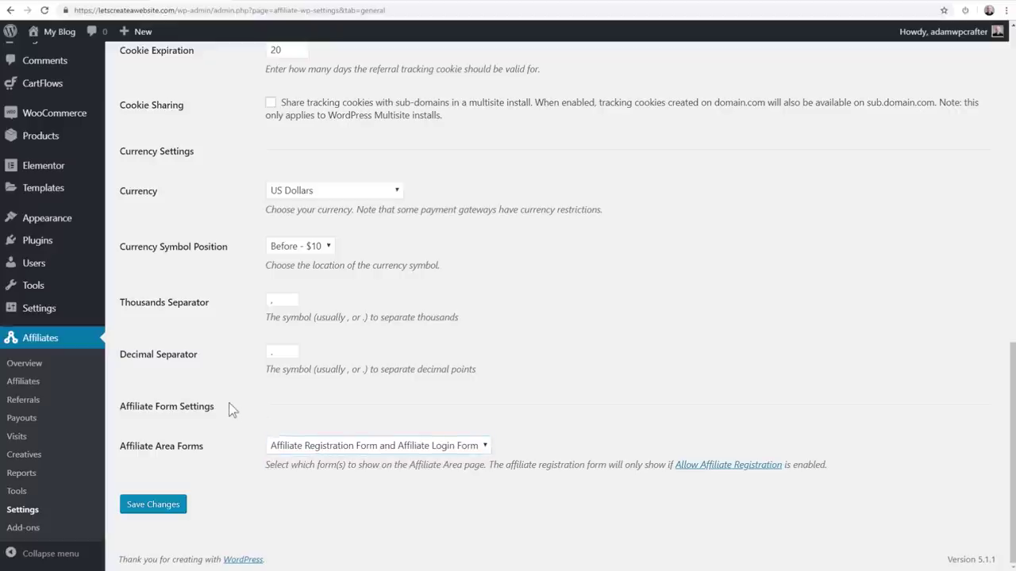
pyautogui.scroll(2, 229, 410)
pyautogui.scroll(-2, 229, 409)
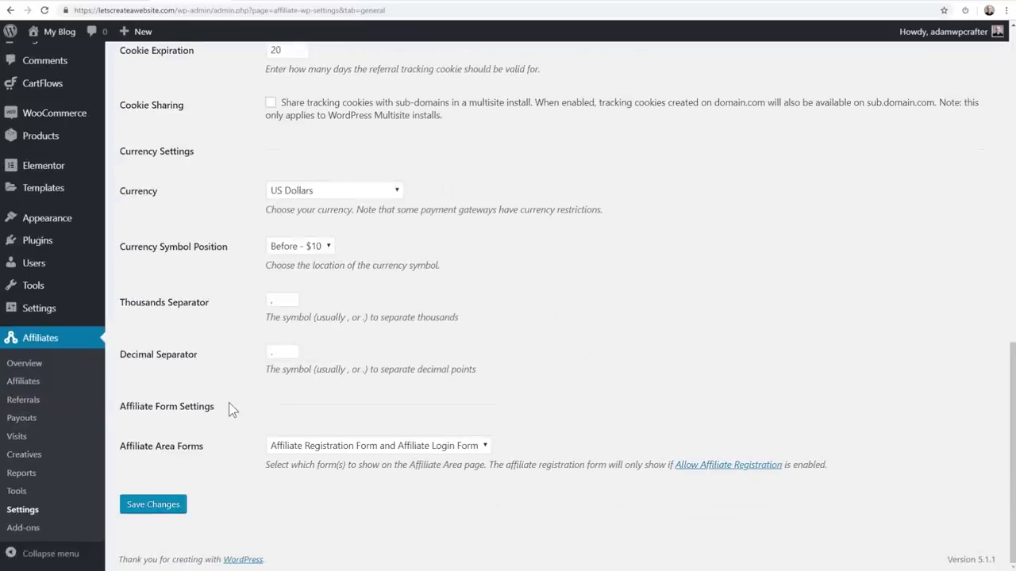
pyautogui.click(369, 447)
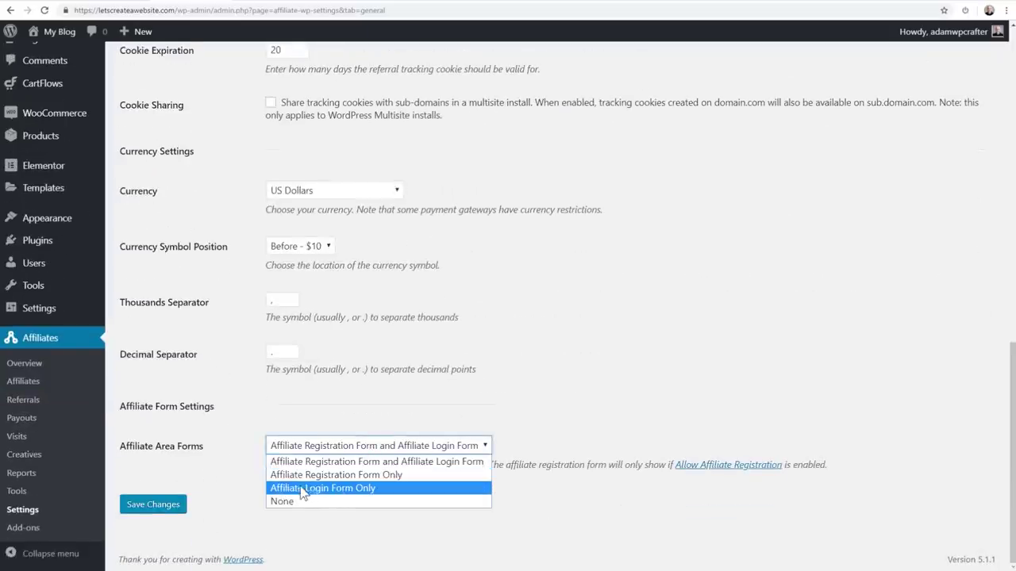
pyautogui.click(204, 452)
pyautogui.scroll(10, 226, 416)
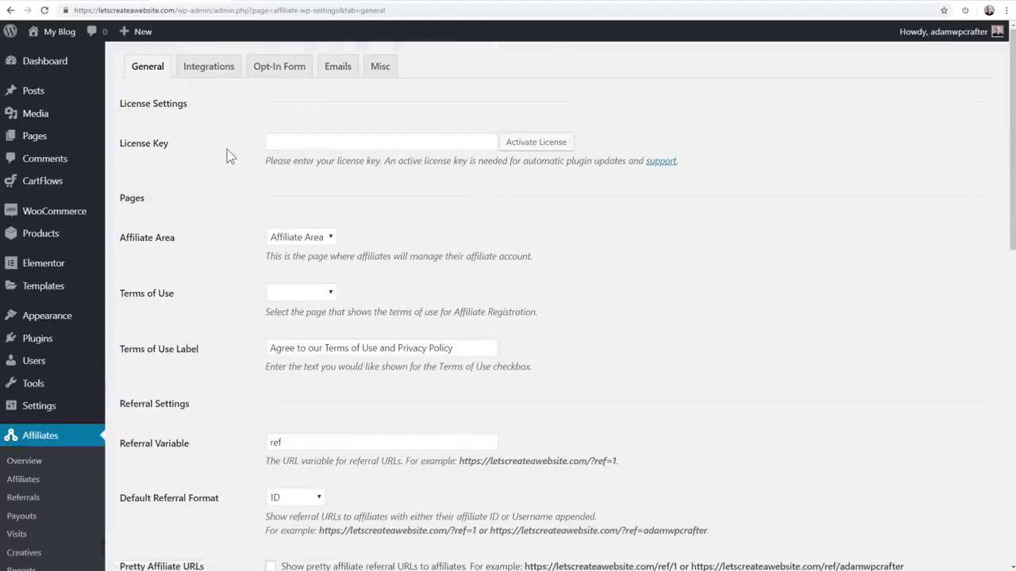
# Step: Show the Opt-In Form settings, leaving Platform on '(select one)' and status Pending
pyautogui.click(222, 71)
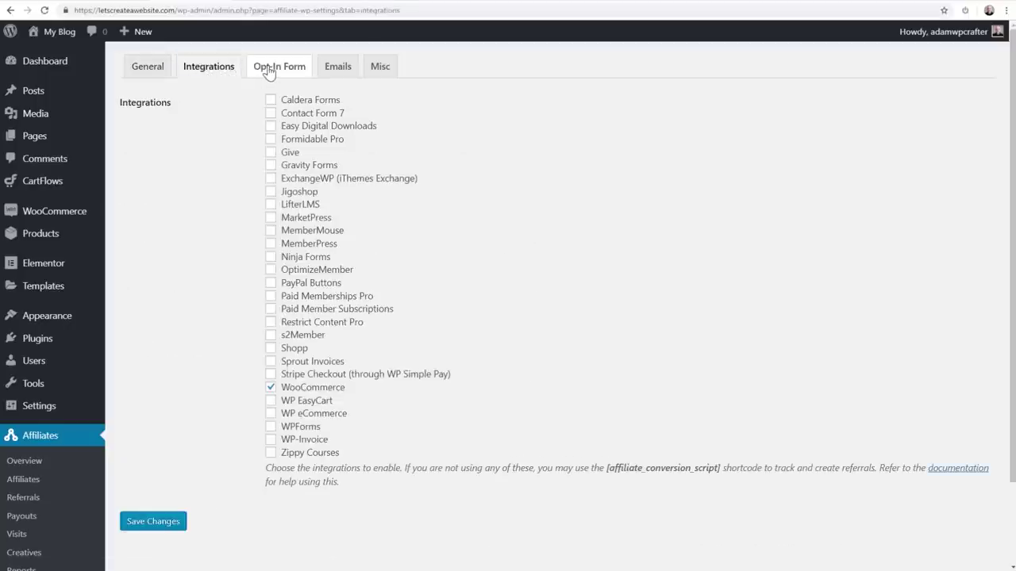
pyautogui.click(260, 70)
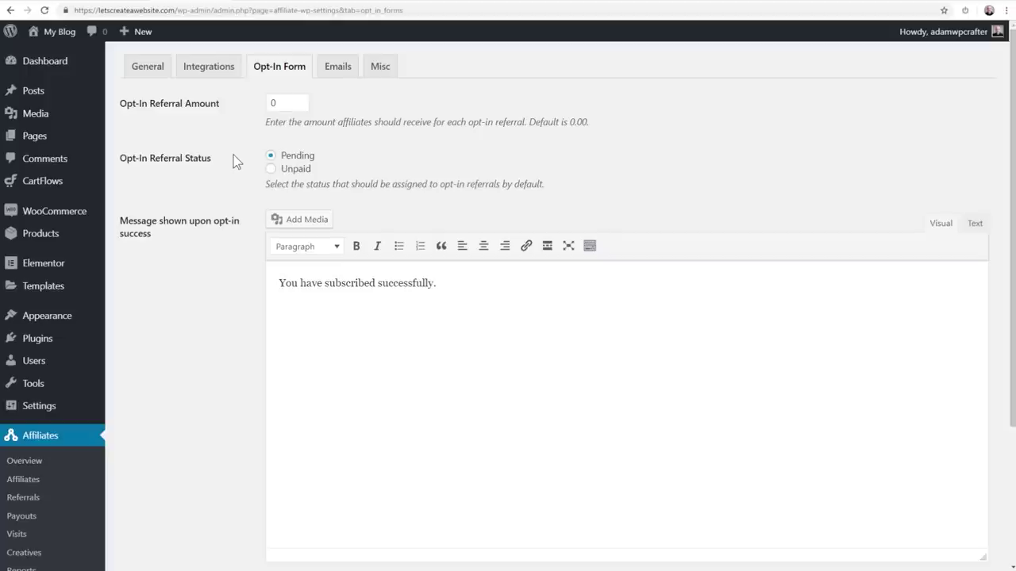
pyautogui.scroll(-3, 233, 161)
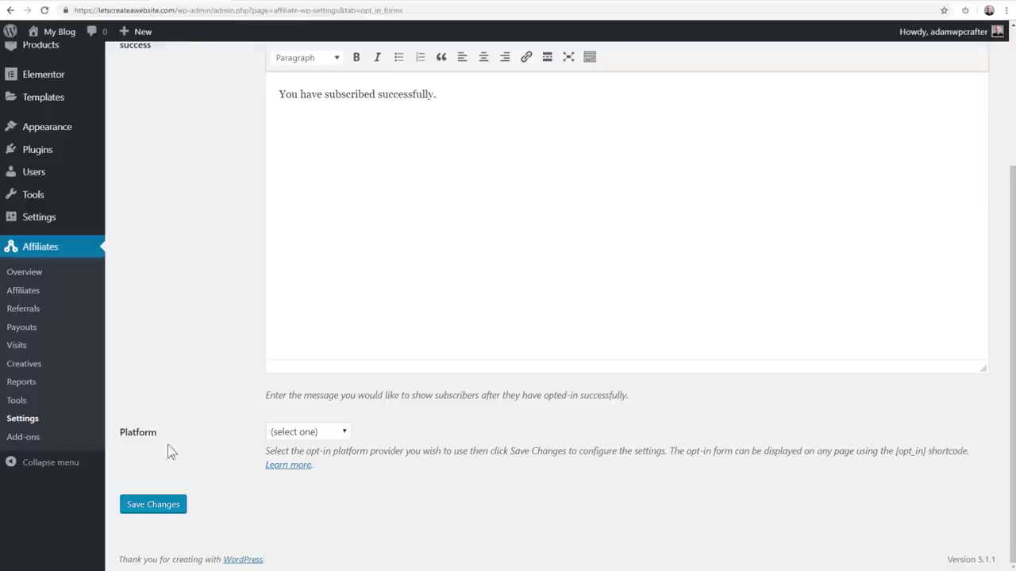
pyautogui.click(301, 435)
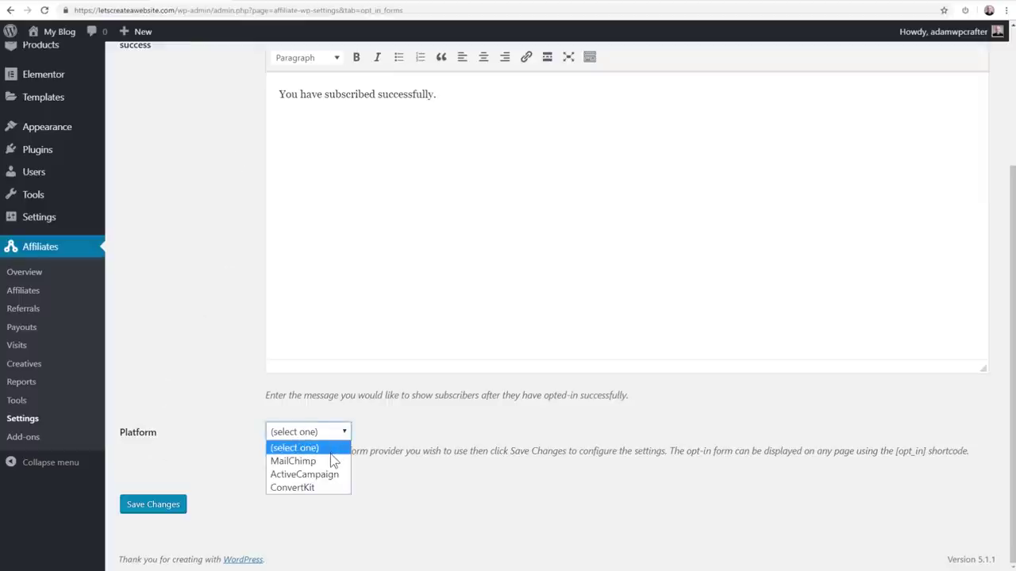
pyautogui.click(234, 434)
pyautogui.scroll(3, 213, 401)
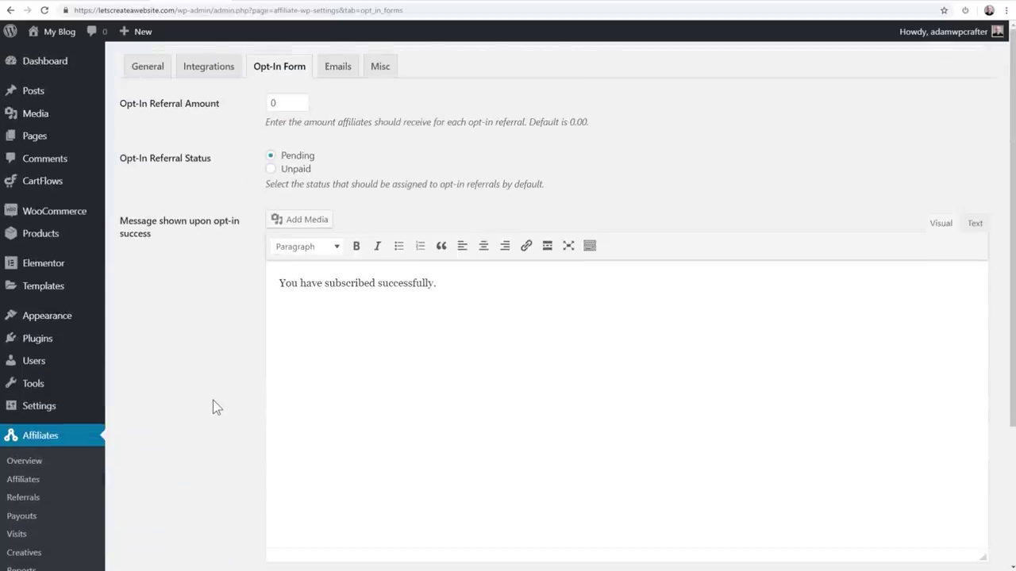
# Step: Open the Emails settings, keep Default Template and review the From Name and sender email
pyautogui.click(336, 76)
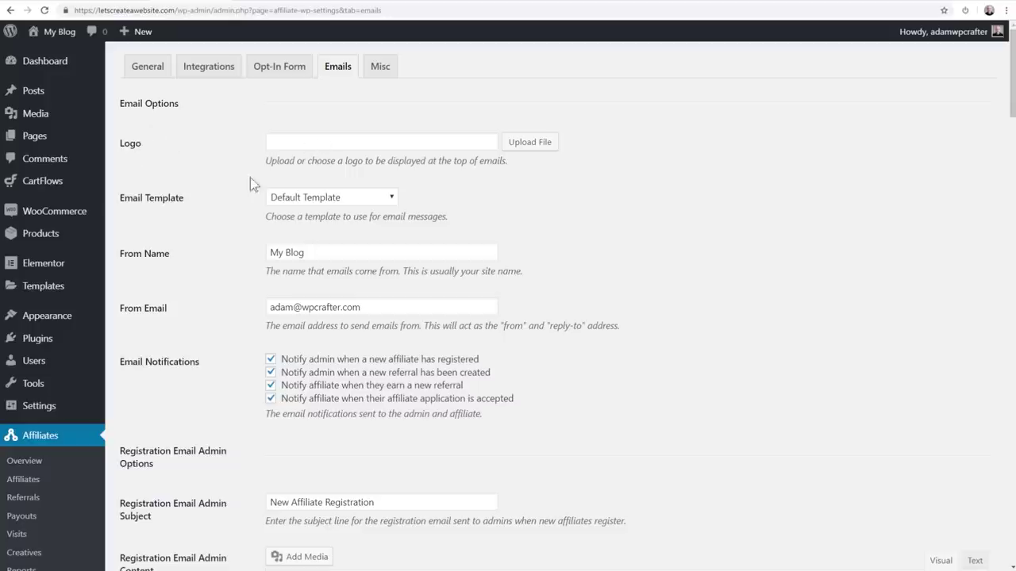
pyautogui.click(299, 199)
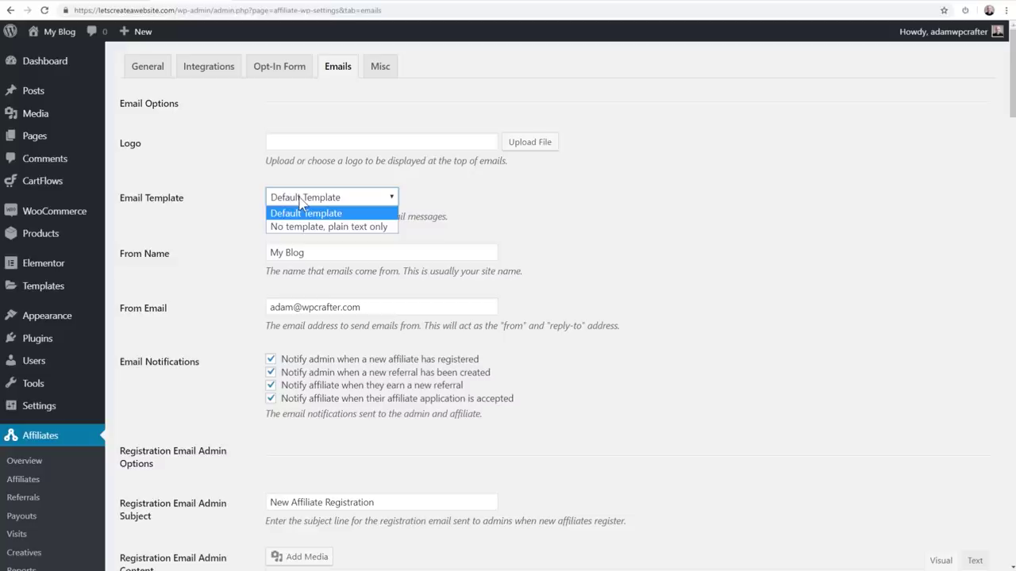
pyautogui.click(249, 218)
pyautogui.scroll(-1, 246, 211)
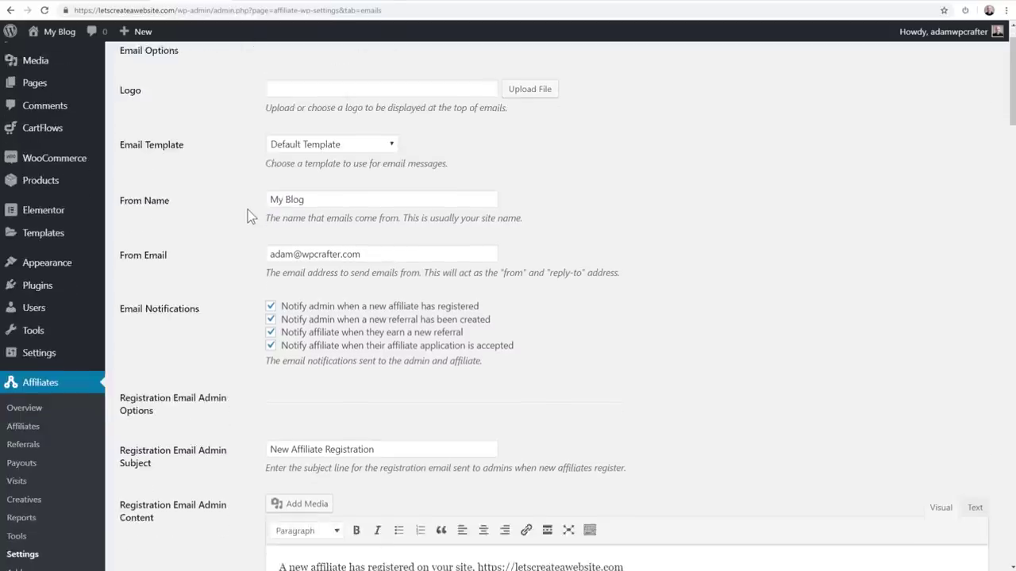
pyautogui.moveTo(324, 199); pyautogui.dragTo(265, 199)
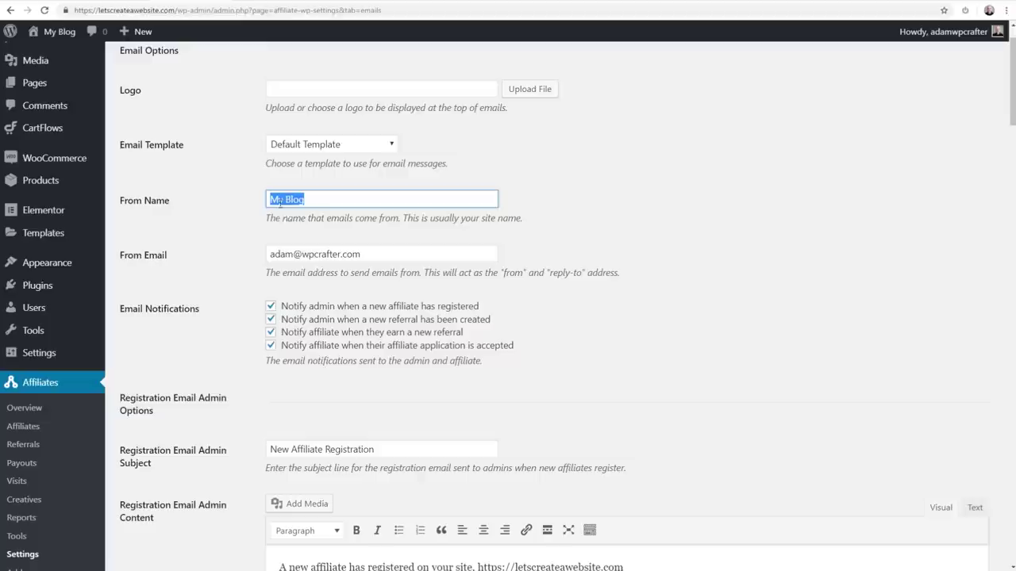
pyautogui.moveTo(376, 256); pyautogui.dragTo(240, 262)
pyautogui.click(234, 250)
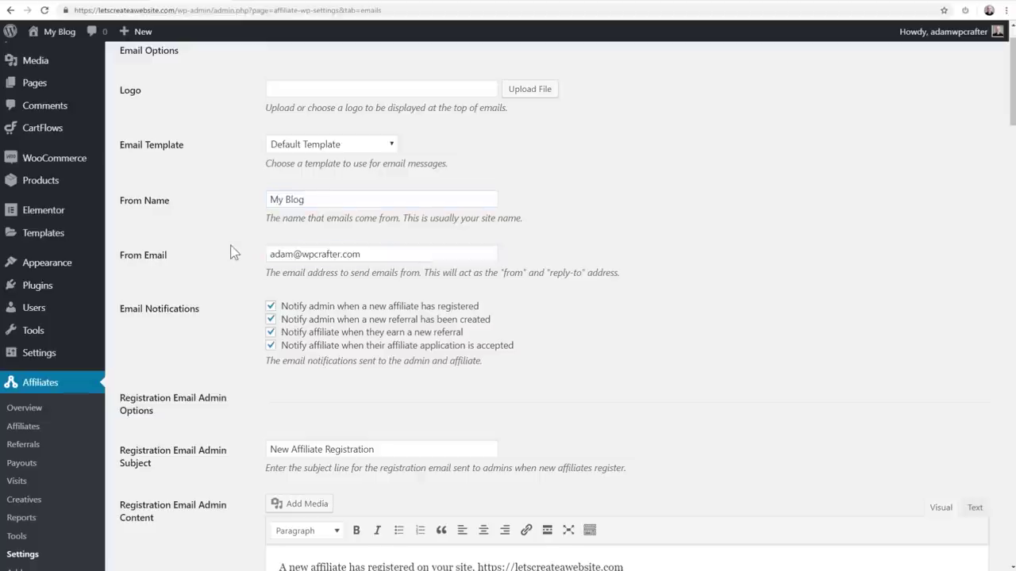
# Step: Review the template tags help text and the 'Referral Earned!' notification subject
pyautogui.scroll(-2, 234, 251)
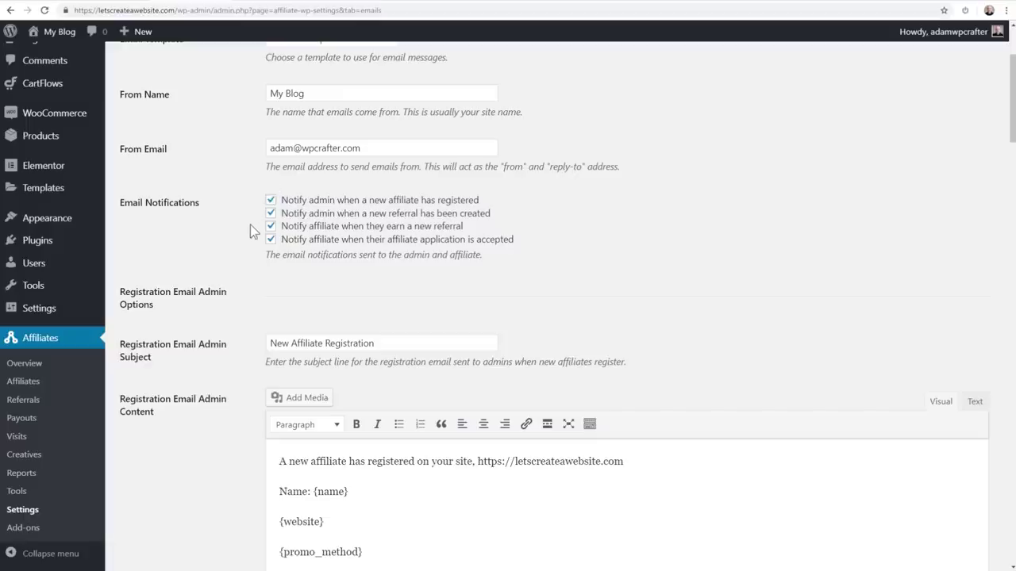
pyautogui.scroll(-3, 250, 224)
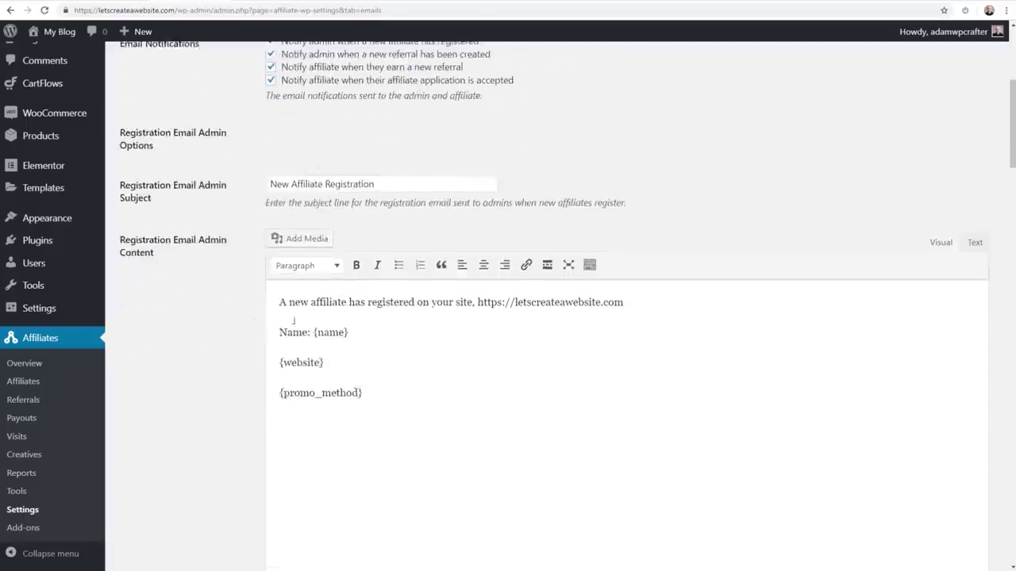
pyautogui.scroll(-1, 221, 204)
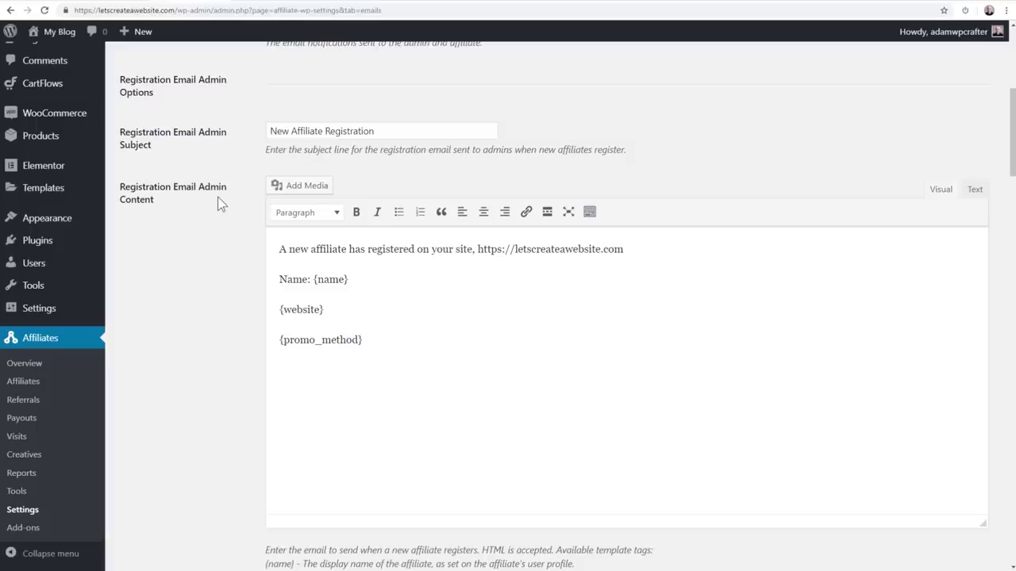
pyautogui.scroll(-3, 218, 197)
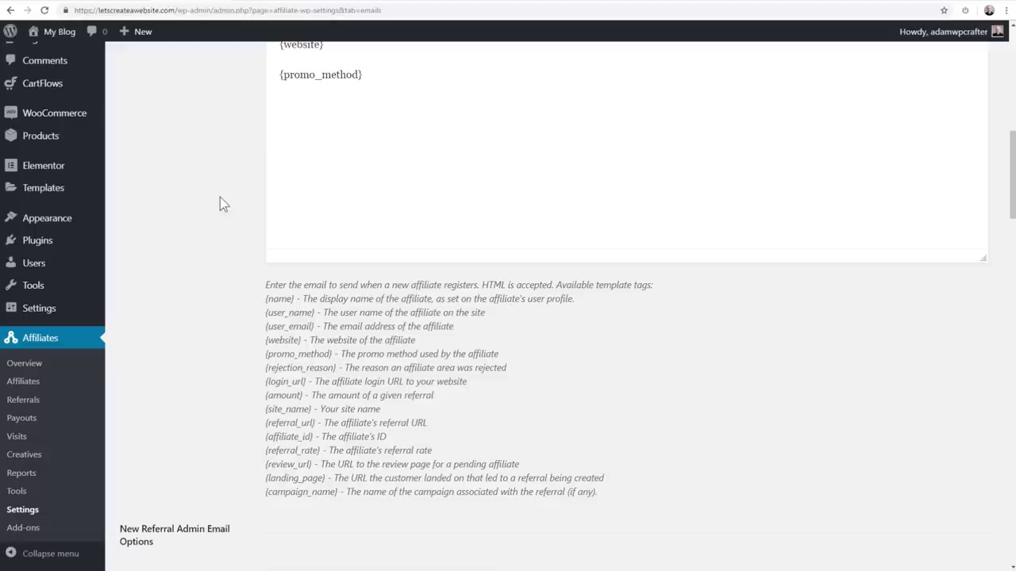
pyautogui.moveTo(265, 284); pyautogui.dragTo(544, 491)
pyautogui.scroll(3, 370, 345)
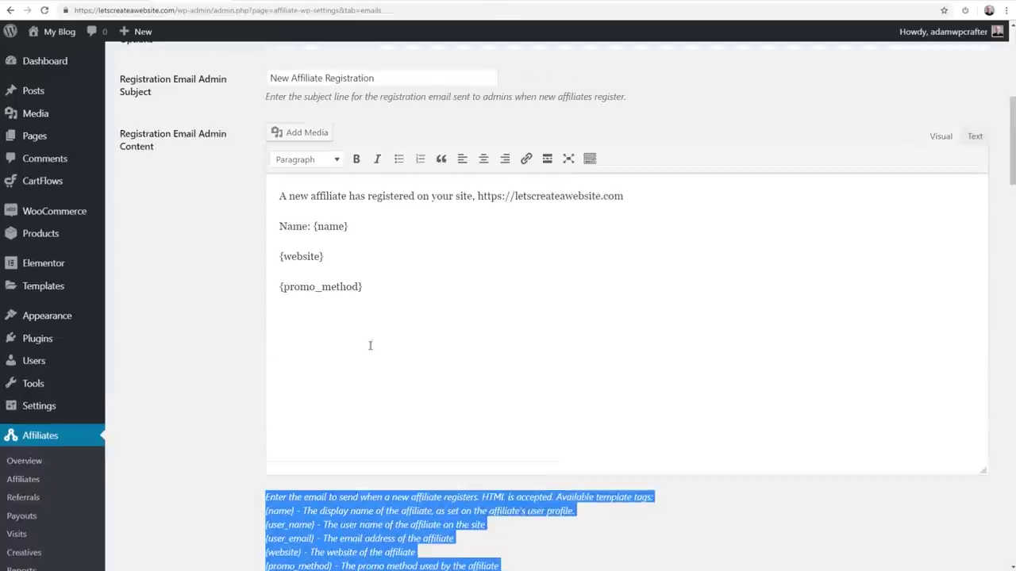
pyautogui.scroll(-5, 214, 262)
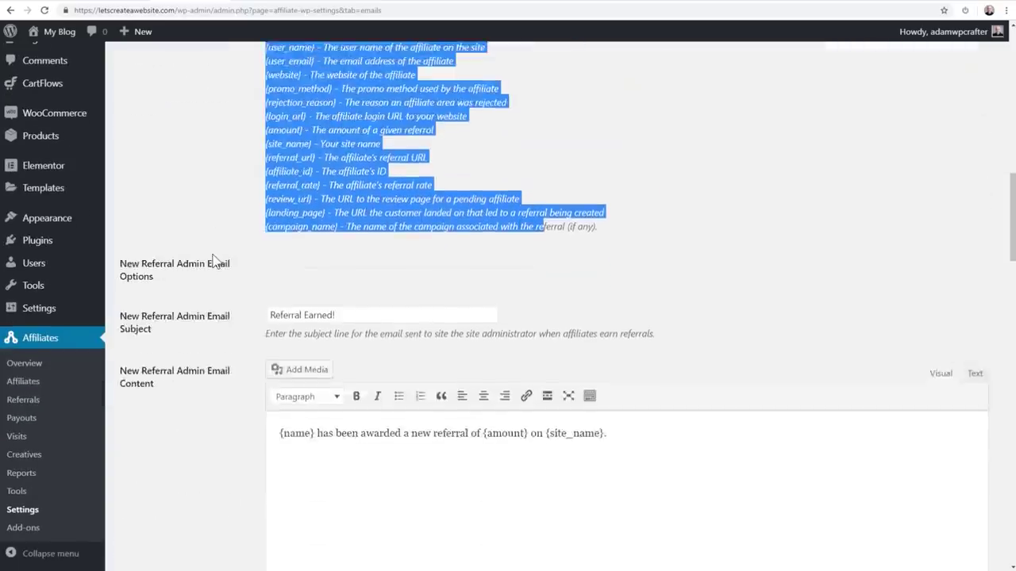
pyautogui.scroll(-1, 215, 262)
pyautogui.click(215, 256)
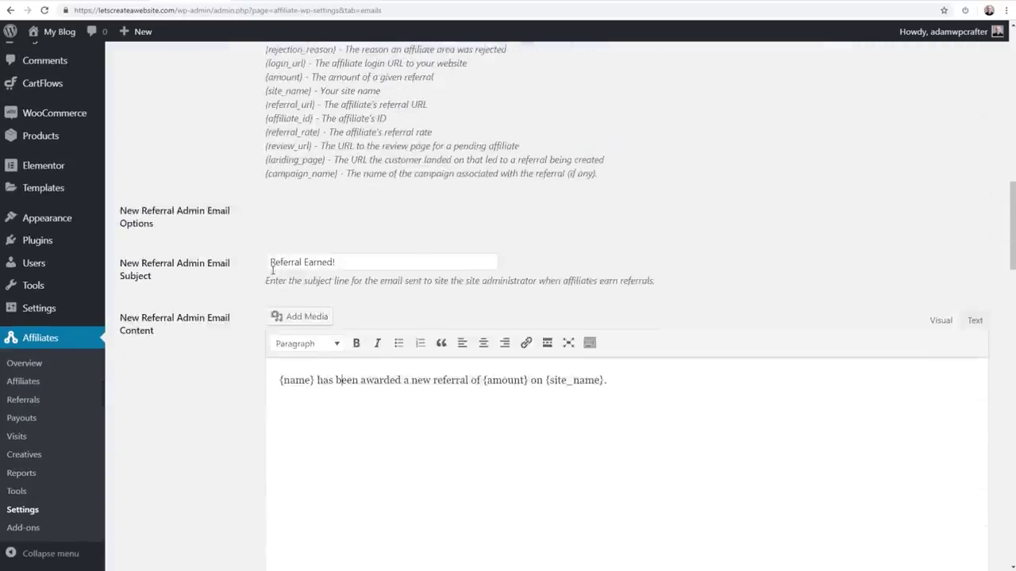
pyautogui.moveTo(270, 262); pyautogui.dragTo(342, 263)
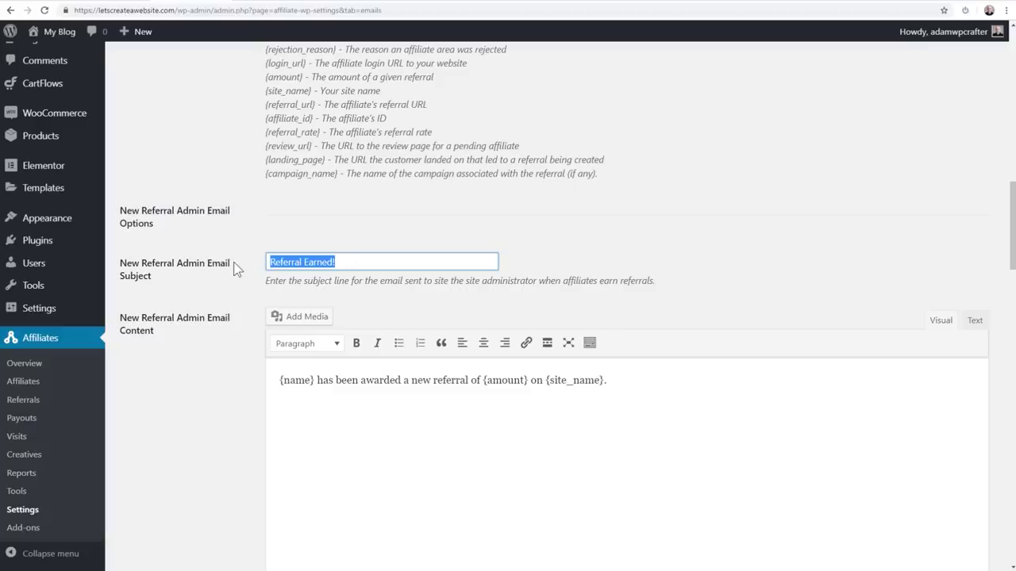
# Step: Review the remaining notification emails' subjects and content, then return to the top
pyautogui.scroll(-1, 234, 268)
pyautogui.scroll(-10, 234, 268)
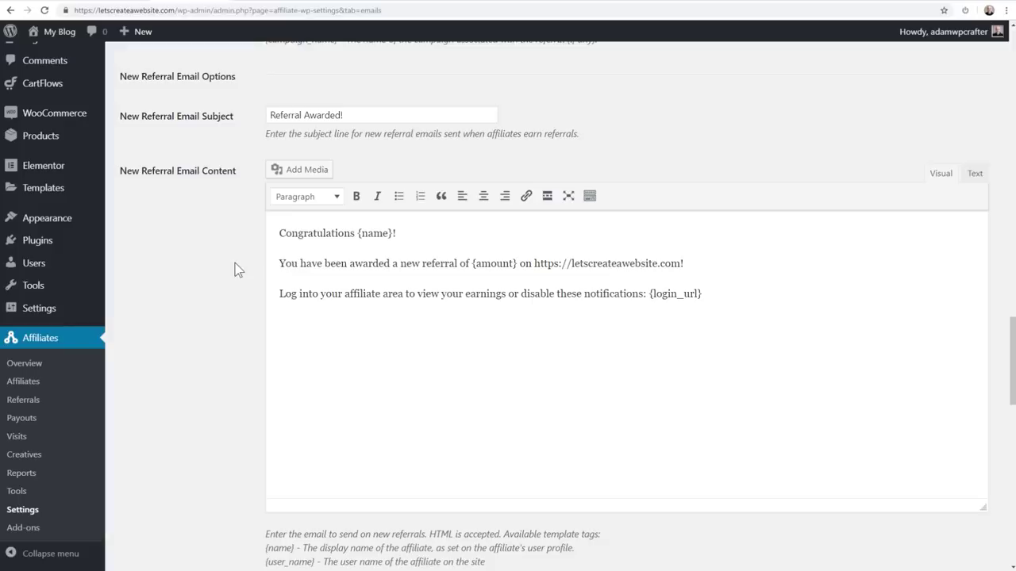
pyautogui.scroll(-1, 238, 272)
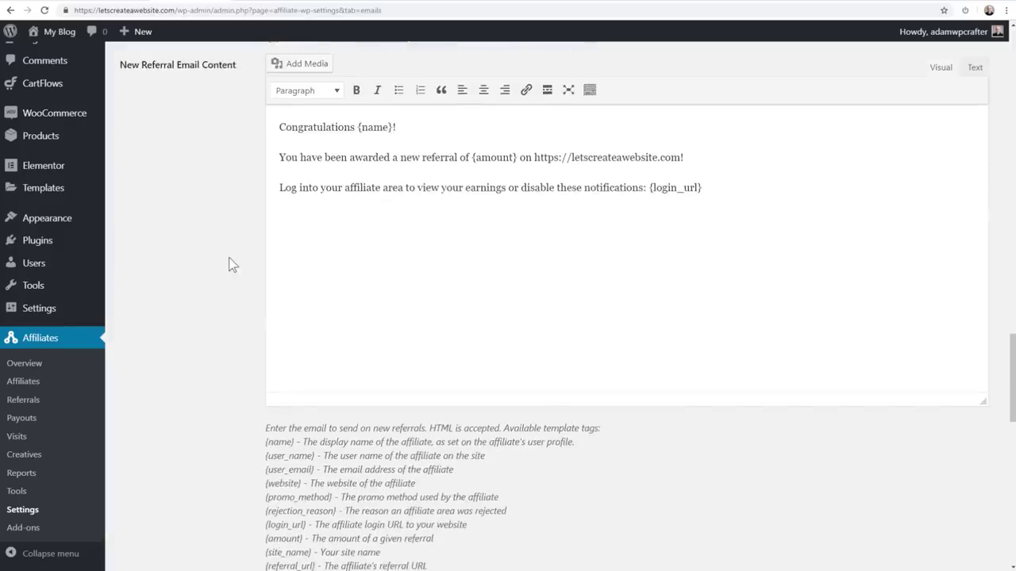
pyautogui.scroll(-5, 230, 264)
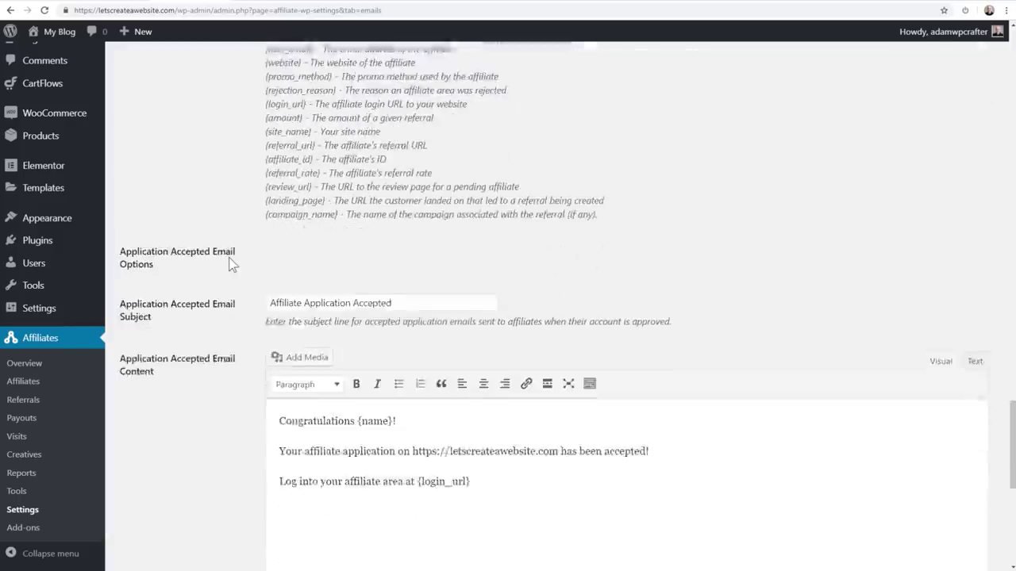
pyautogui.scroll(-1, 228, 257)
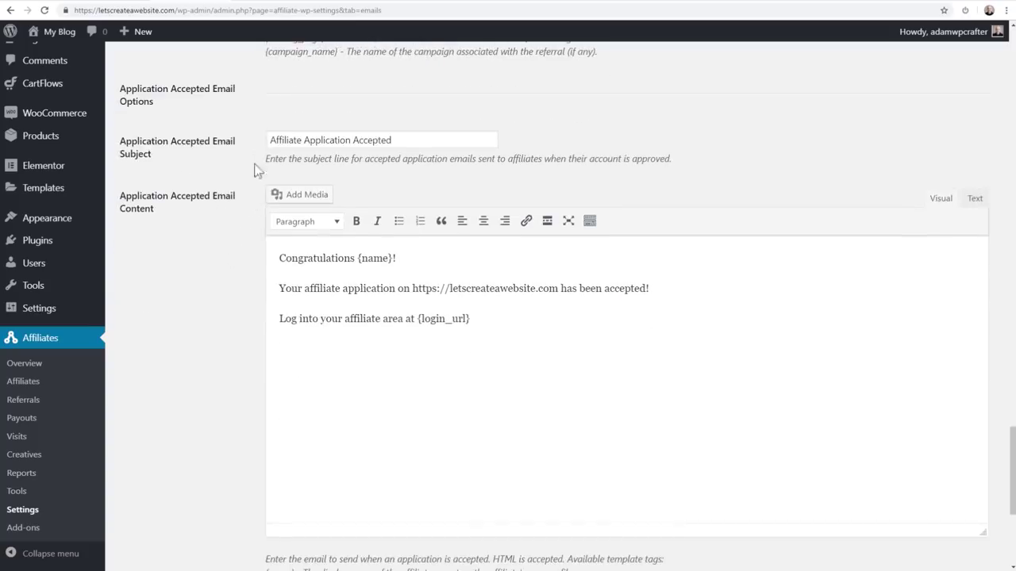
pyautogui.moveTo(269, 140); pyautogui.dragTo(442, 138)
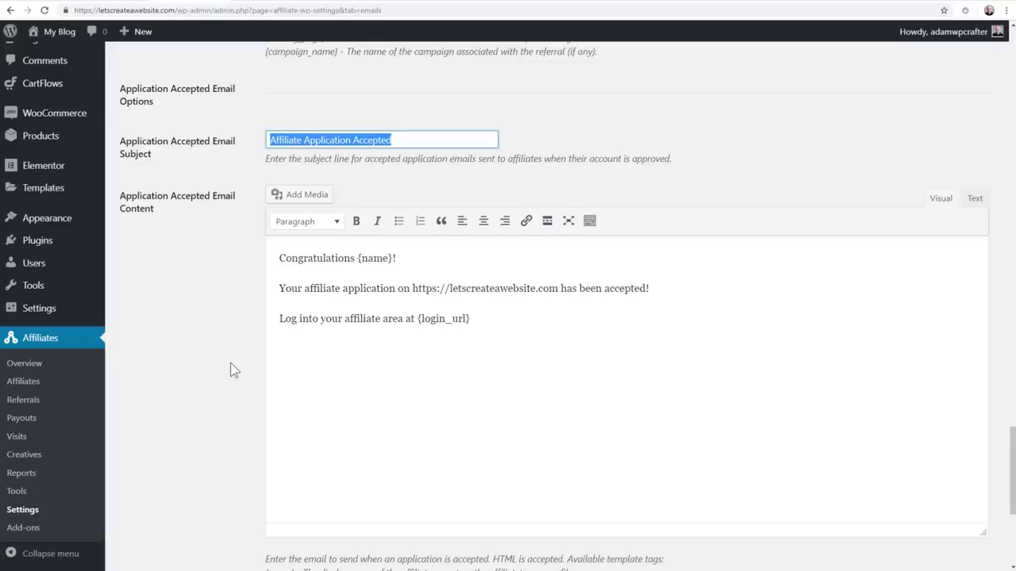
pyautogui.scroll(-1, 232, 365)
pyautogui.scroll(-3, 253, 284)
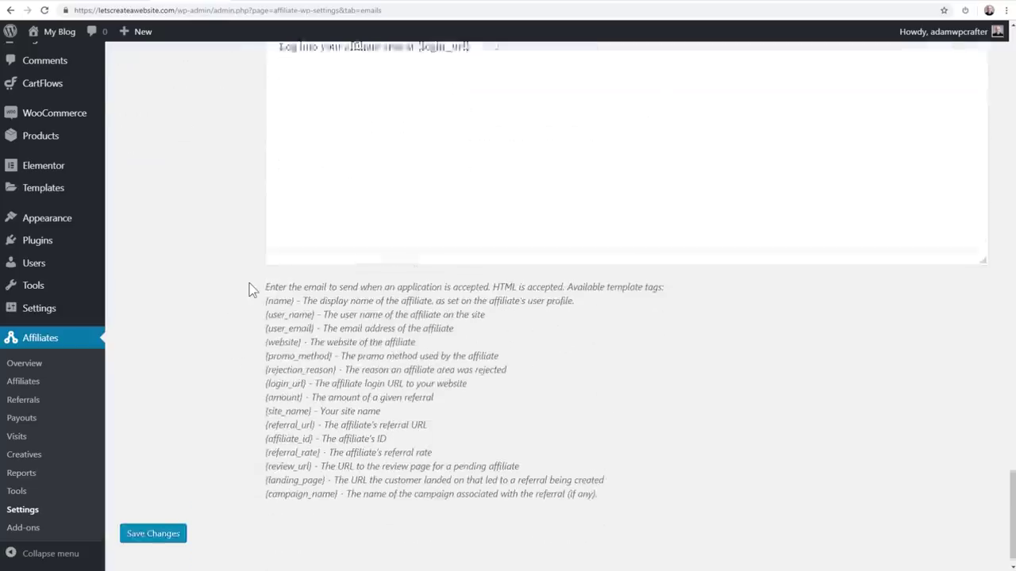
pyautogui.scroll(10, 249, 284)
pyautogui.scroll(15, 249, 283)
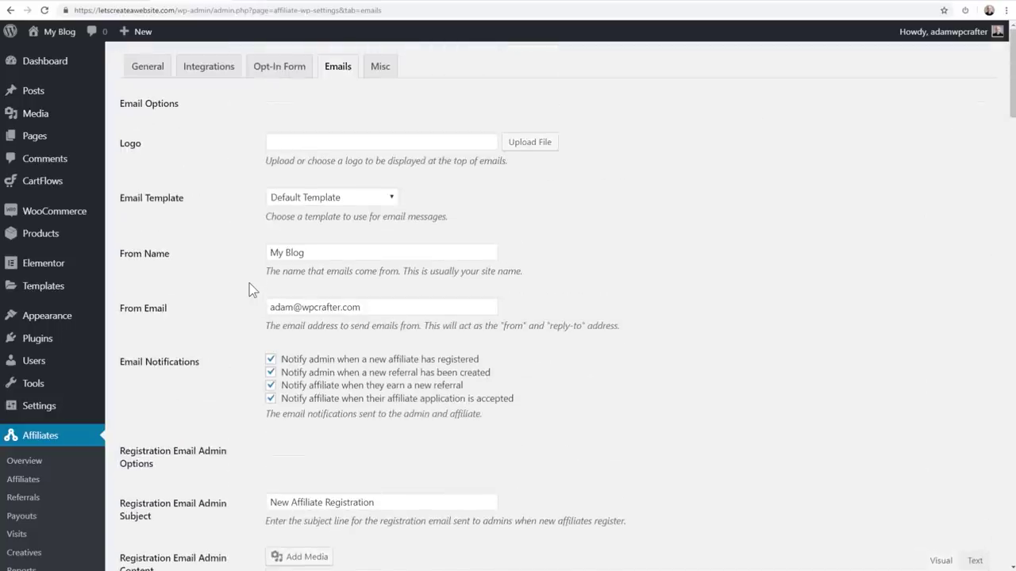
# Step: Open the Misc settings and leave Require Approval unchecked after toggling it
pyautogui.click(379, 69)
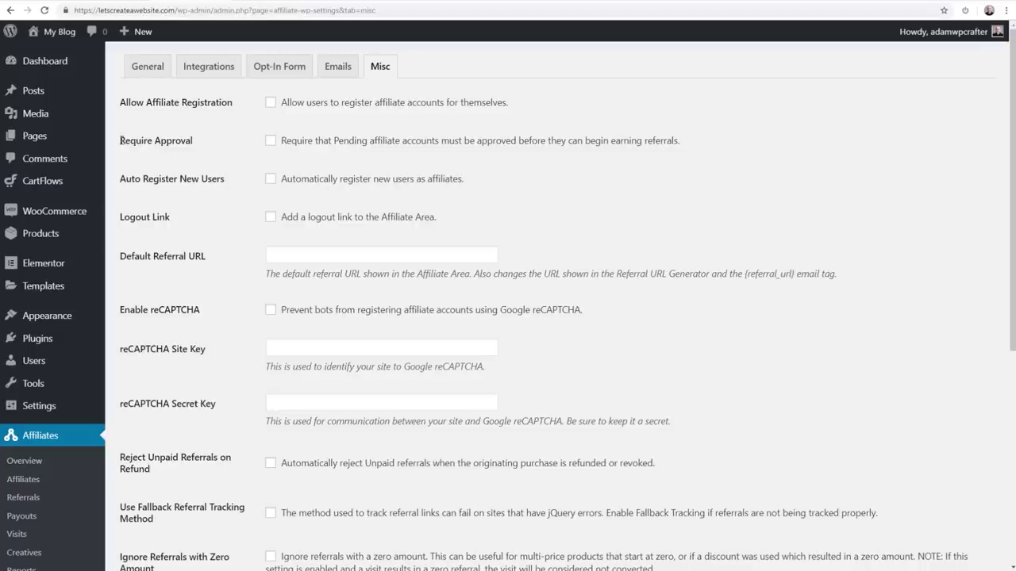
pyautogui.moveTo(120, 141); pyautogui.dragTo(193, 141)
pyautogui.click(271, 140)
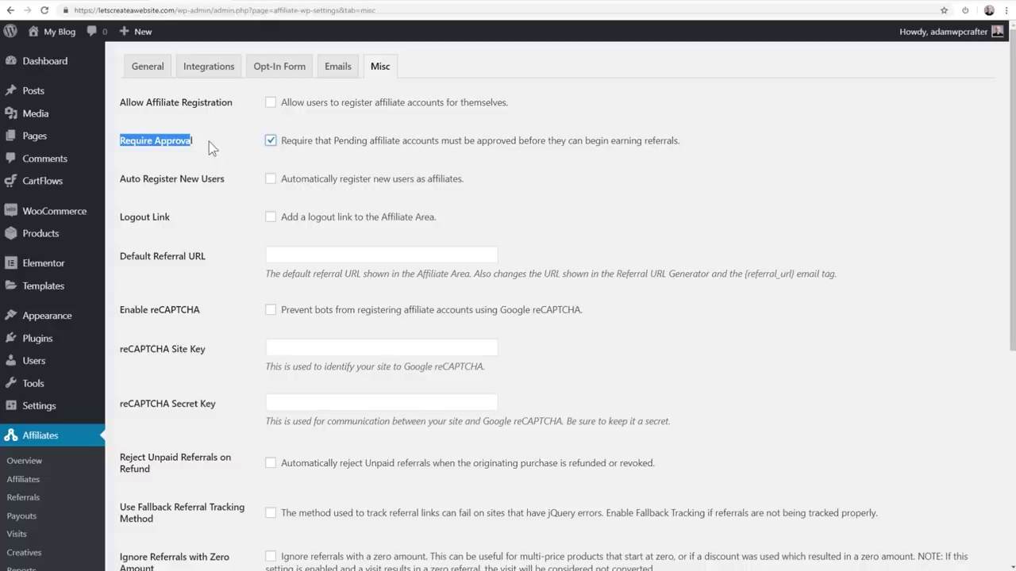
pyautogui.click(214, 144)
pyautogui.click(270, 141)
pyautogui.moveTo(193, 141); pyautogui.dragTo(119, 141)
pyautogui.scroll(-1, 238, 164)
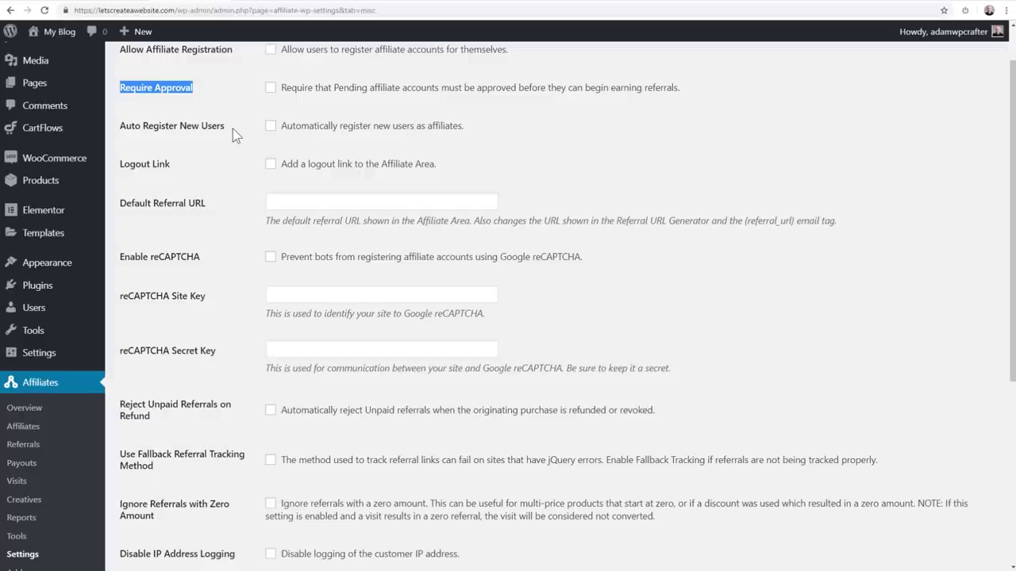
pyautogui.click(247, 135)
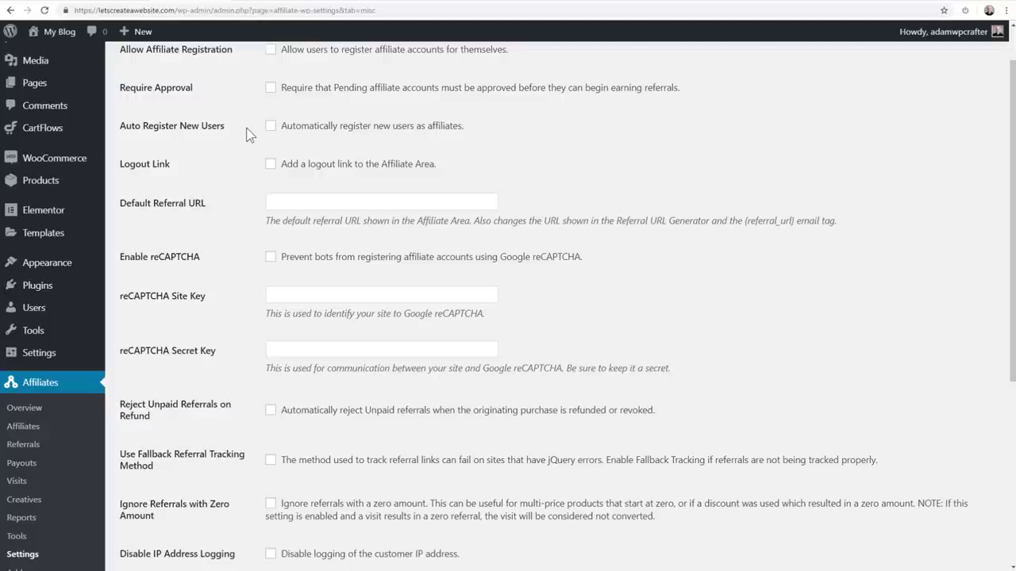
# Step: Tick Remove Data on Uninstall so AffiliateWP data is deleted on removal
pyautogui.scroll(-1, 230, 158)
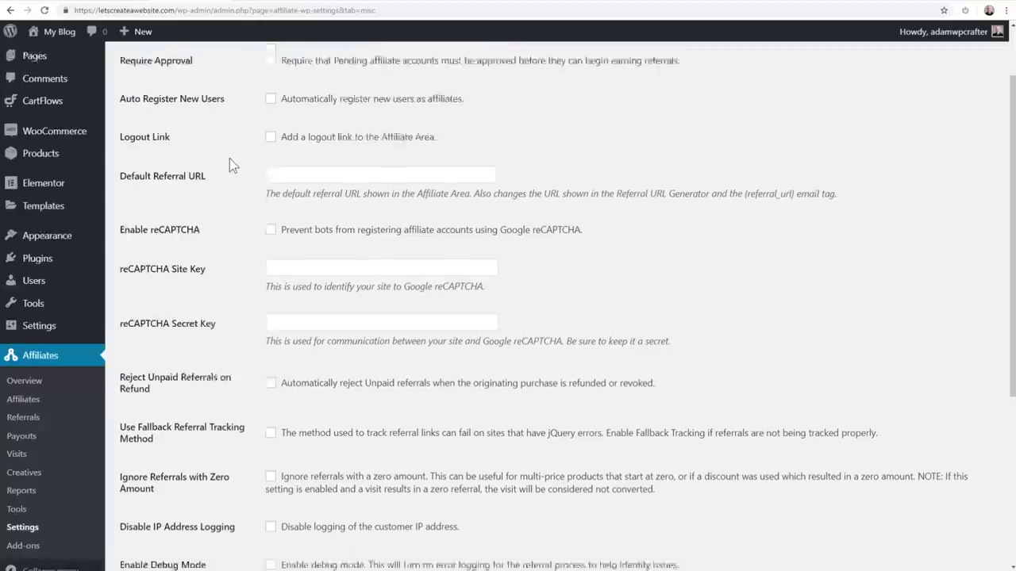
pyautogui.scroll(-3, 229, 158)
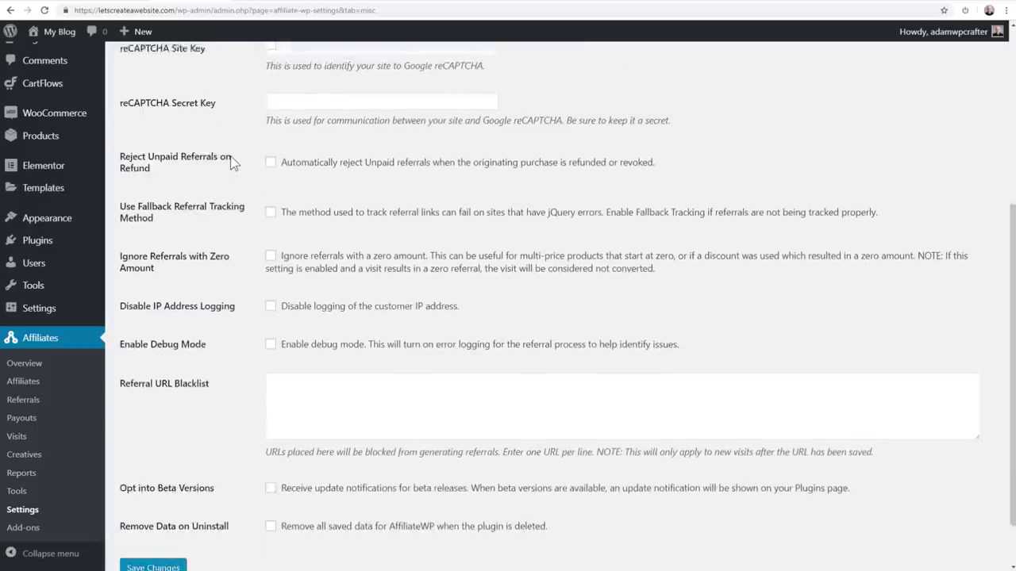
pyautogui.scroll(-1, 231, 163)
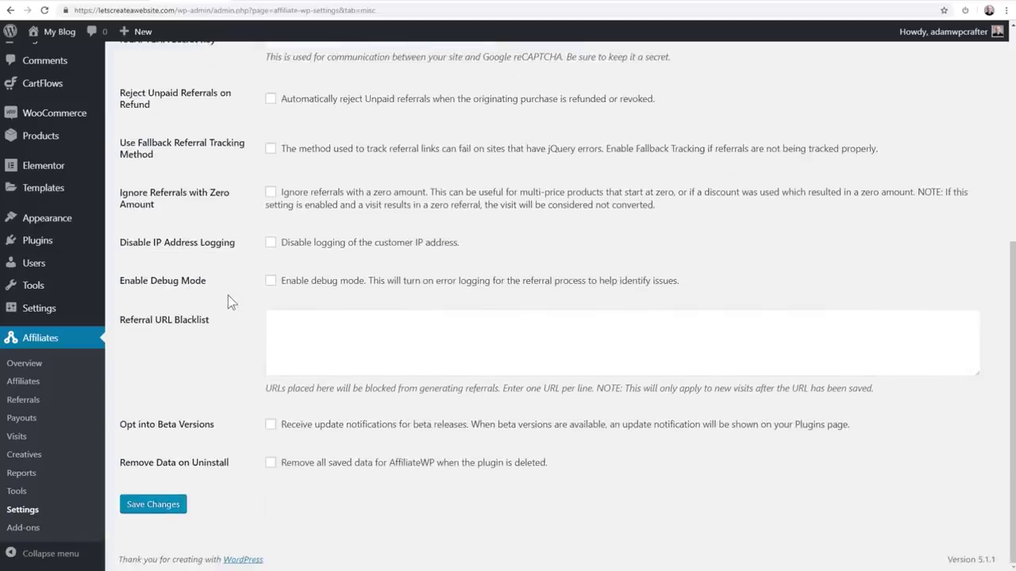
pyautogui.click(270, 464)
pyautogui.moveTo(235, 468); pyautogui.dragTo(121, 468)
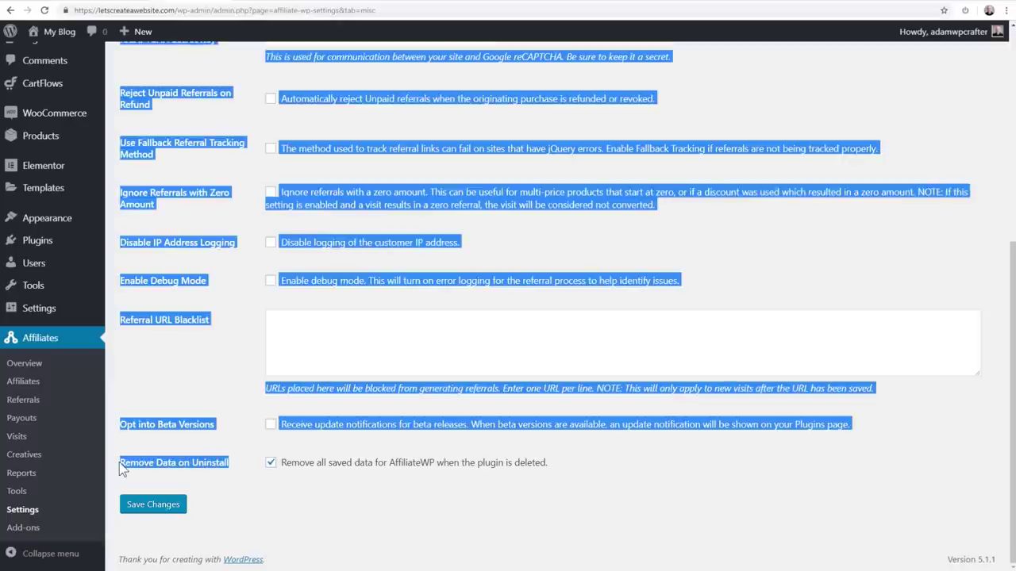
pyautogui.click(151, 476)
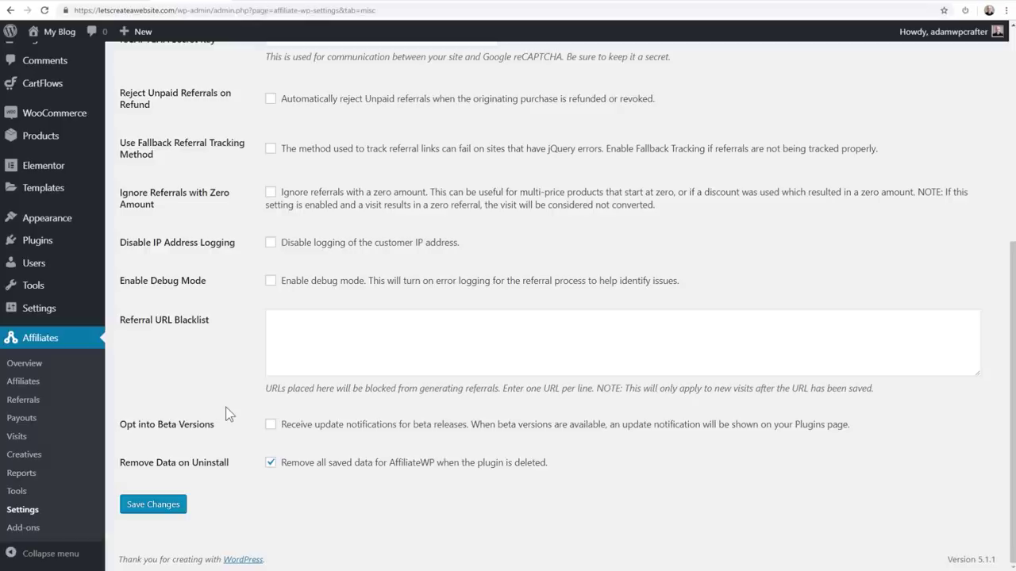
pyautogui.scroll(5, 226, 413)
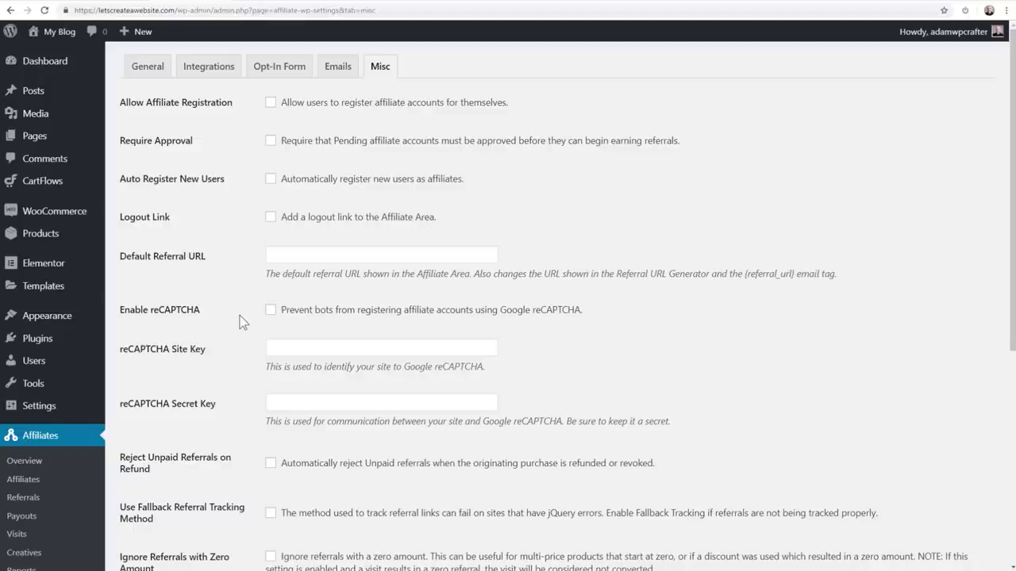
pyautogui.scroll(-4, 242, 317)
# Step: Browse the Tools Migration Assistant's WP Affiliate and Affiliates Pro migration tools
pyautogui.click(18, 490)
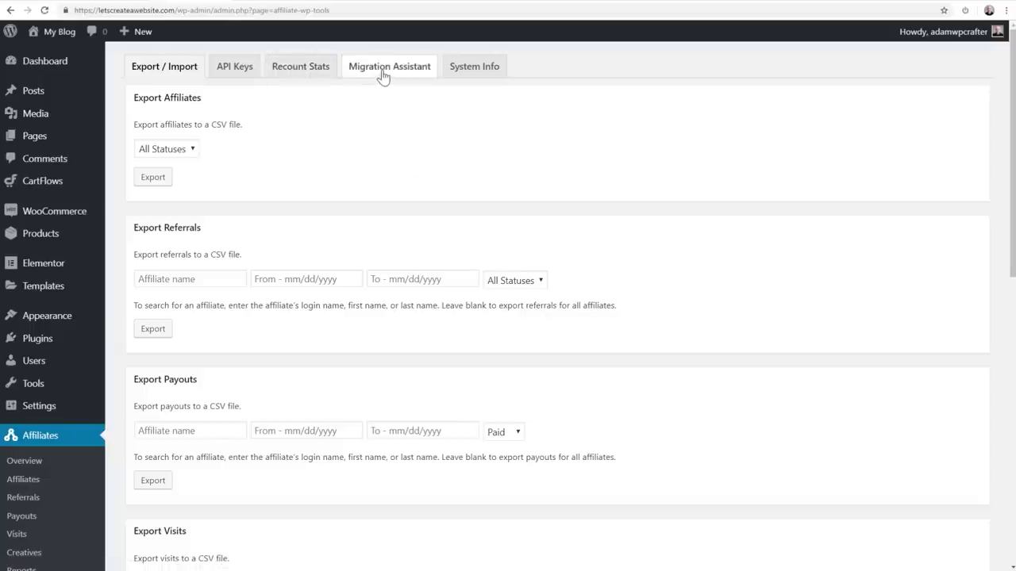
pyautogui.click(384, 74)
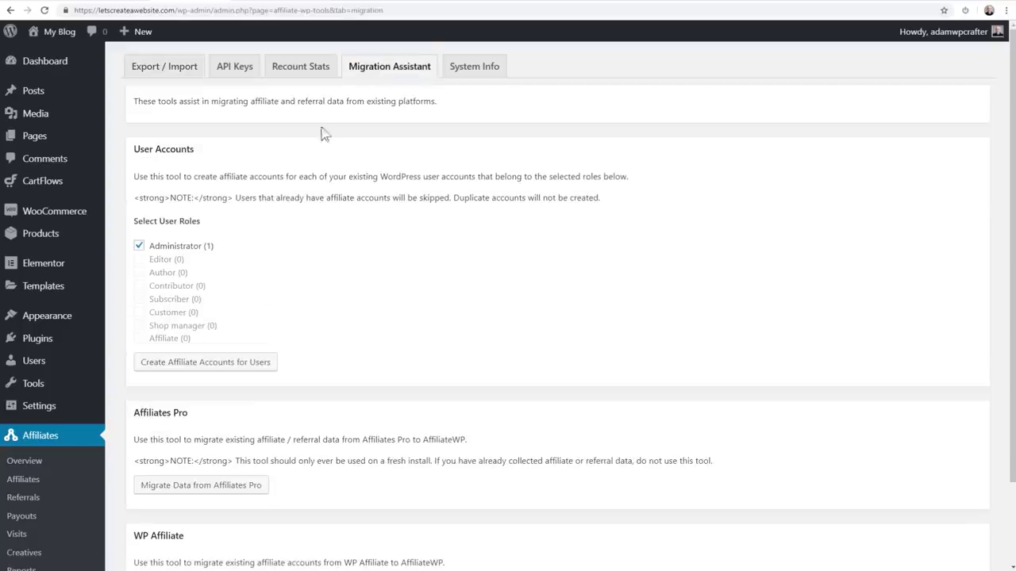
pyautogui.scroll(-2, 305, 230)
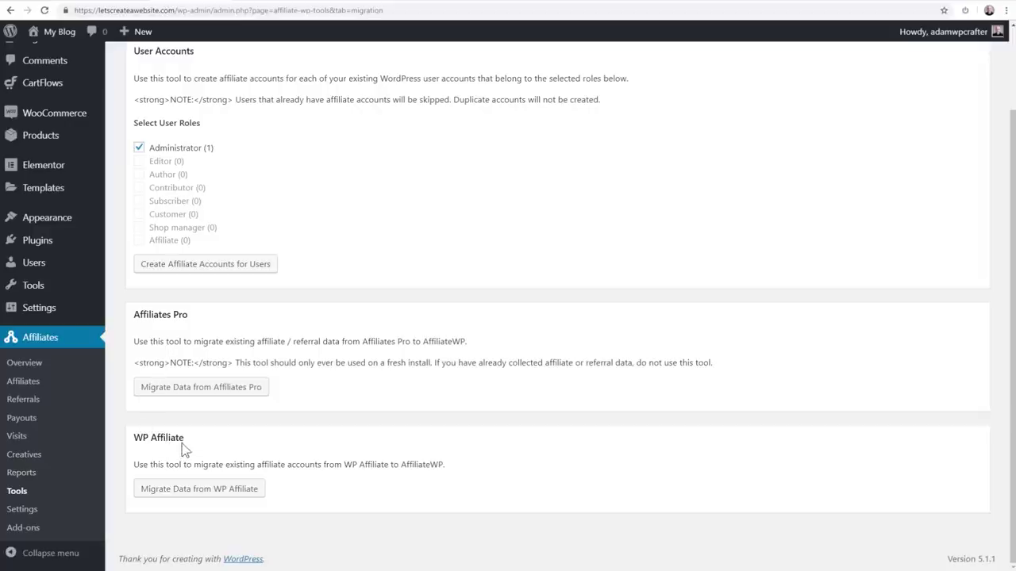
pyautogui.moveTo(184, 443); pyautogui.dragTo(136, 448)
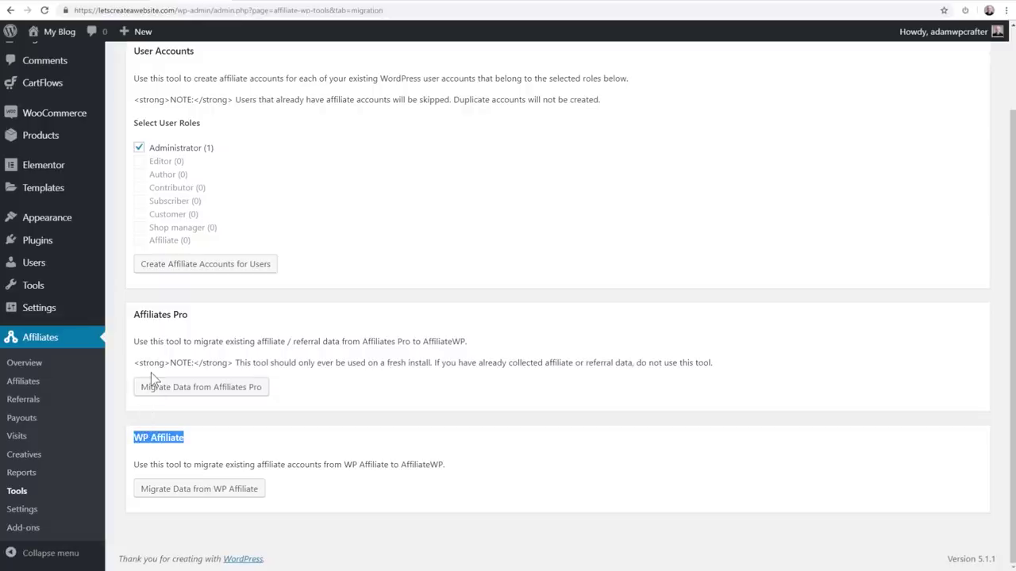
pyautogui.moveTo(191, 317); pyautogui.dragTo(147, 318)
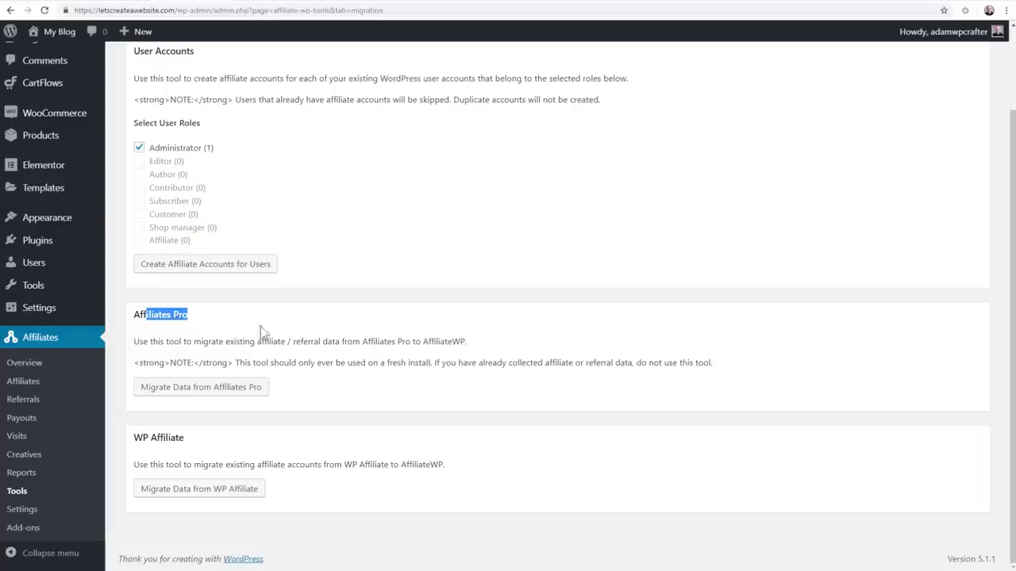
pyautogui.scroll(2, 302, 326)
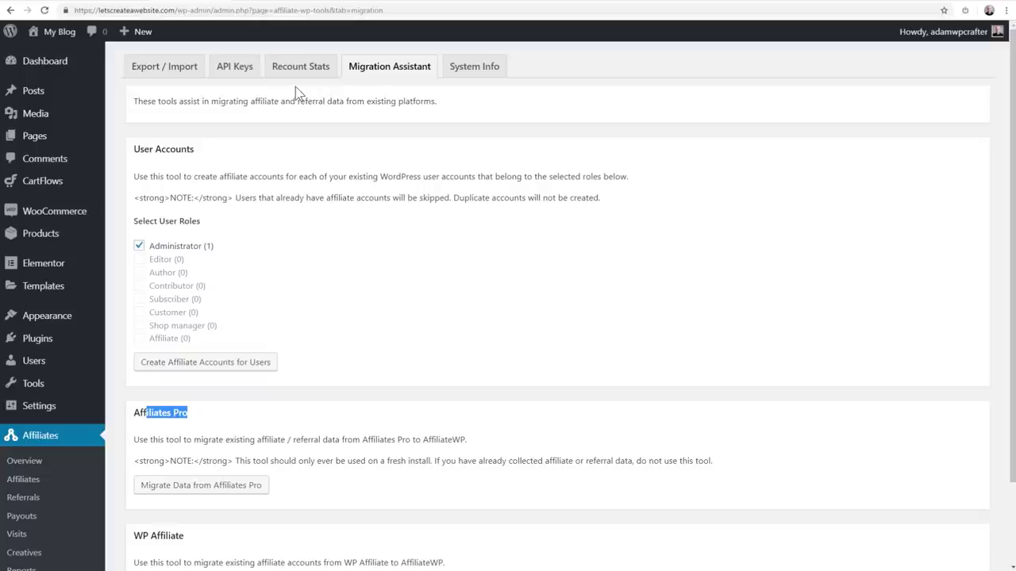
# Step: Return to the Export / Import tools, scroll through them, then open the site's Pages list
pyautogui.click(169, 70)
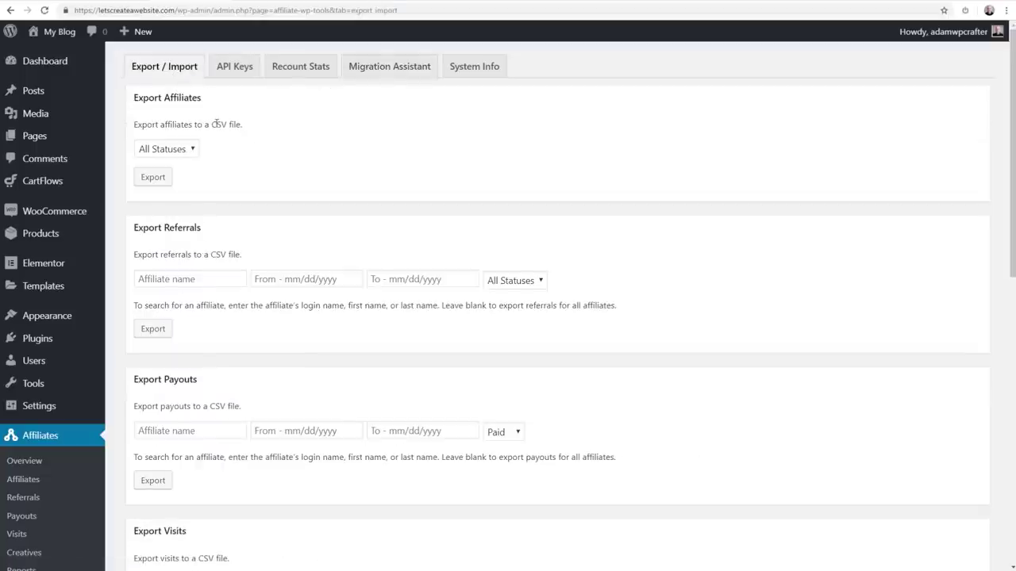
pyautogui.scroll(-8, 246, 139)
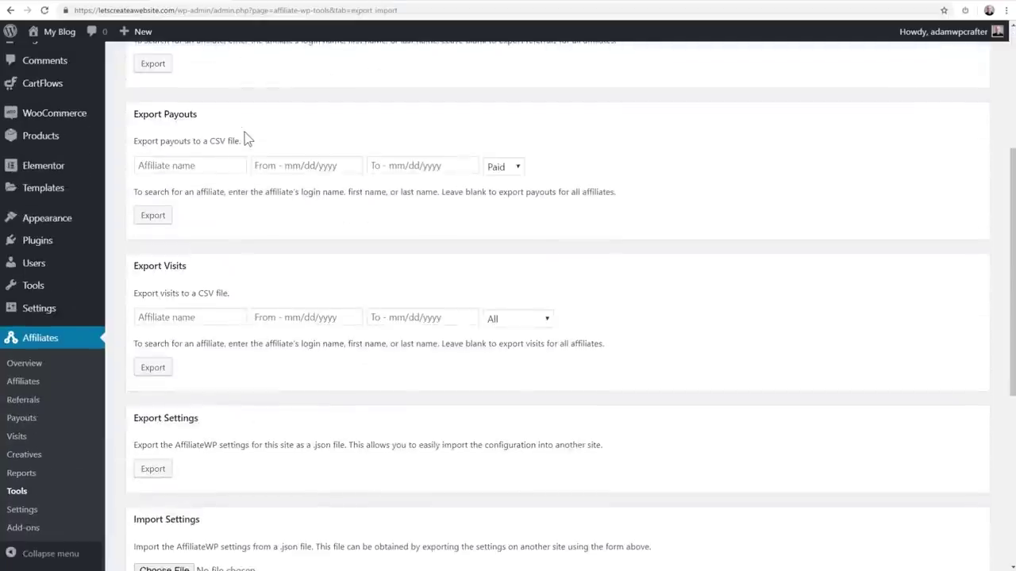
pyautogui.scroll(-1, 246, 135)
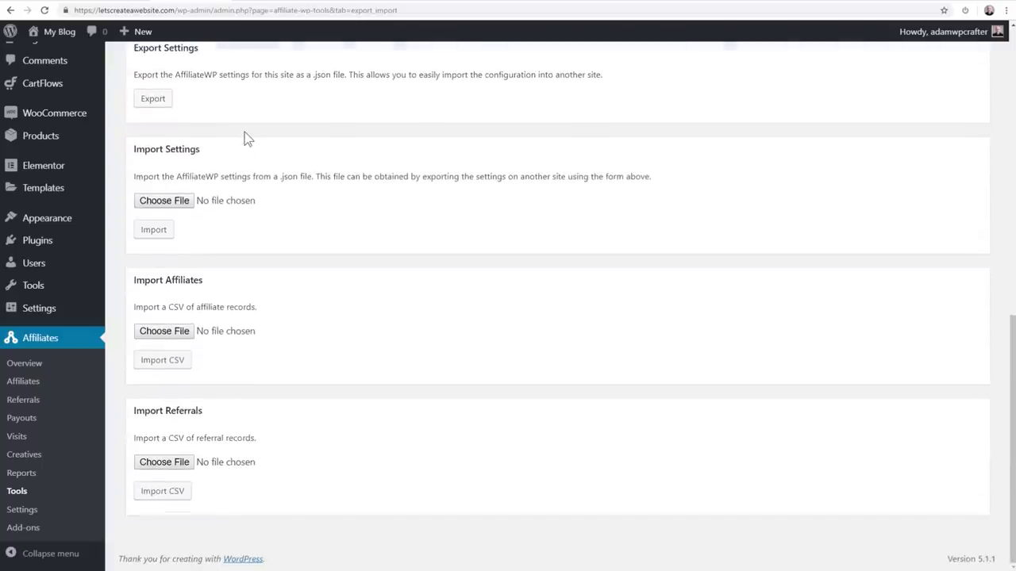
pyautogui.scroll(1, 79, 299)
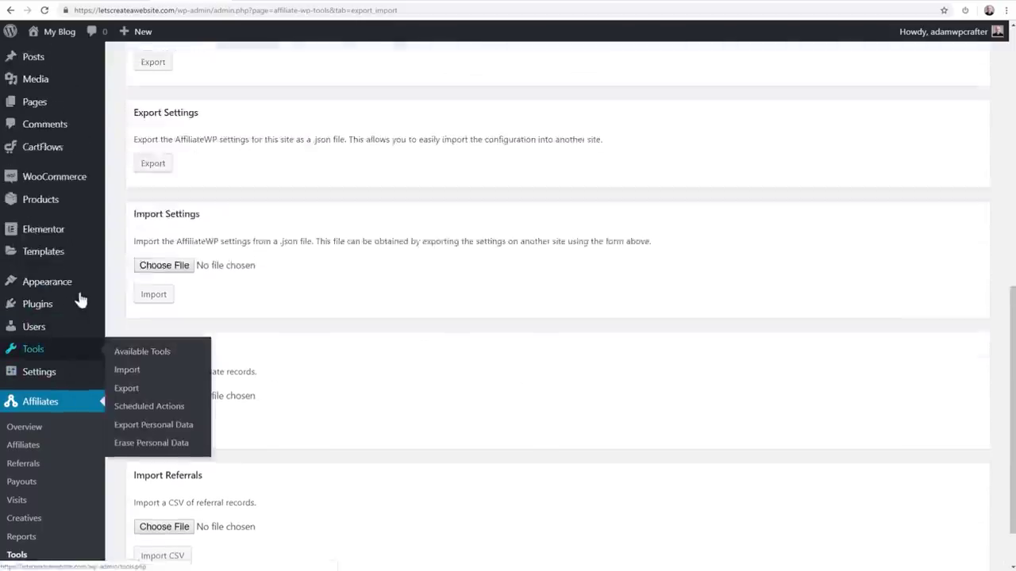
pyautogui.scroll(1, 81, 300)
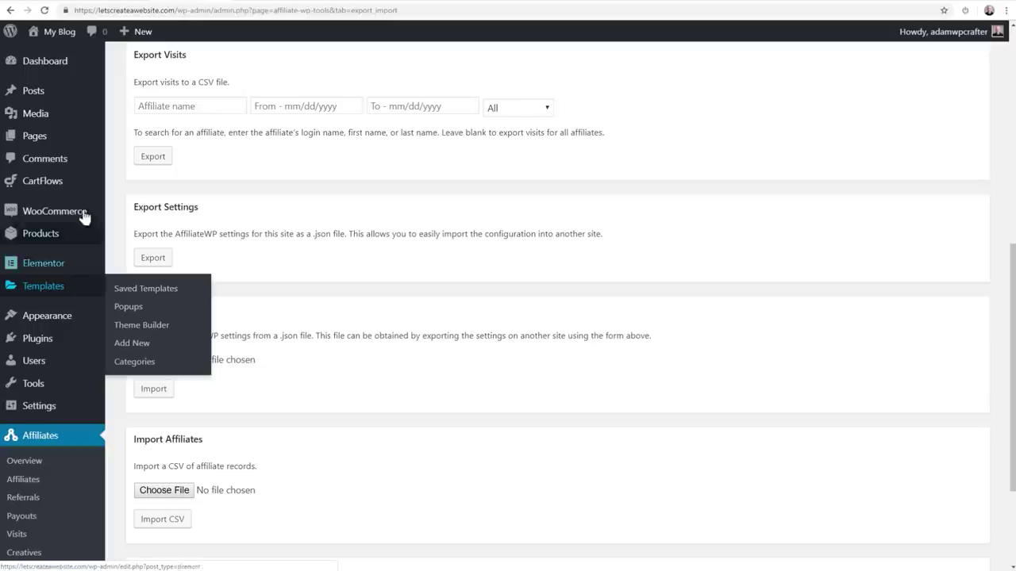
pyautogui.click(50, 135)
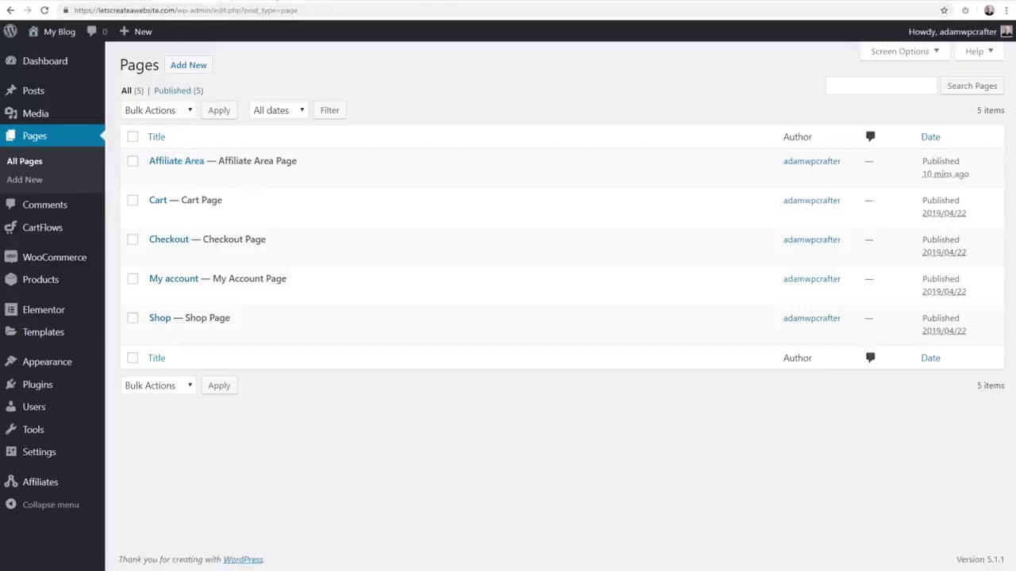
# Step: View the live Affiliate Area page's registration form, including Website URL and 'How will you promote us?'
pyautogui.click(272, 2)
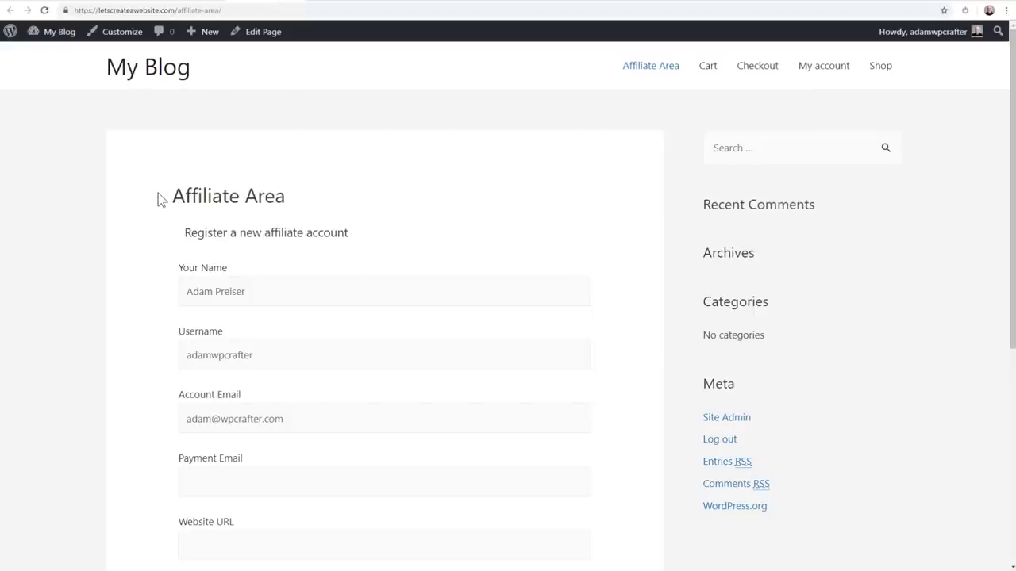
pyautogui.scroll(-5, 157, 199)
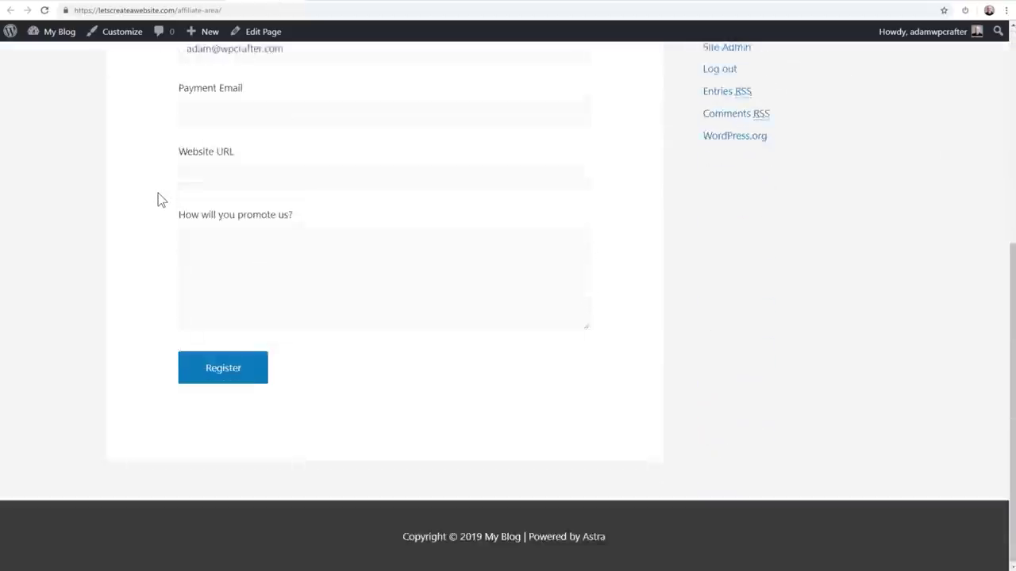
pyautogui.scroll(4, 157, 198)
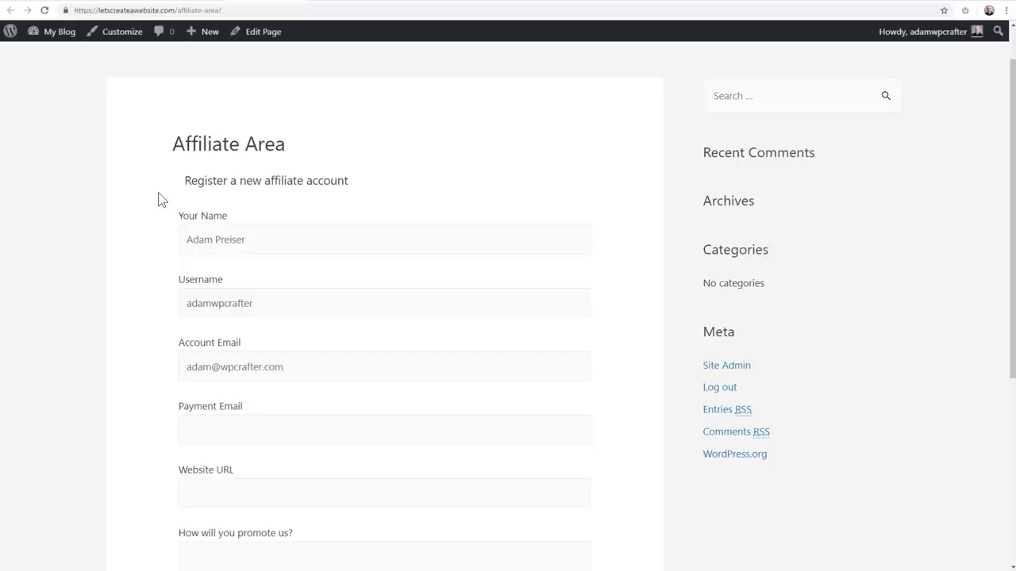
pyautogui.scroll(-2, 183, 196)
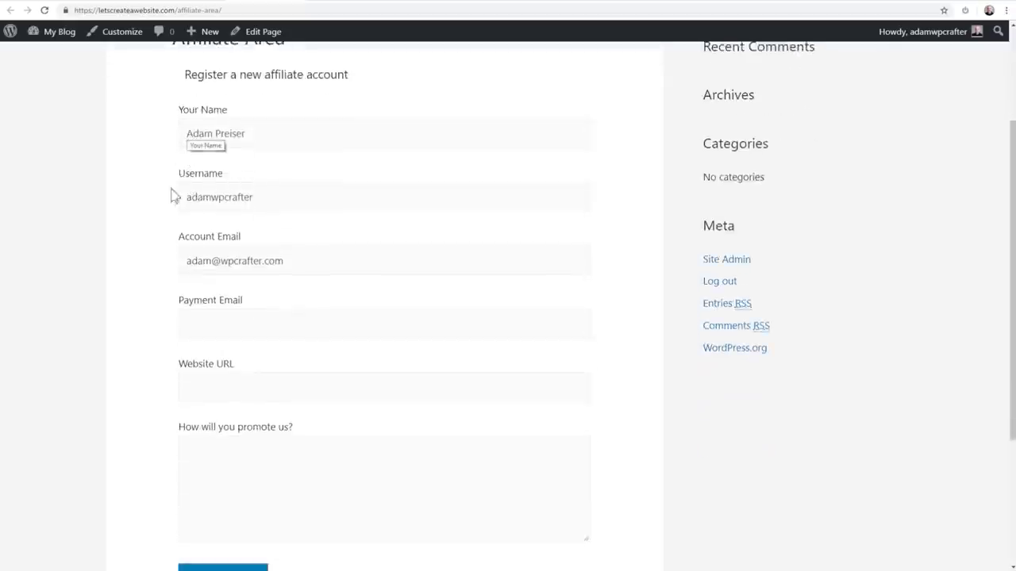
pyautogui.scroll(-2, 210, 218)
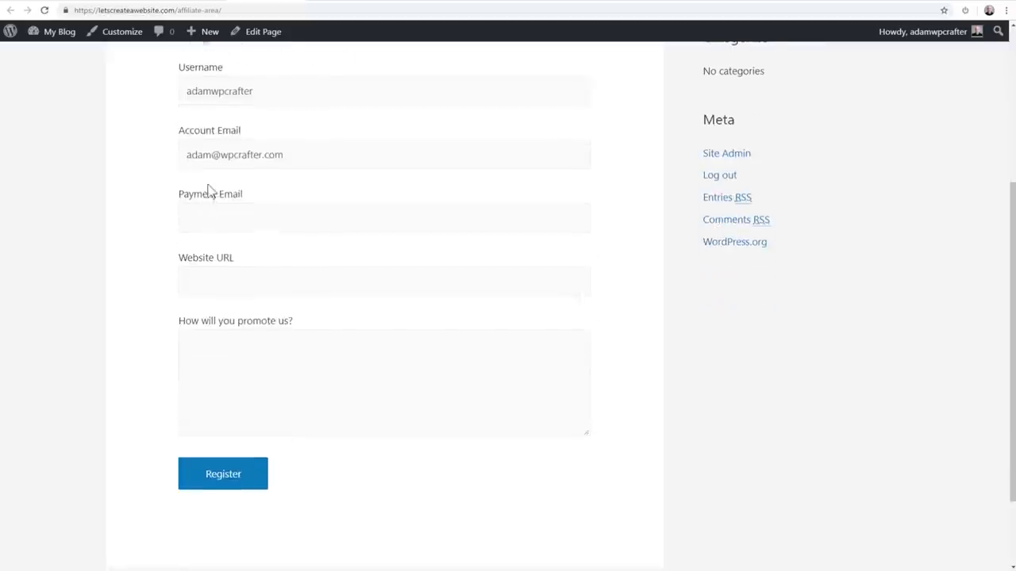
pyautogui.moveTo(261, 198); pyautogui.dragTo(163, 198)
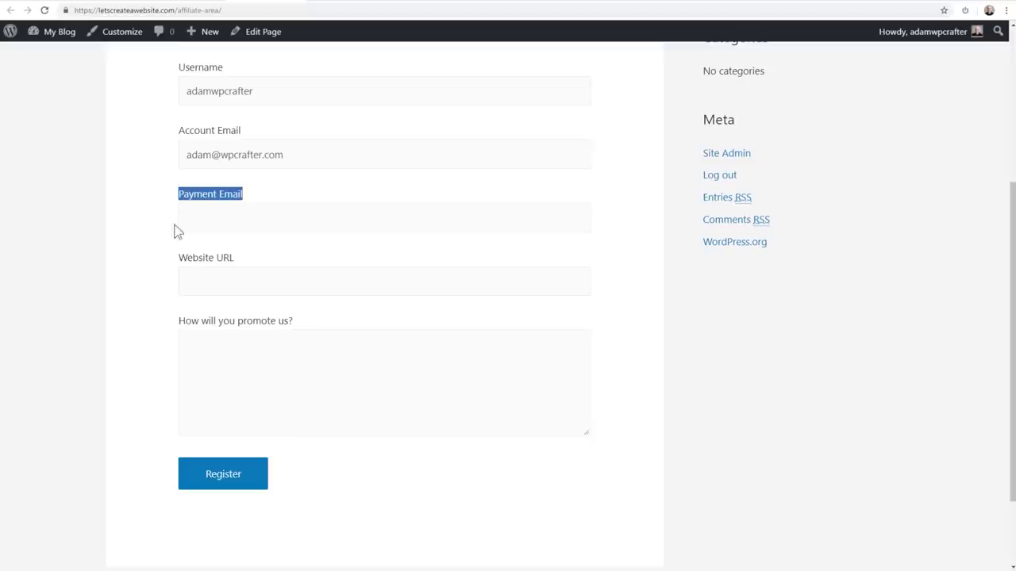
pyautogui.moveTo(242, 260); pyautogui.dragTo(176, 261)
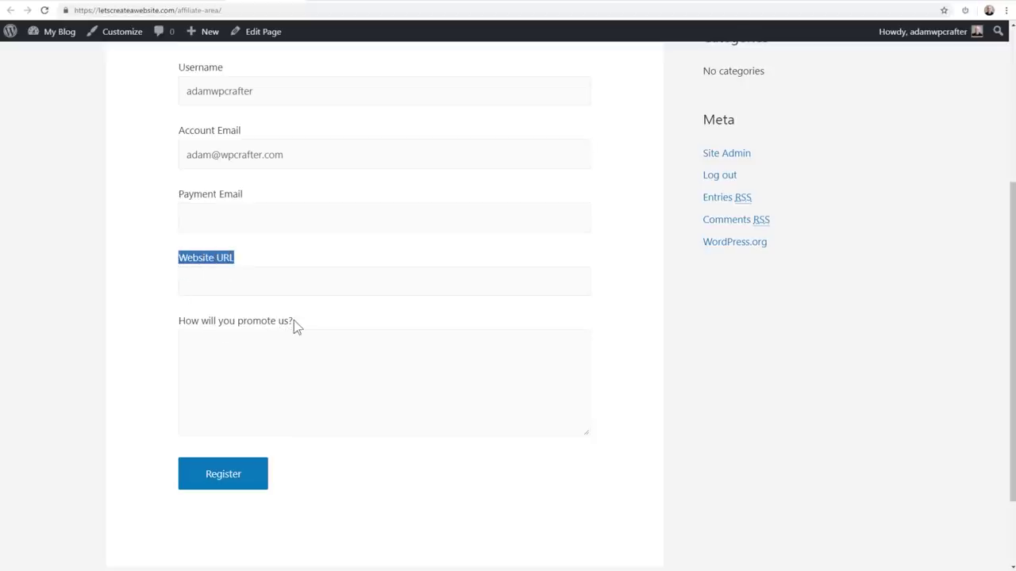
pyautogui.moveTo(294, 322); pyautogui.dragTo(156, 324)
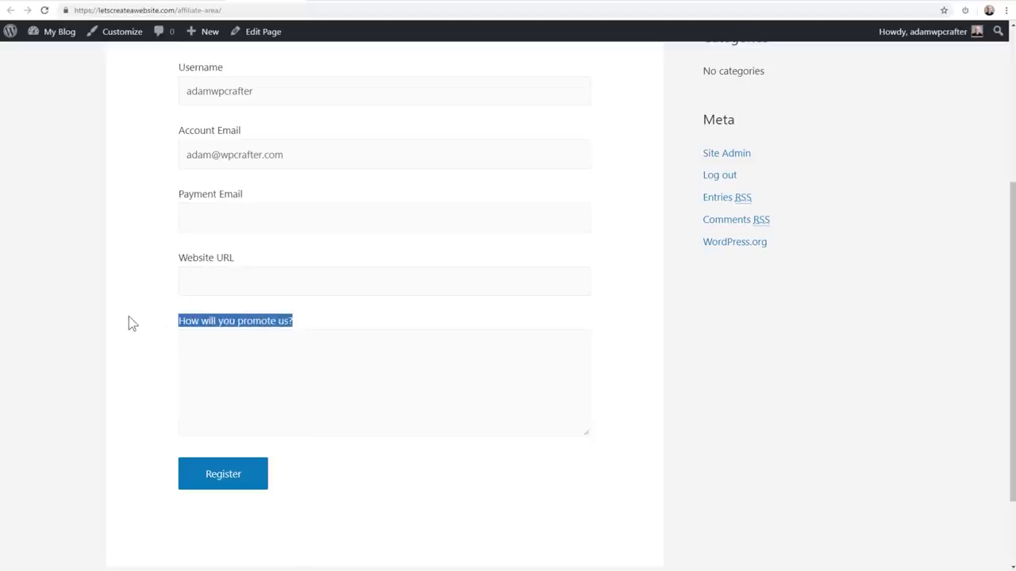
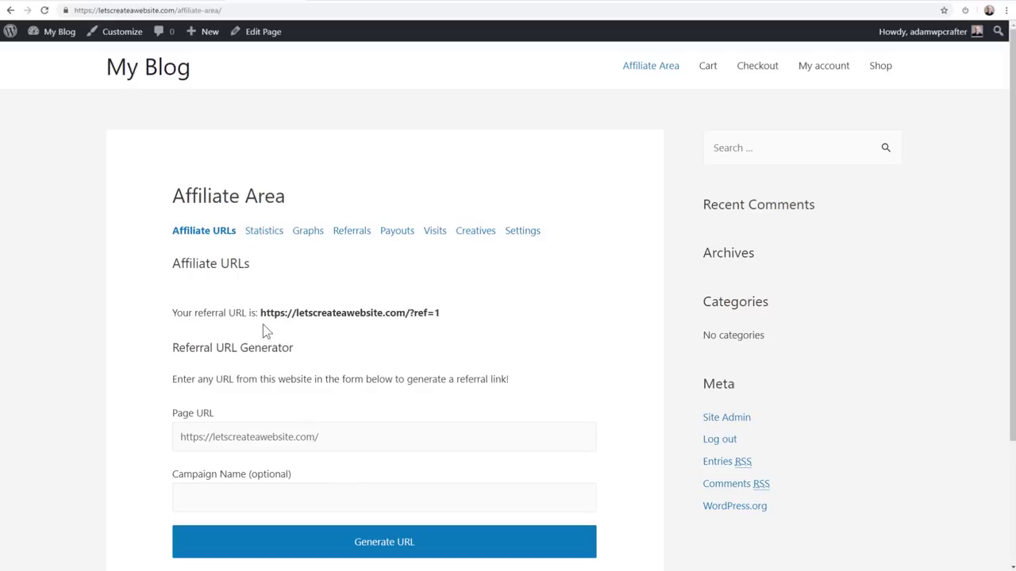
# Step: Open the Affiliate Area's Statistics tab: zero referrals, visits and earnings at a 20% commission rate
pyautogui.scroll(-1, 266, 331)
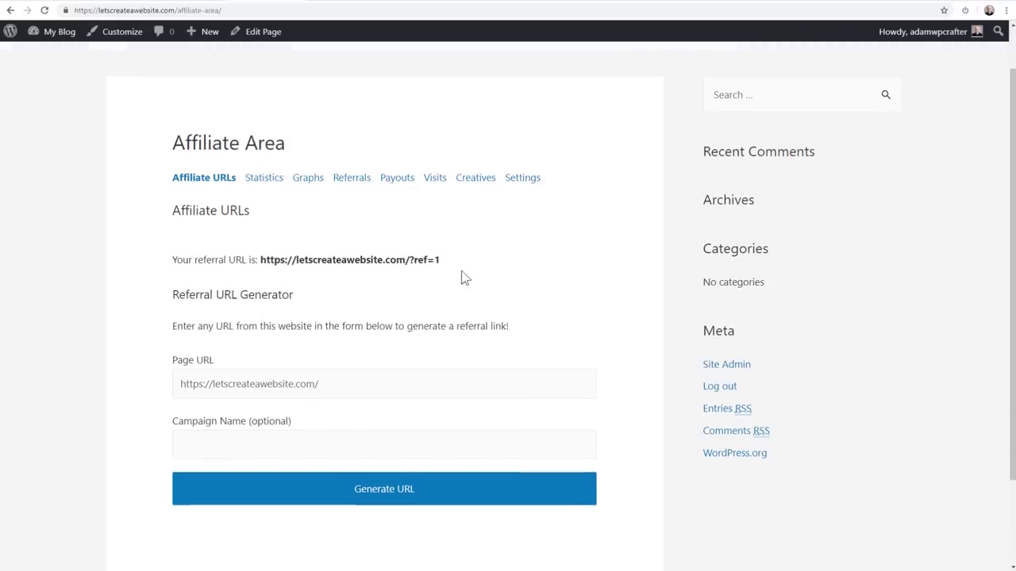
pyautogui.moveTo(445, 262); pyautogui.dragTo(258, 261)
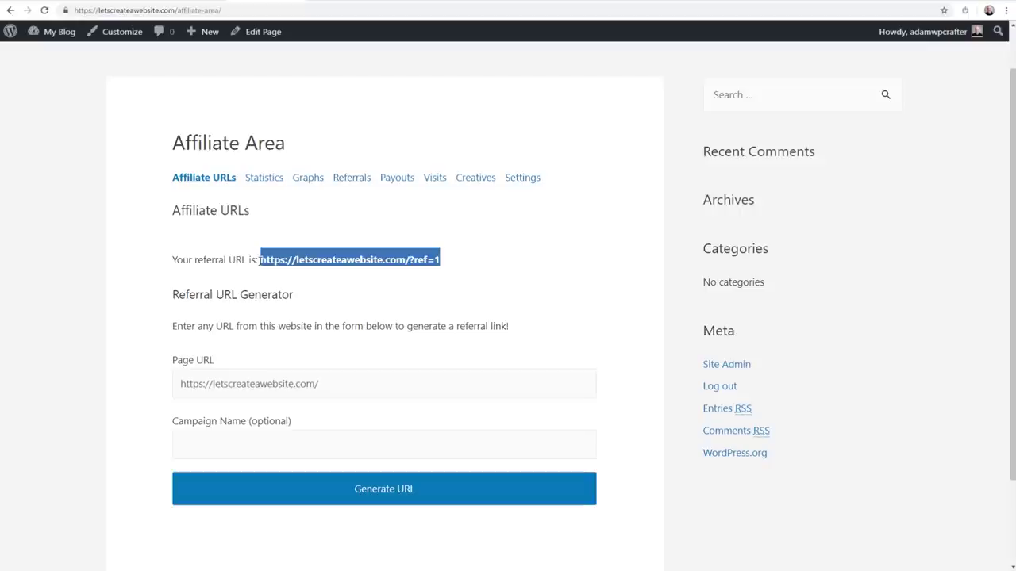
pyautogui.click(342, 390)
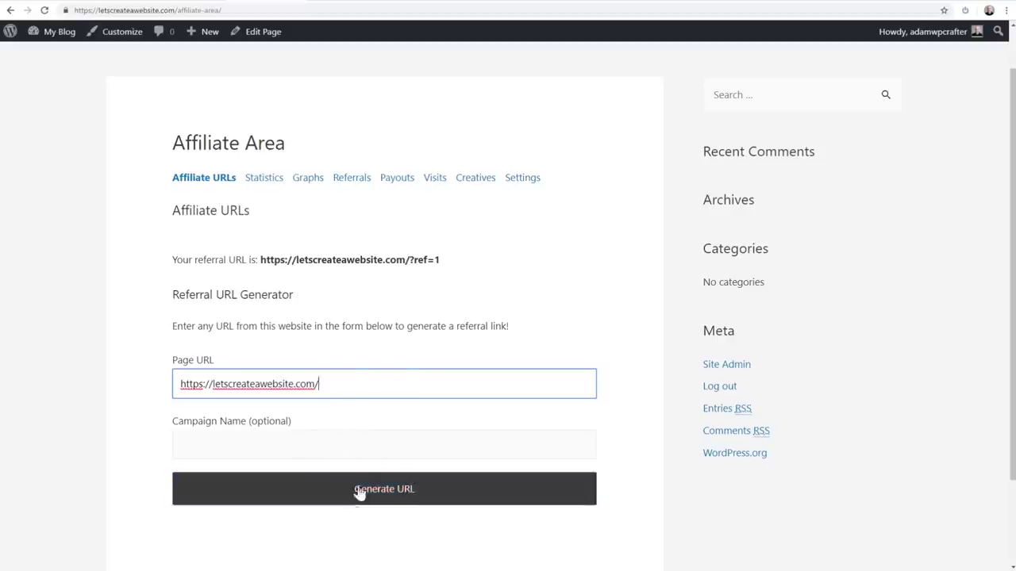
pyautogui.click(259, 181)
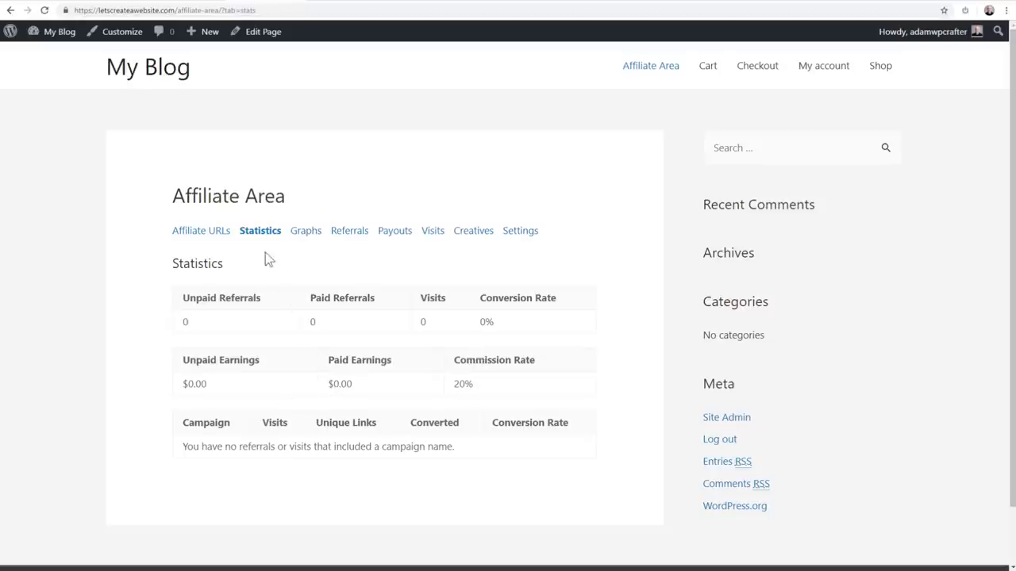
# Step: Review the Graphs, Referrals, Payouts, Visits and Creatives tabs, then the payment email in Profile Settings
pyautogui.click(299, 231)
pyautogui.click(345, 231)
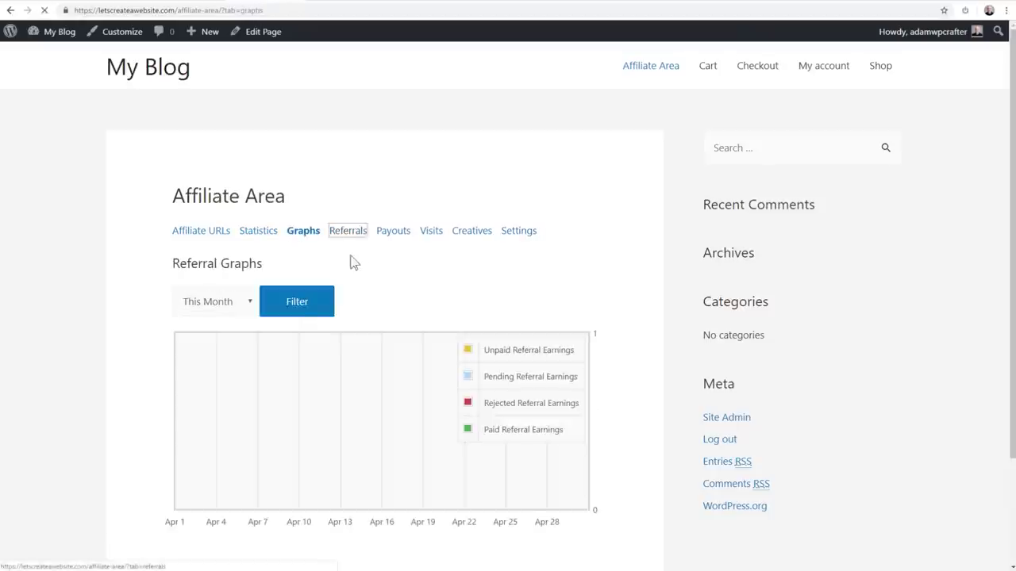
pyautogui.click(390, 232)
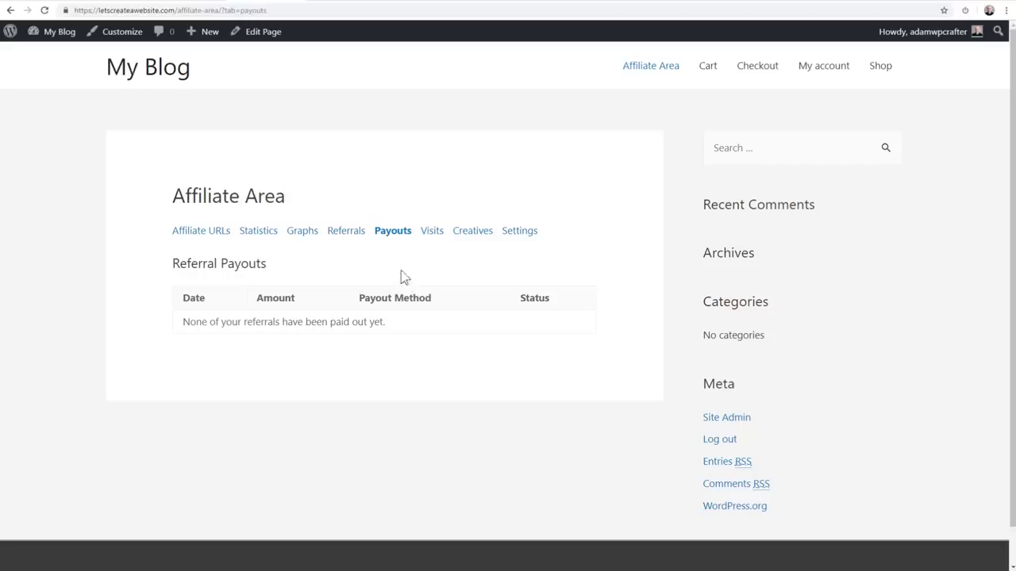
pyautogui.click(431, 233)
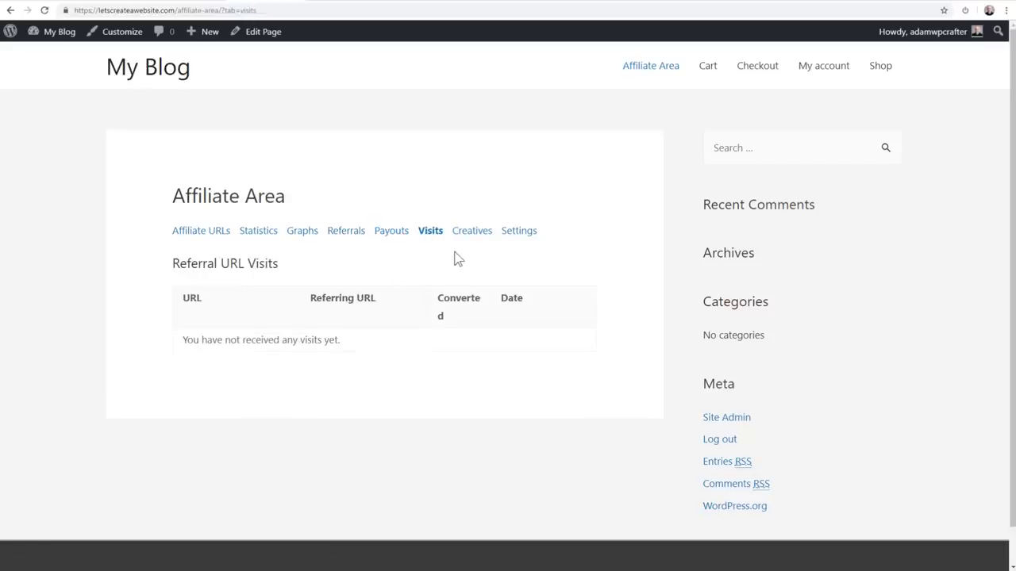
pyautogui.click(459, 238)
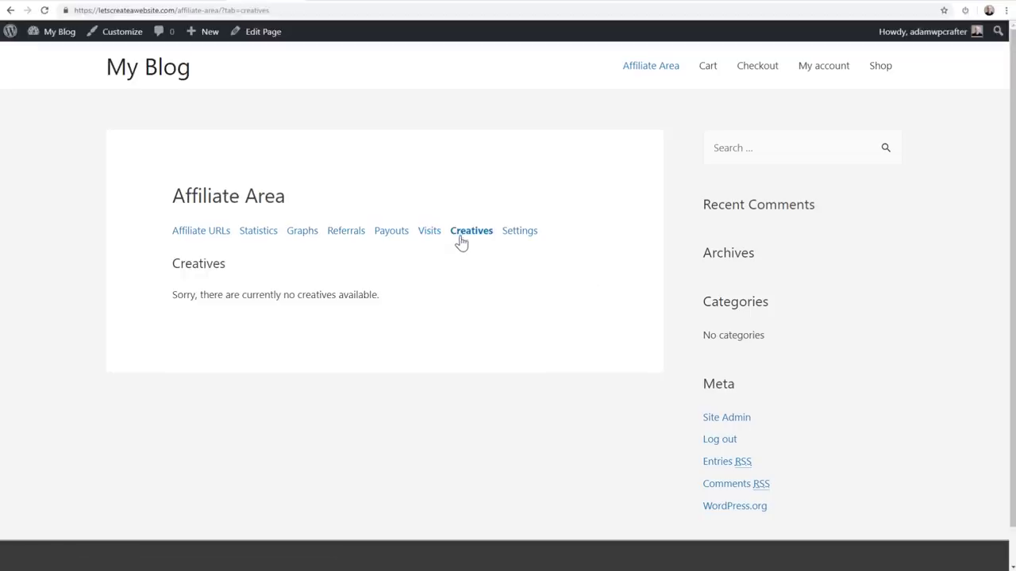
pyautogui.moveTo(397, 296); pyautogui.dragTo(156, 304)
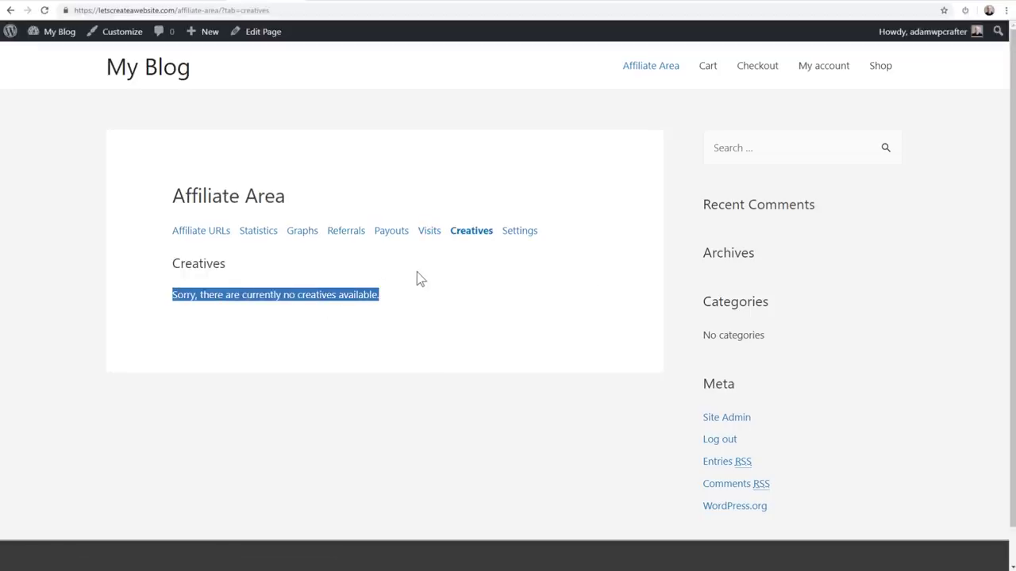
pyautogui.click(520, 234)
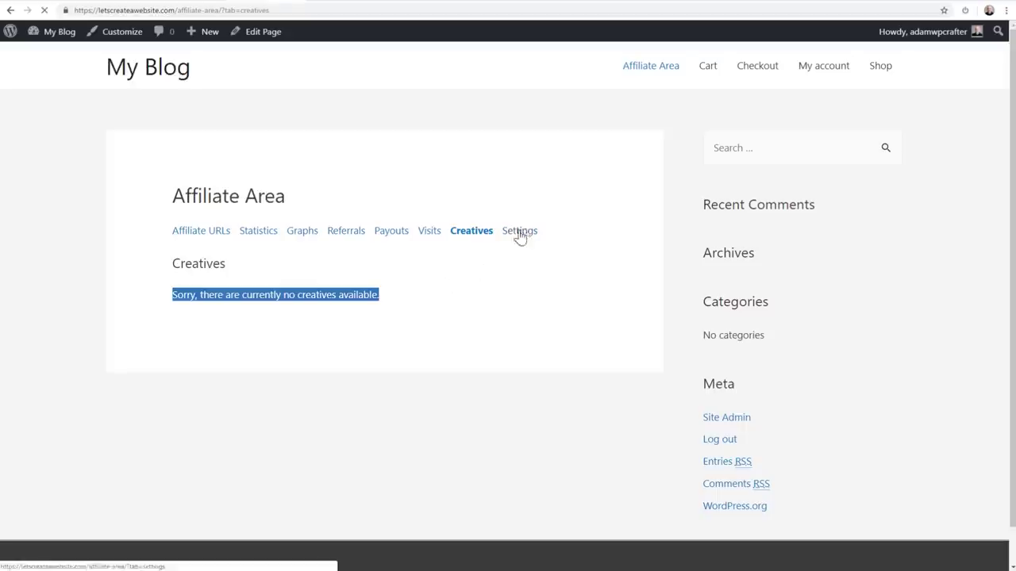
pyautogui.moveTo(292, 318); pyautogui.dragTo(162, 315)
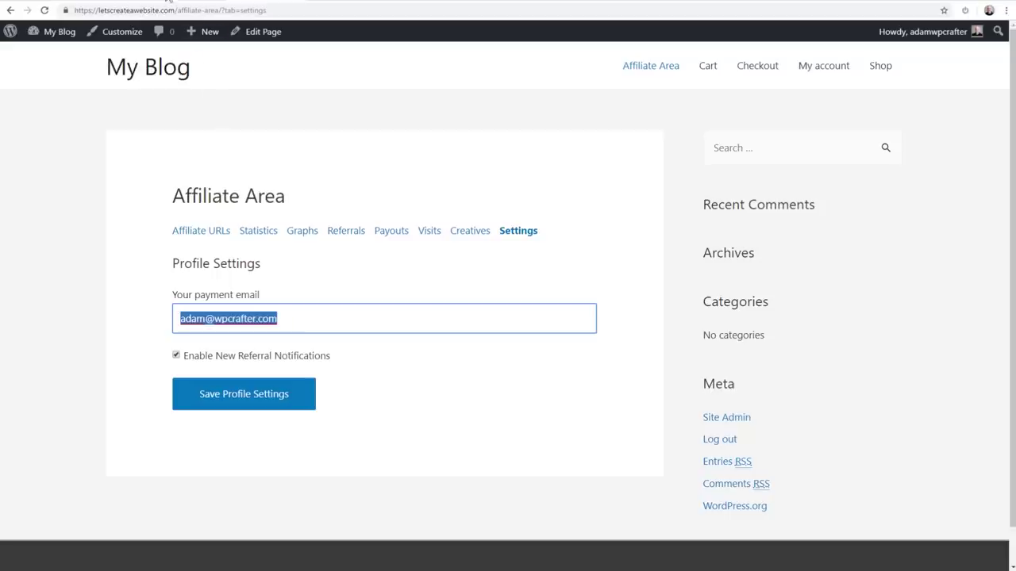
# Step: In wp-admin, view the AffiliateWP Overview, then the Affiliates list with one active affiliate at 20%
pyautogui.click(179, 2)
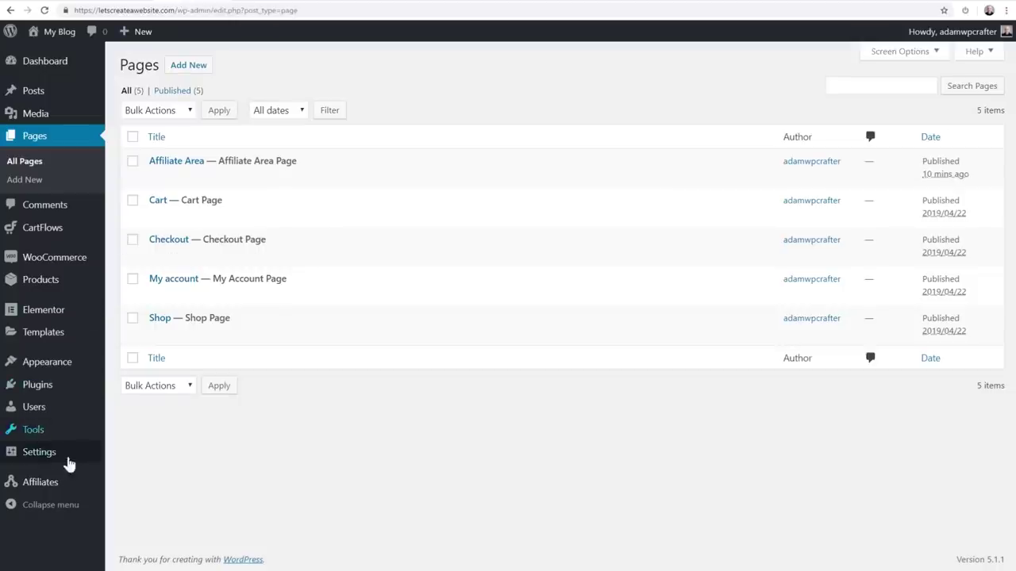
pyautogui.moveTo(50, 485)
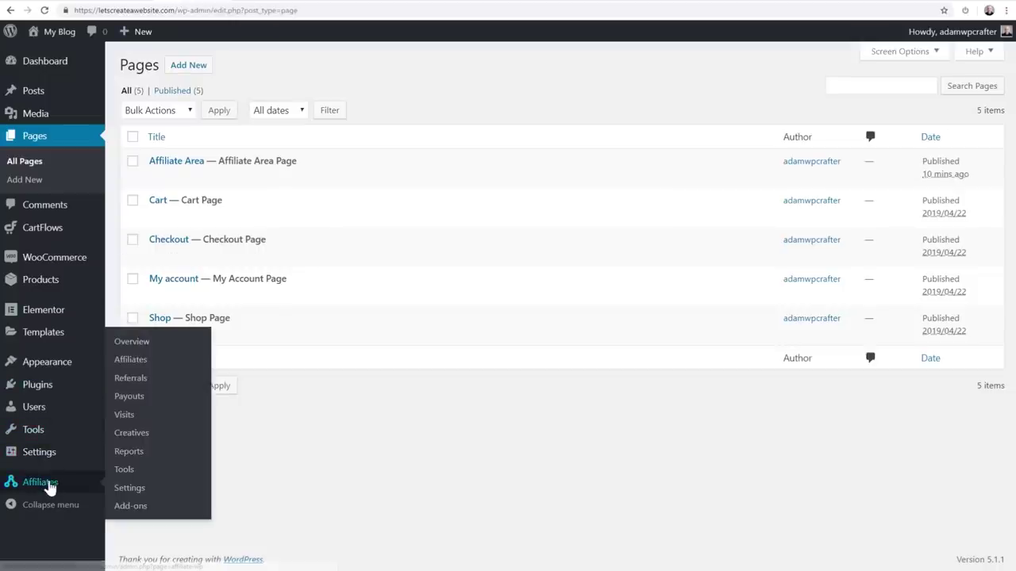
pyautogui.click(129, 342)
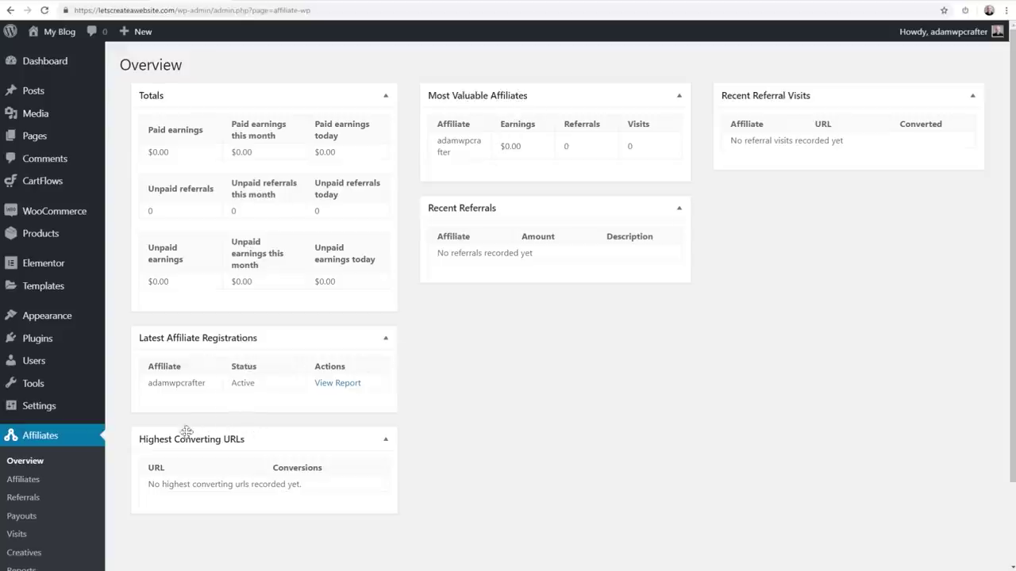
pyautogui.click(56, 481)
pyautogui.moveTo(204, 188)
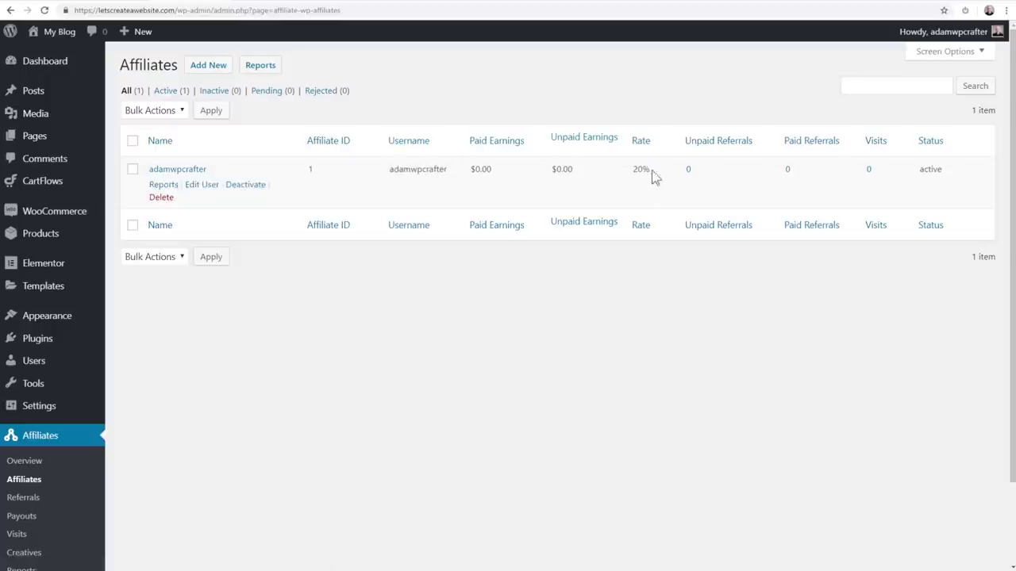
pyautogui.click(195, 170)
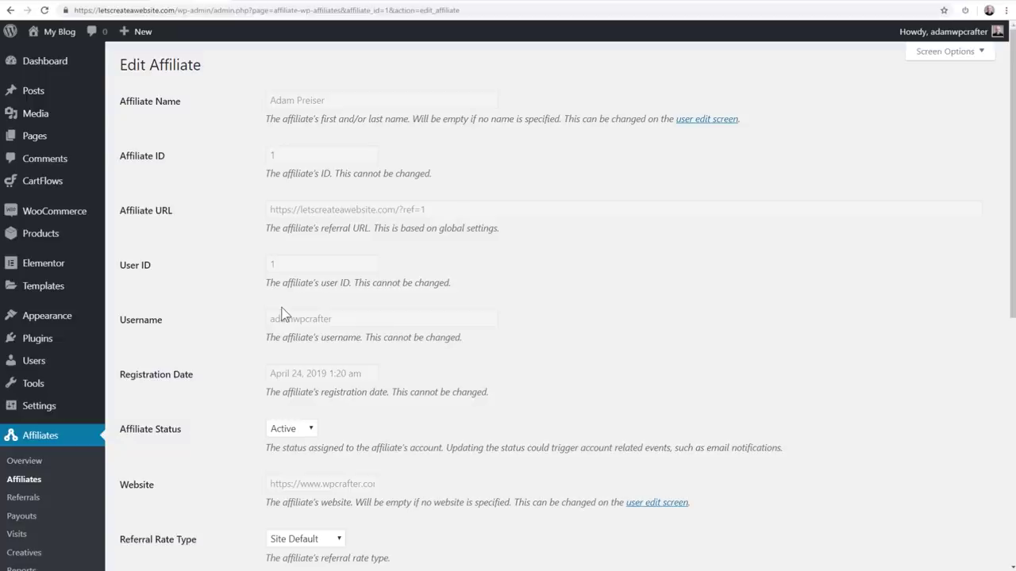
pyautogui.scroll(-3, 262, 219)
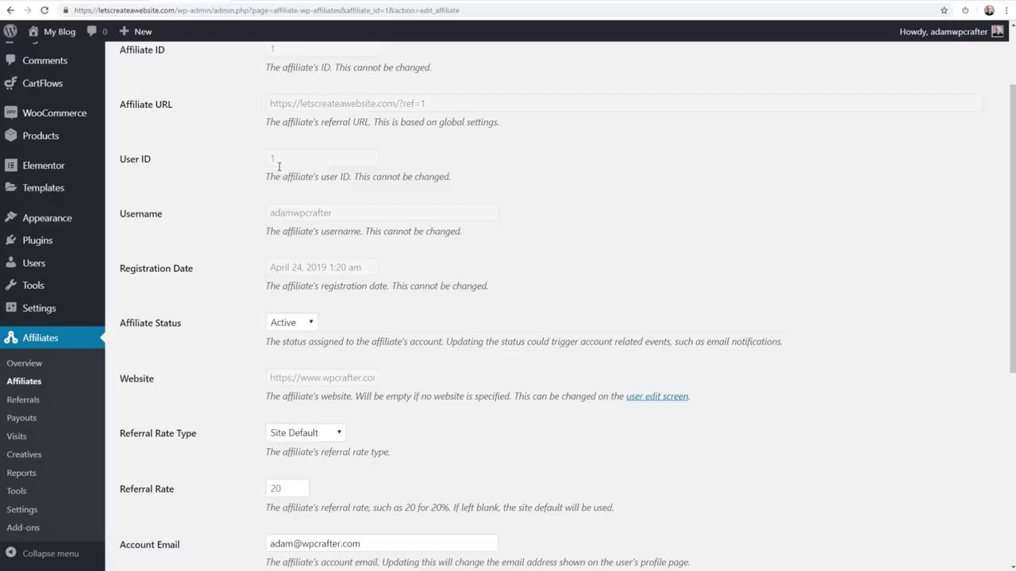
pyautogui.scroll(-2, 263, 173)
pyautogui.scroll(-2, 264, 172)
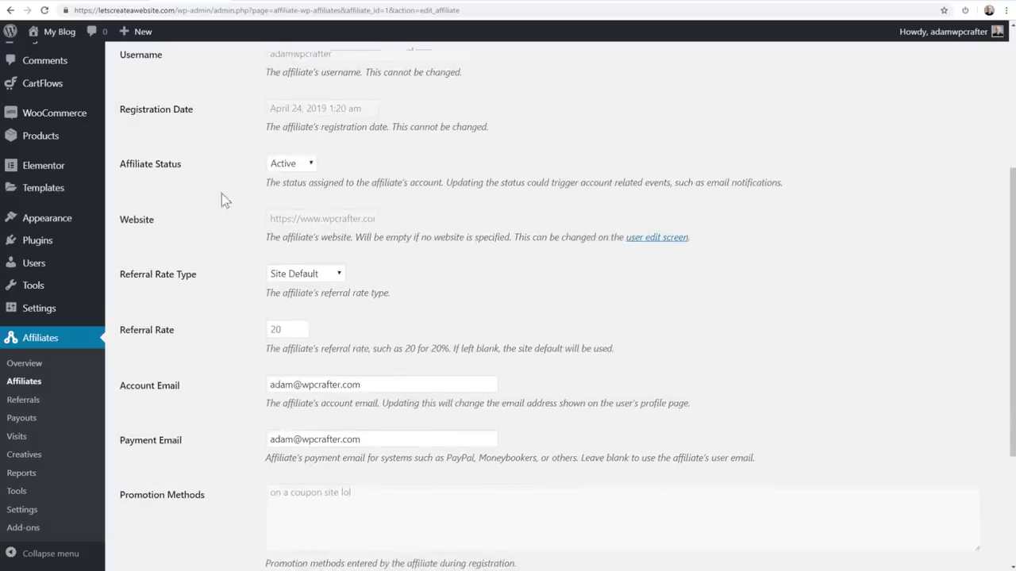
pyautogui.click(292, 164)
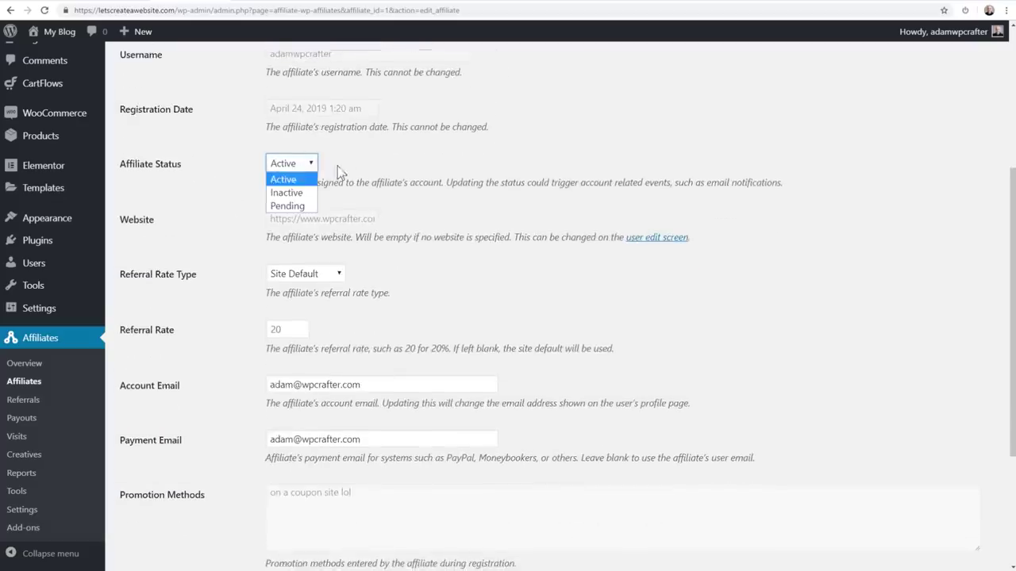
pyautogui.click(230, 200)
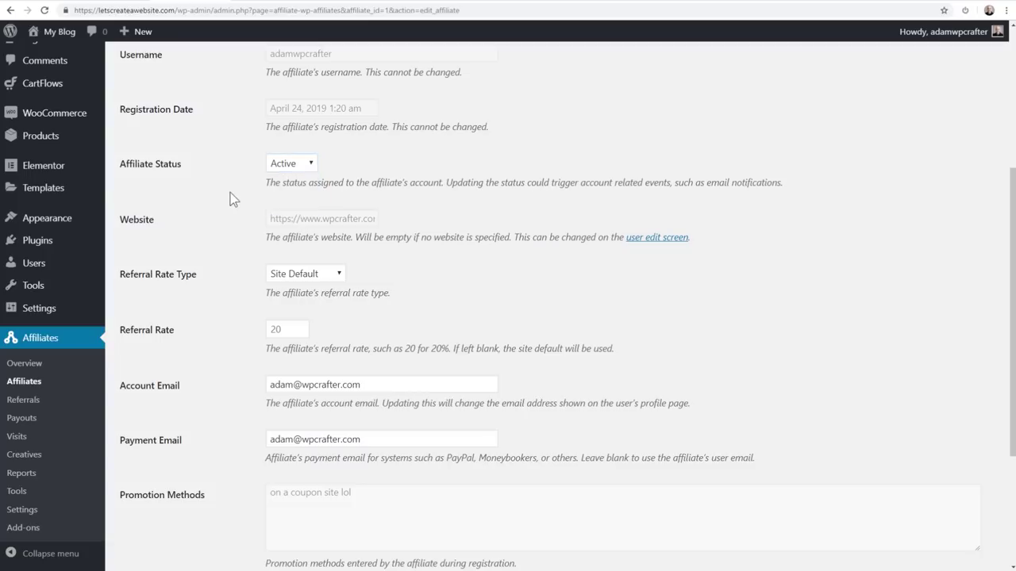
pyautogui.scroll(-2, 230, 200)
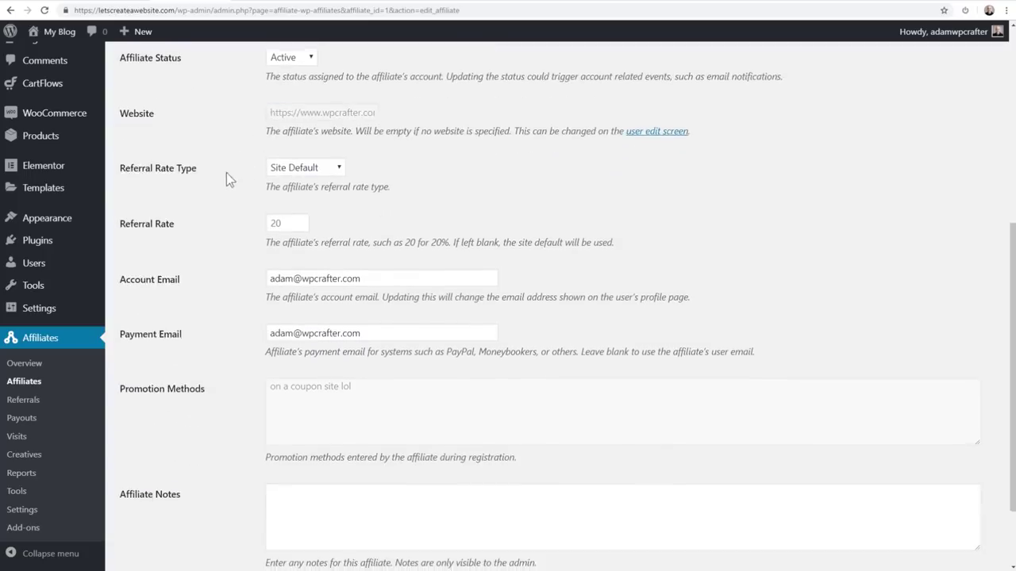
pyautogui.scroll(-1, 294, 132)
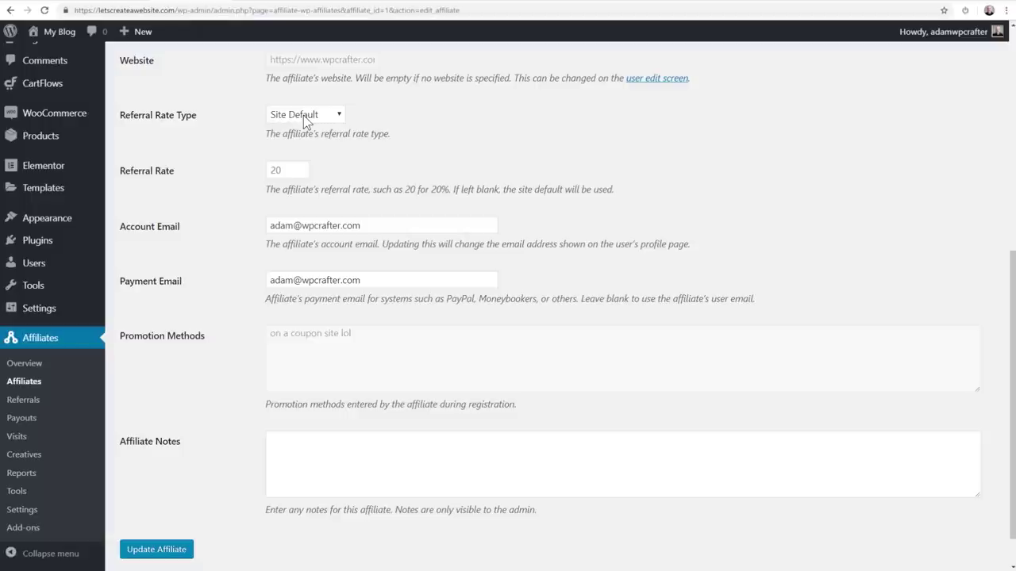
pyautogui.click(305, 119)
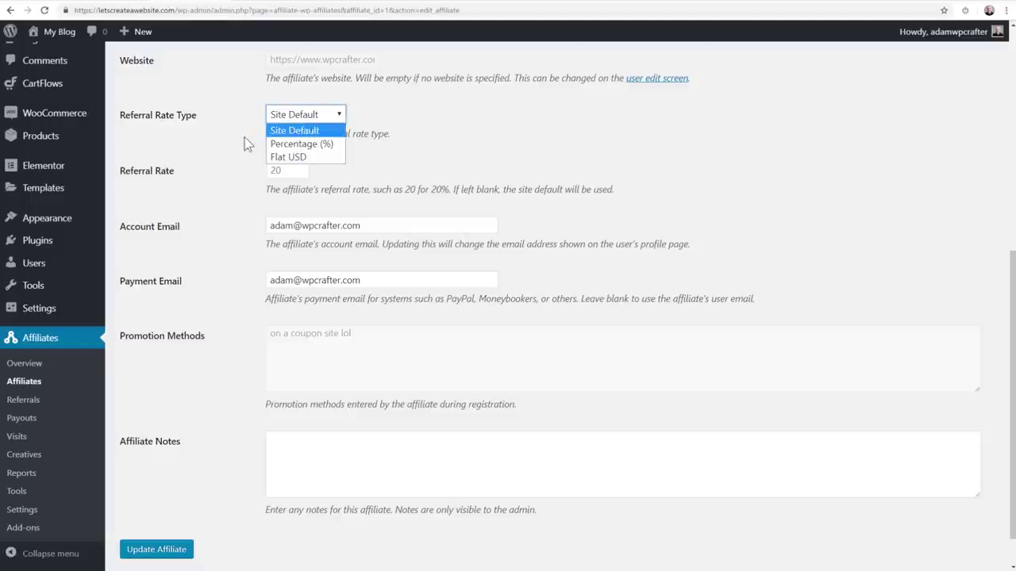
pyautogui.click(230, 162)
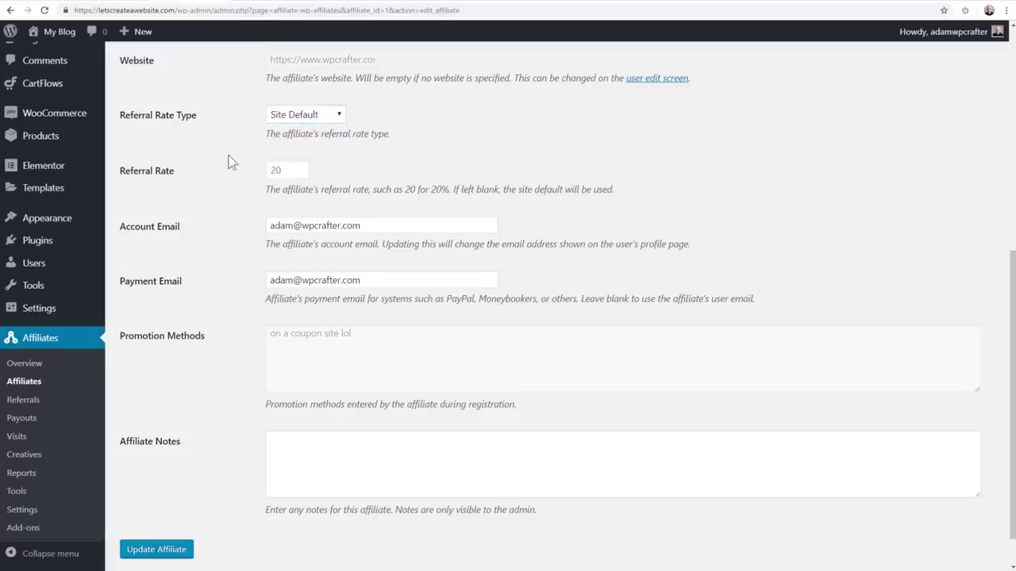
pyautogui.click(269, 170)
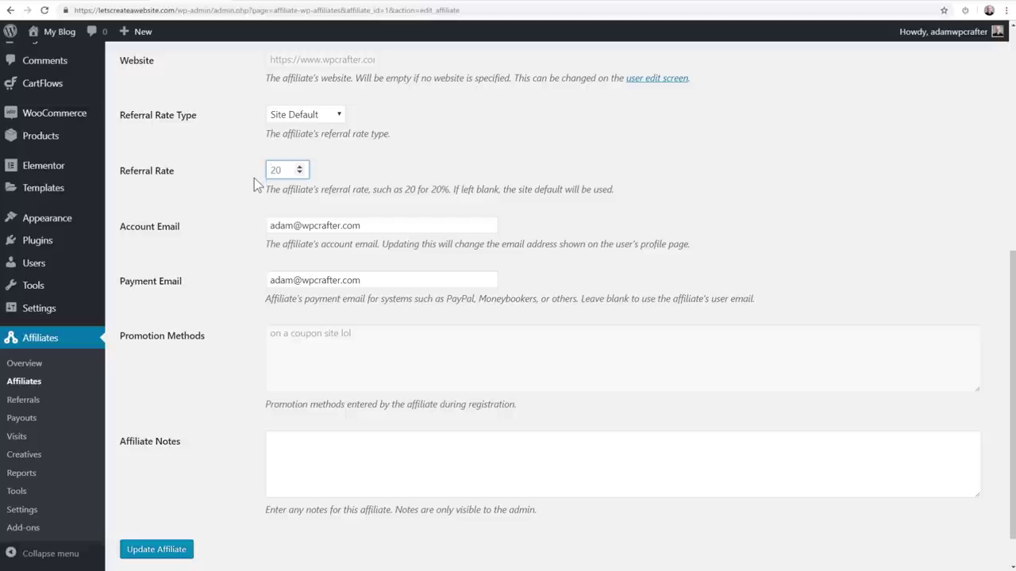
pyautogui.scroll(-1, 257, 190)
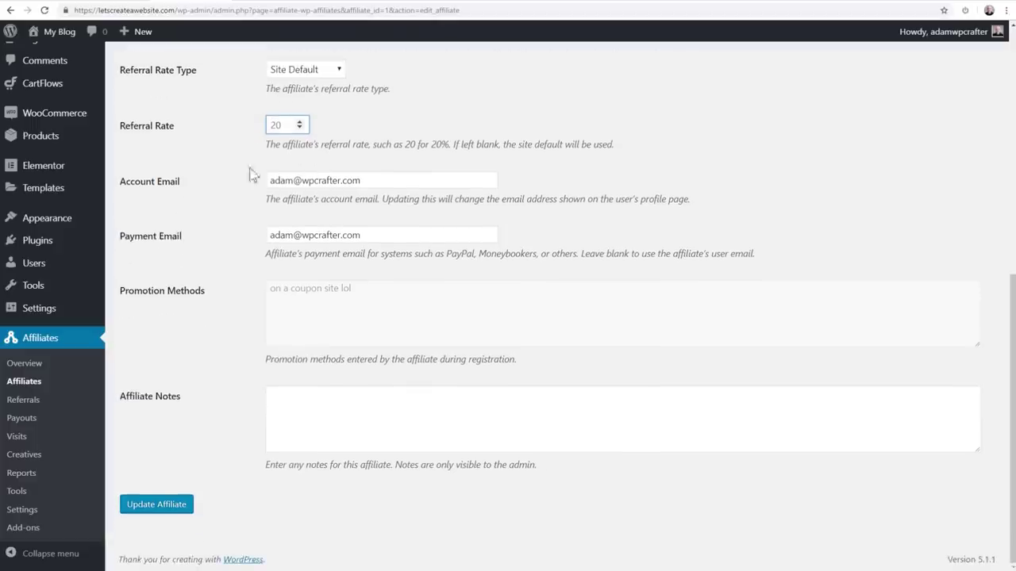
pyautogui.moveTo(372, 295); pyautogui.dragTo(270, 295)
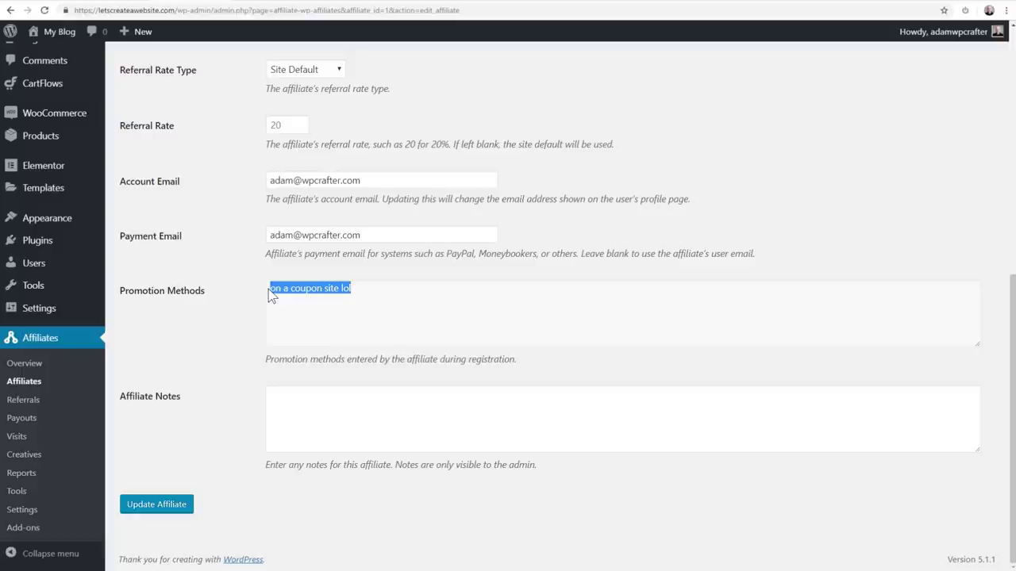
pyautogui.click(346, 415)
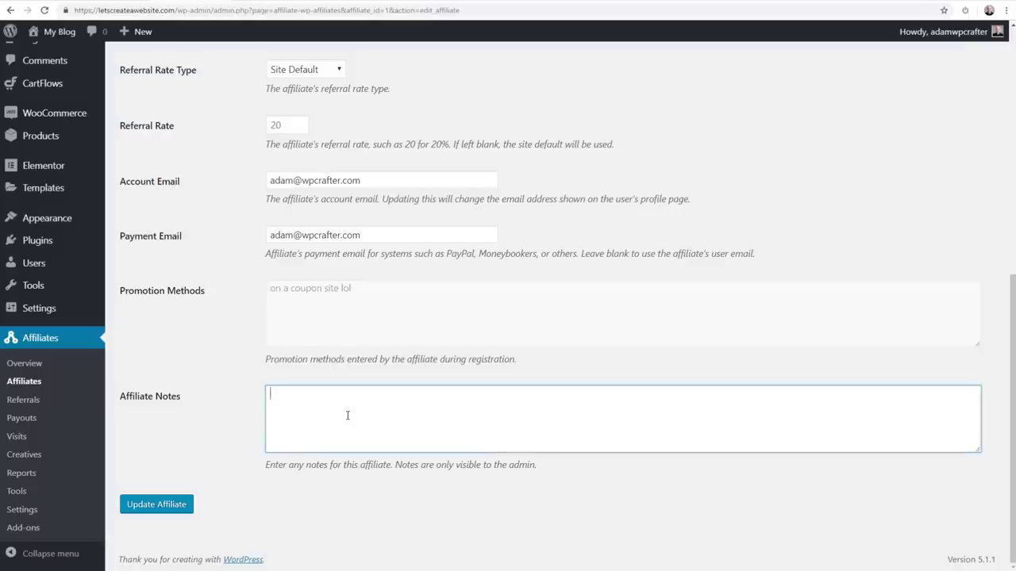
pyautogui.scroll(6, 347, 415)
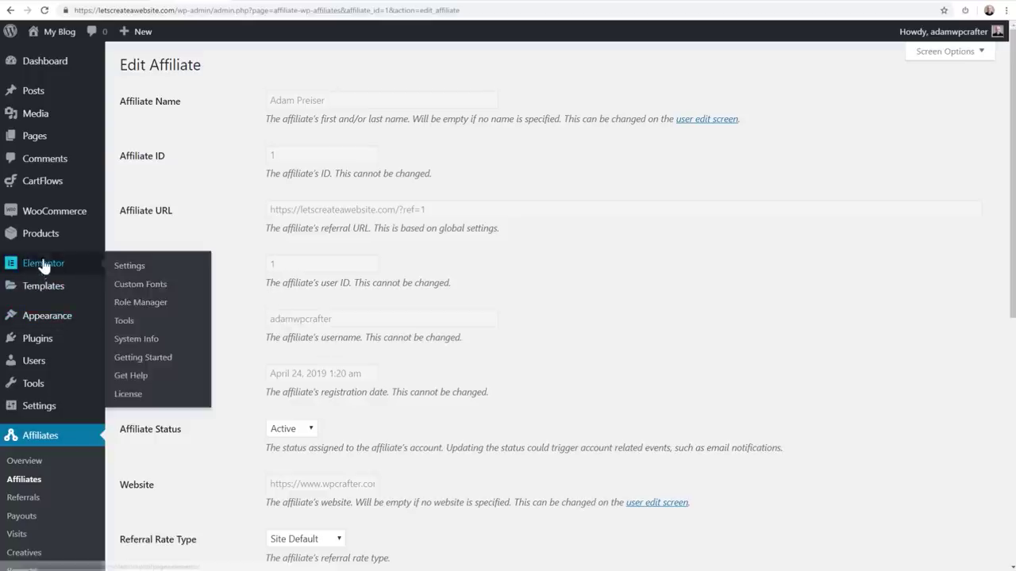
# Step: Go to the WooCommerce All Products list
pyautogui.moveTo(43, 221)
pyautogui.click(132, 235)
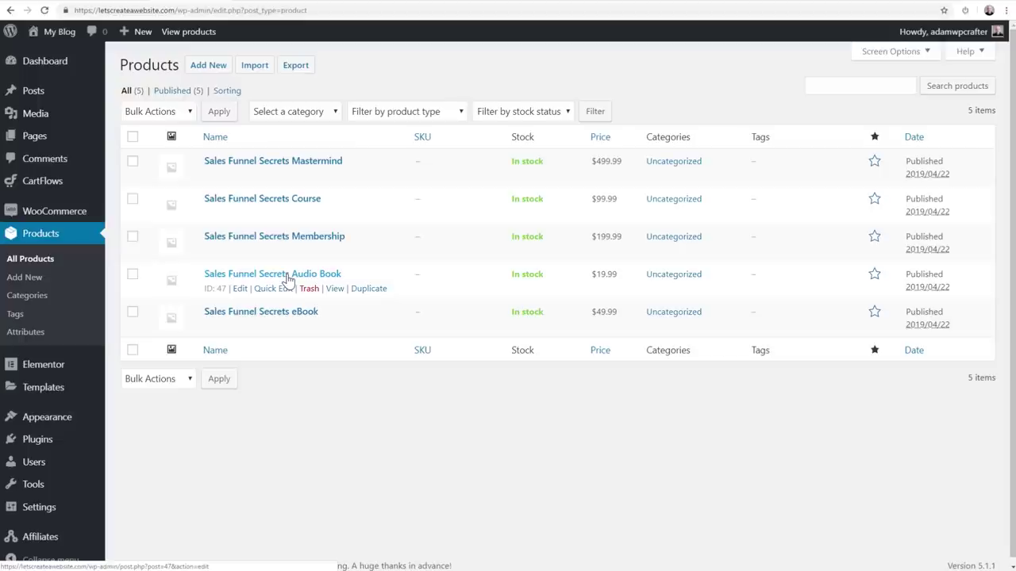
# Step: Give the Sales Funnel Secrets eBook an AffiliateWP affiliate rate of 90 and update the product
pyautogui.click(264, 313)
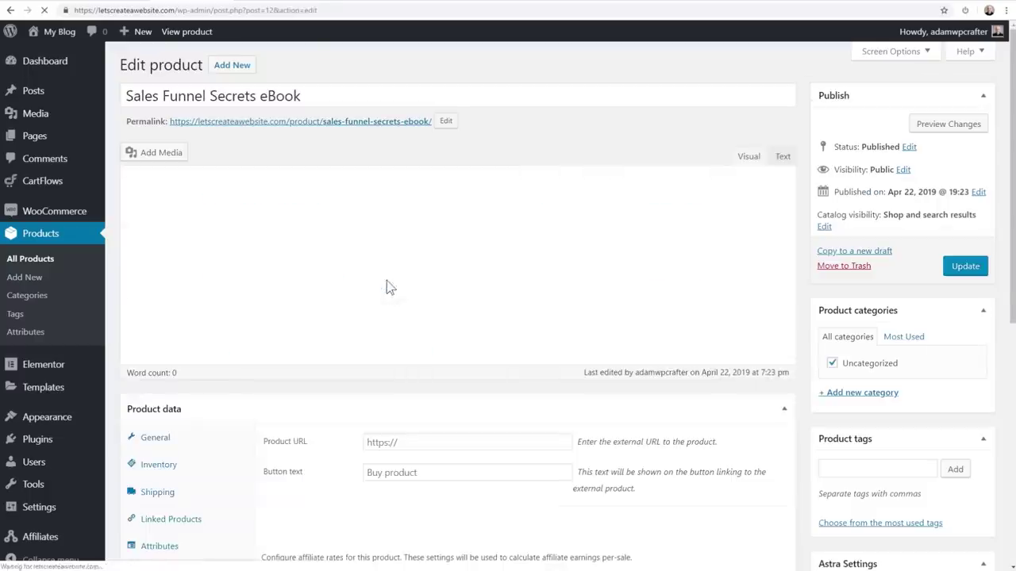
pyautogui.scroll(-3, 390, 266)
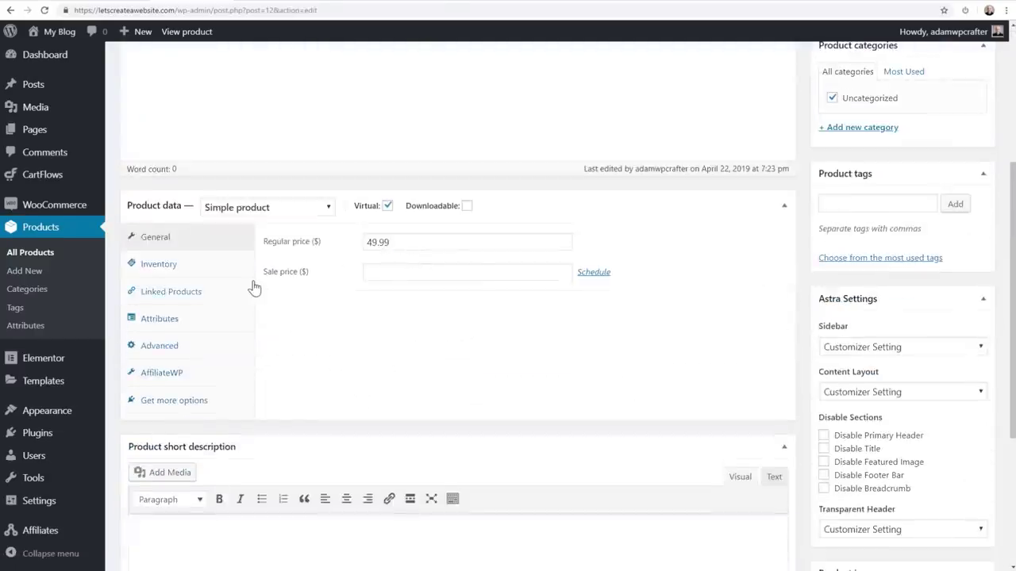
pyautogui.scroll(-1, 280, 276)
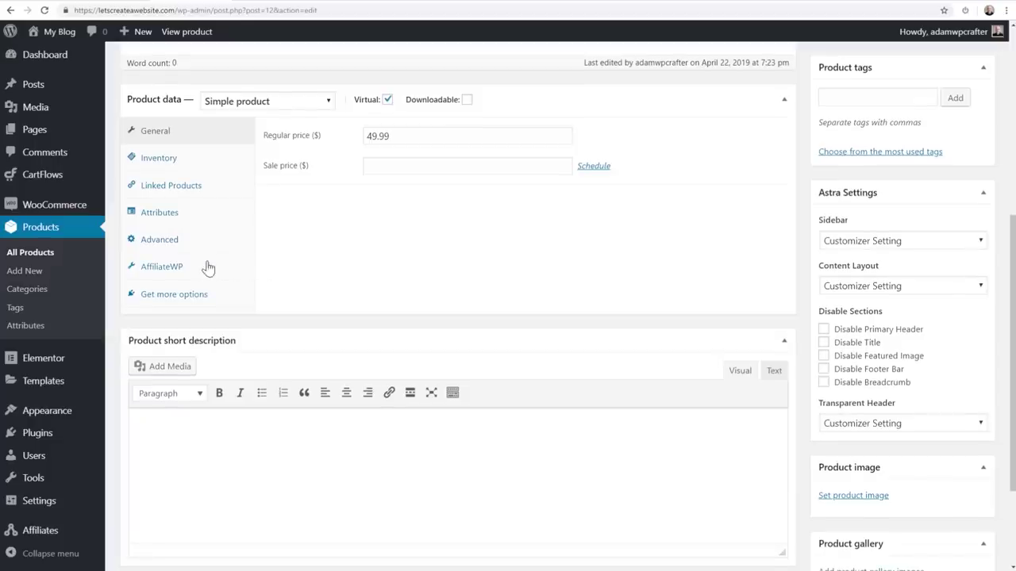
pyautogui.click(164, 268)
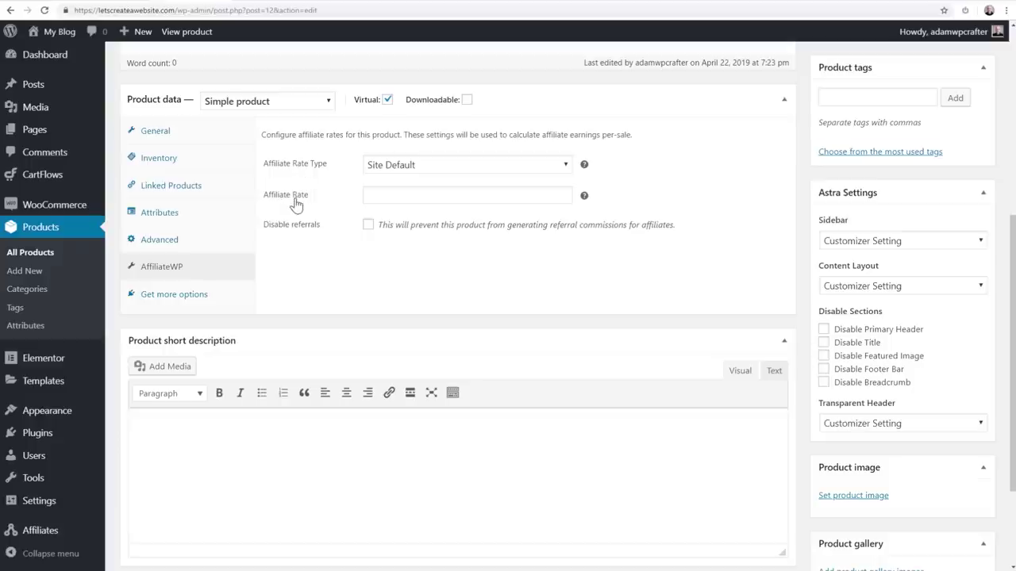
pyautogui.click(379, 194)
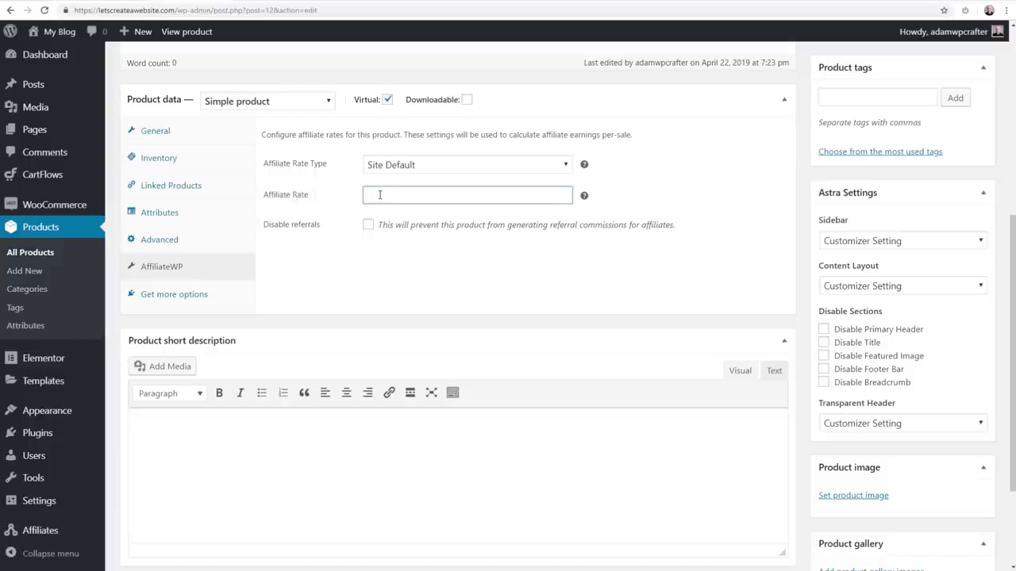
pyautogui.write('90')
pyautogui.scroll(5, 422, 199)
pyautogui.click(952, 269)
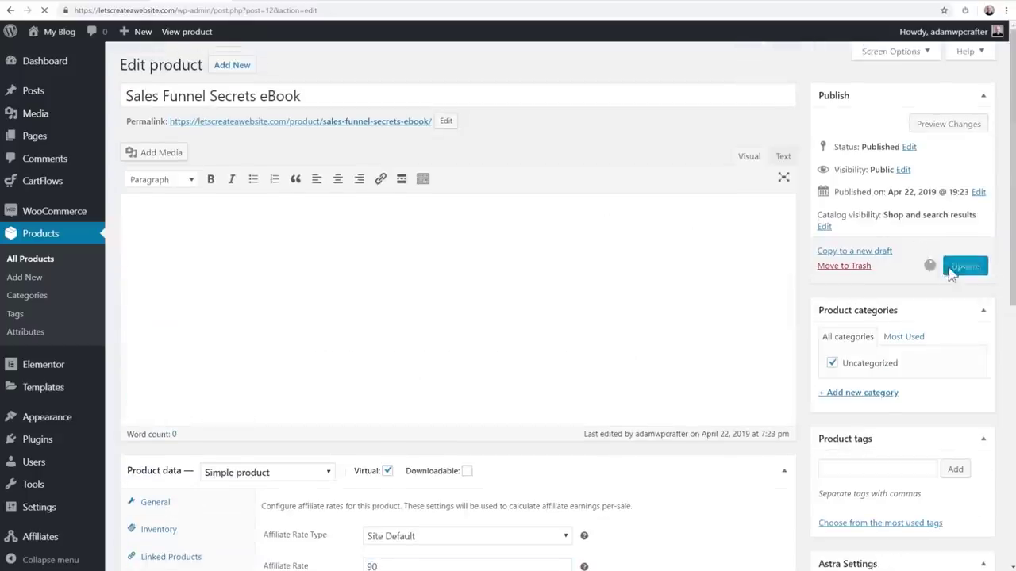
pyautogui.click(30, 259)
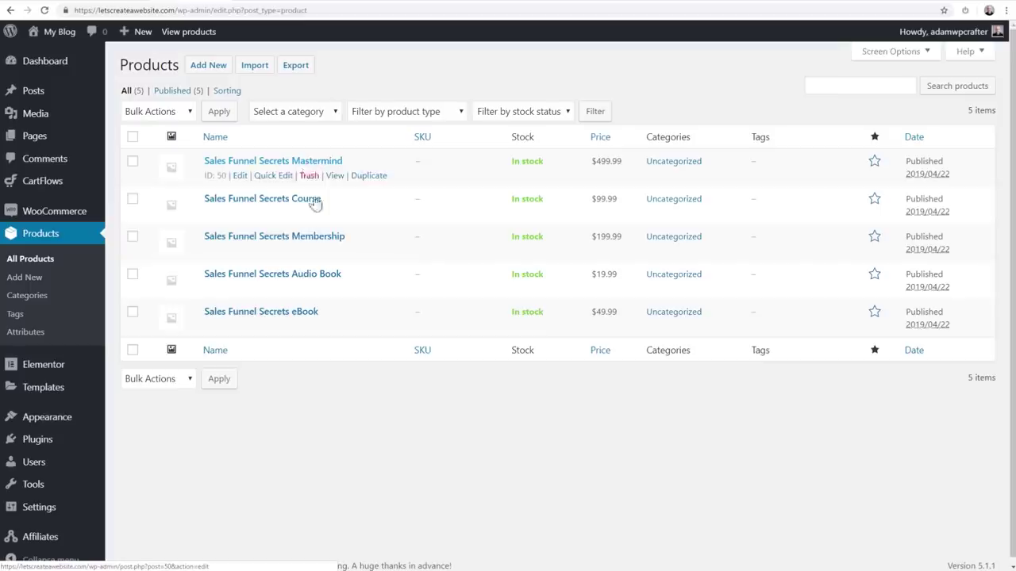
# Step: Open Sales Funnel Secrets Membership's AffiliateWP product settings and select its empty Affiliate Rate field
pyautogui.click(276, 237)
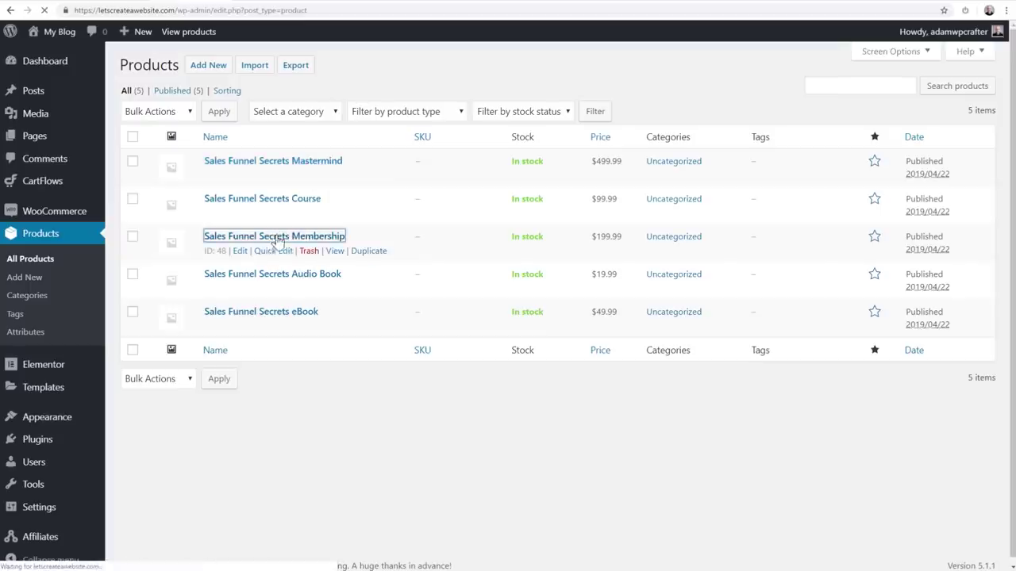
pyautogui.scroll(-3, 399, 222)
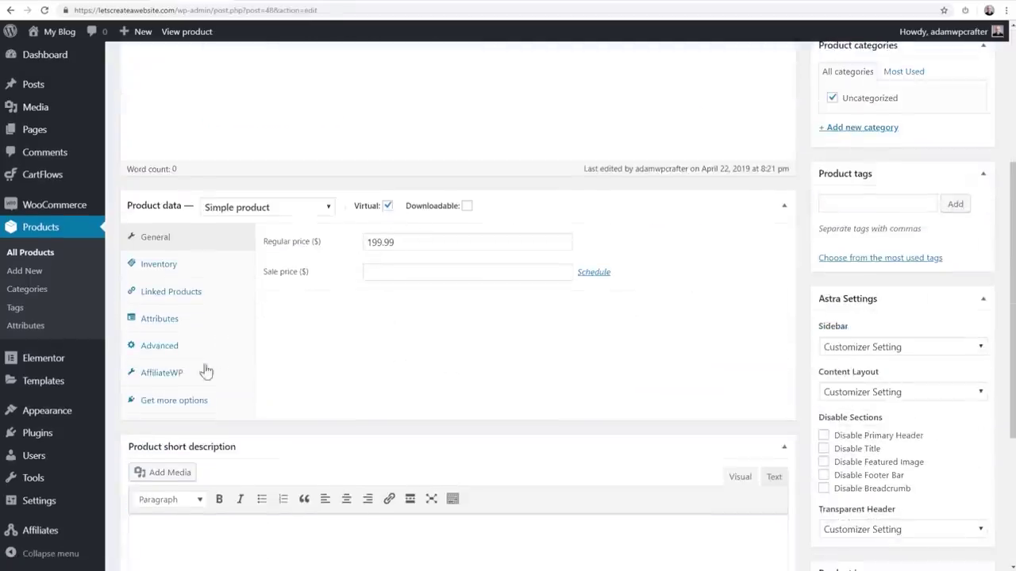
pyautogui.click(175, 375)
pyautogui.click(394, 301)
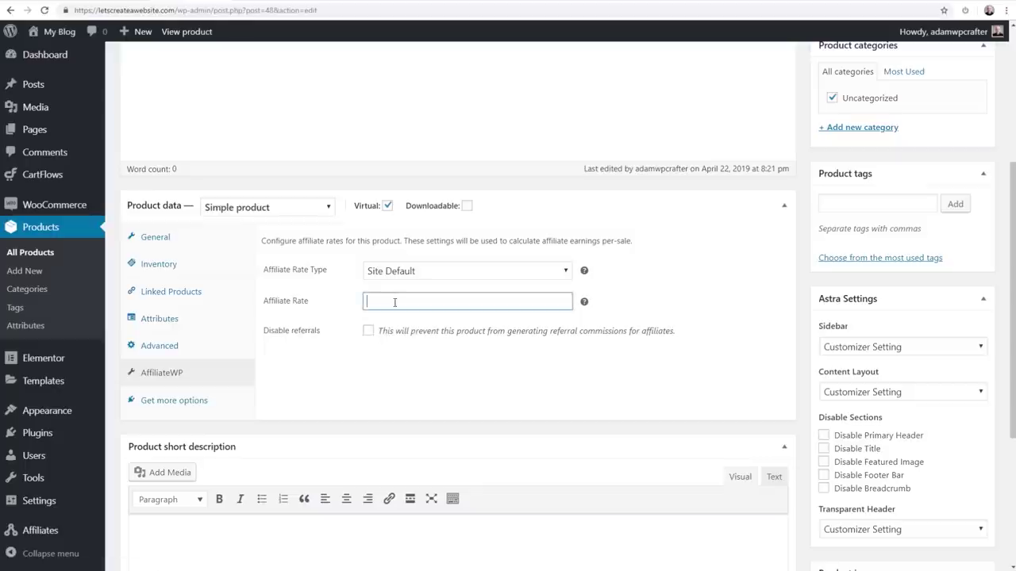
pyautogui.scroll(3, 317, 299)
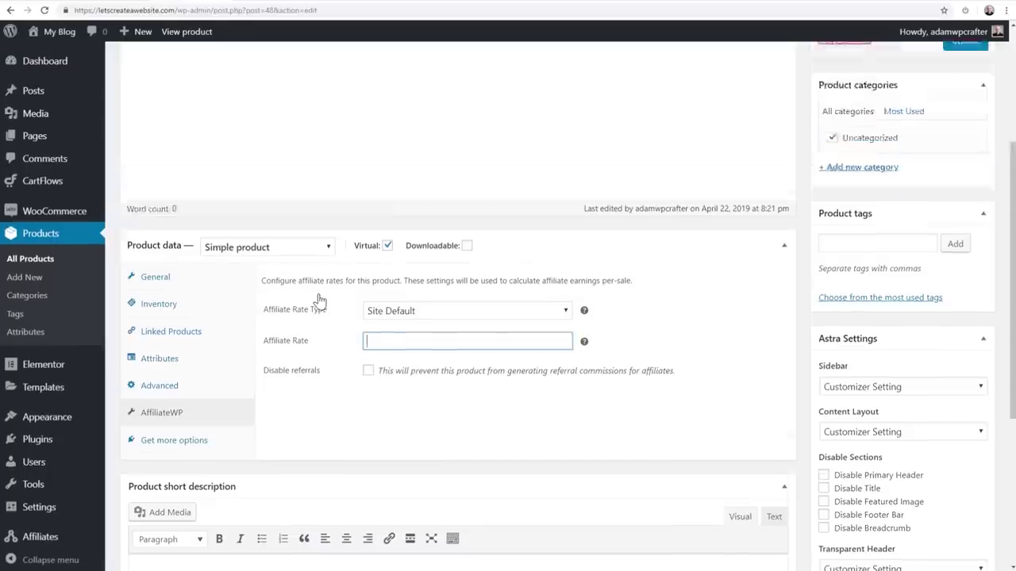